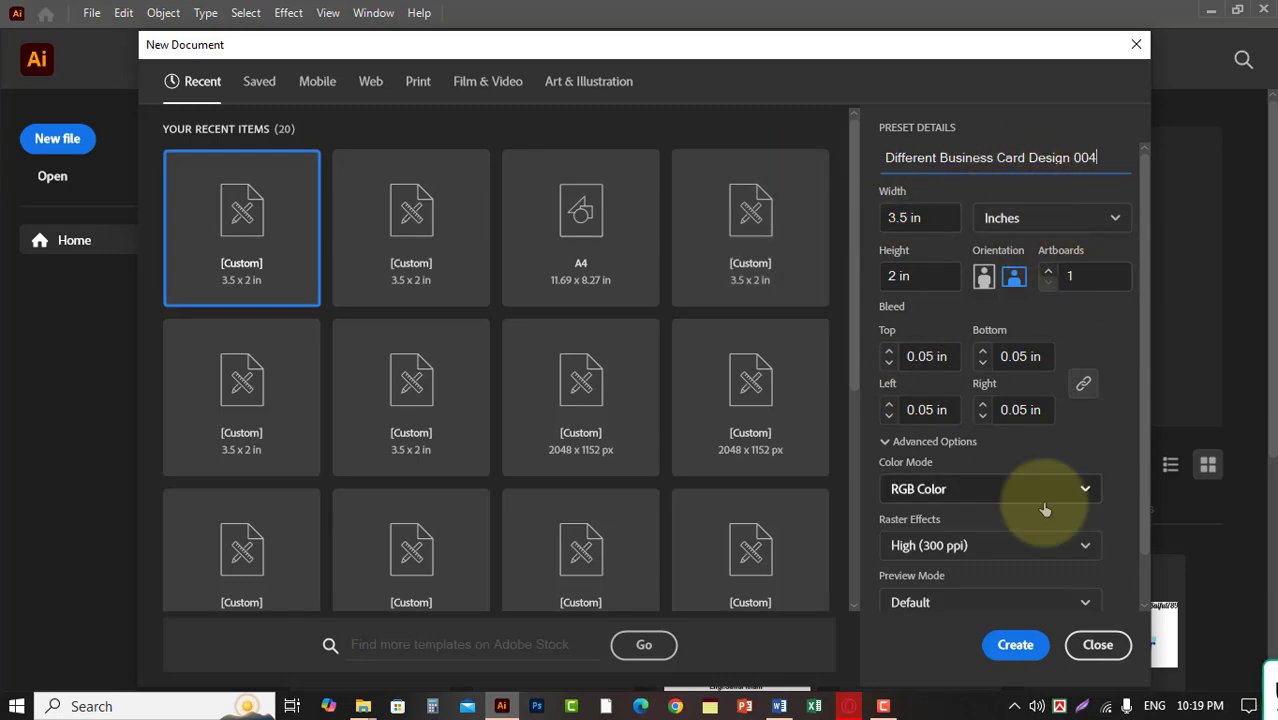
Create the 3.5 × 2 in RGB document named Different Business Card Design 004 and show the rulers.
click(1015, 644)
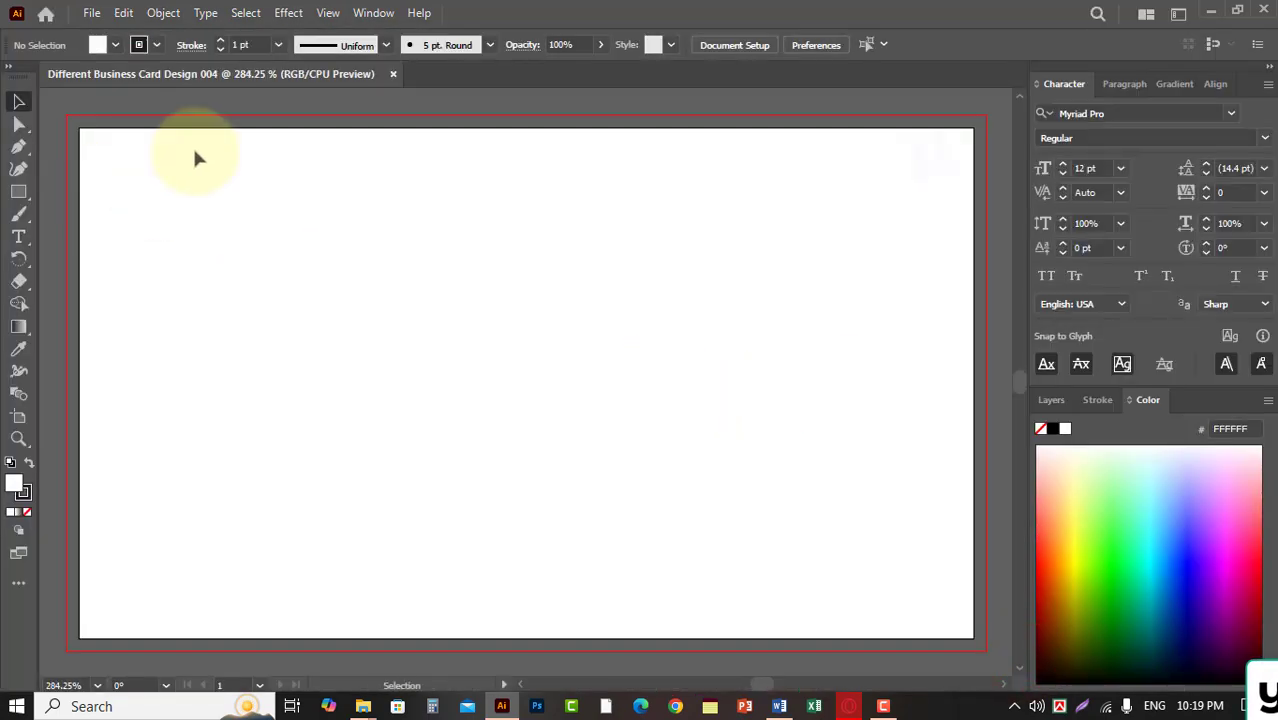
key(ctrl+r)
Create a rectangle 3.3 in wide and 1.8 in high on the artboard.
click(18, 191)
click(208, 194)
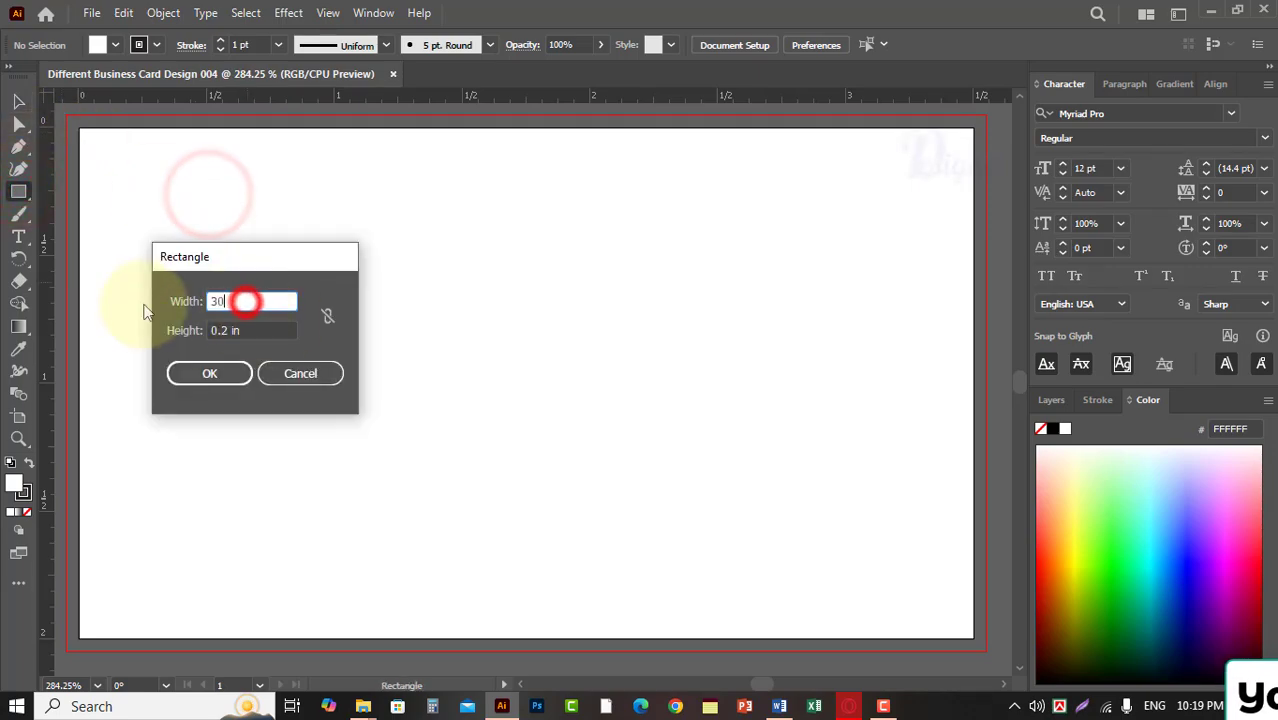
text(3.3)
double_click(248, 330)
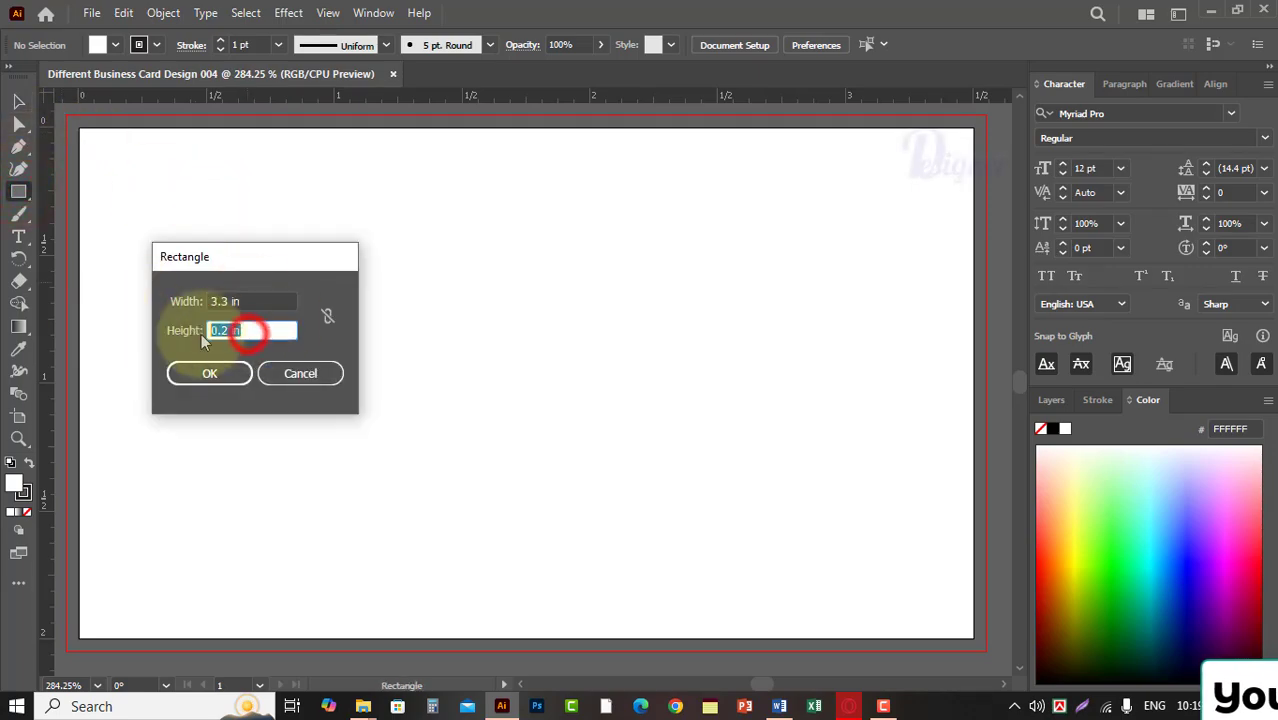
text(1.8)
click(200, 373)
Give the rectangle a white fill with no stroke and center it on the artboard.
click(17, 100)
click(29, 462)
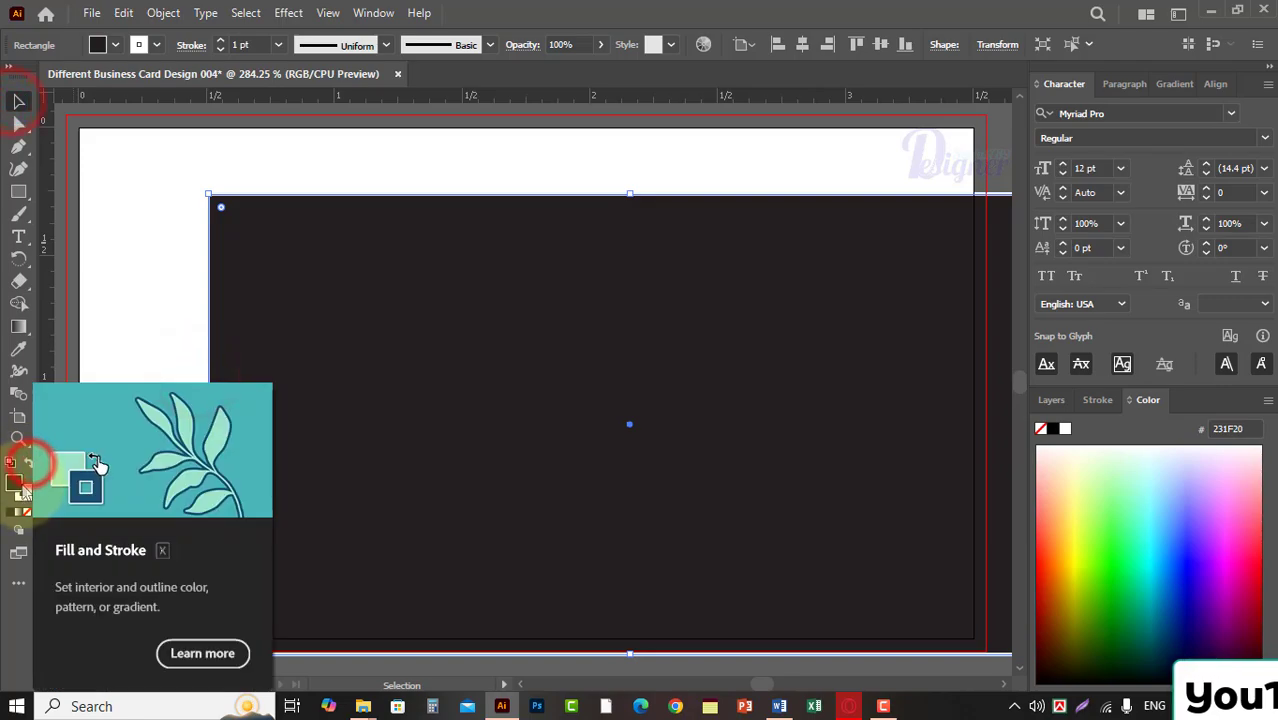
click(27, 463)
click(26, 514)
drag(441, 385, 337, 343)
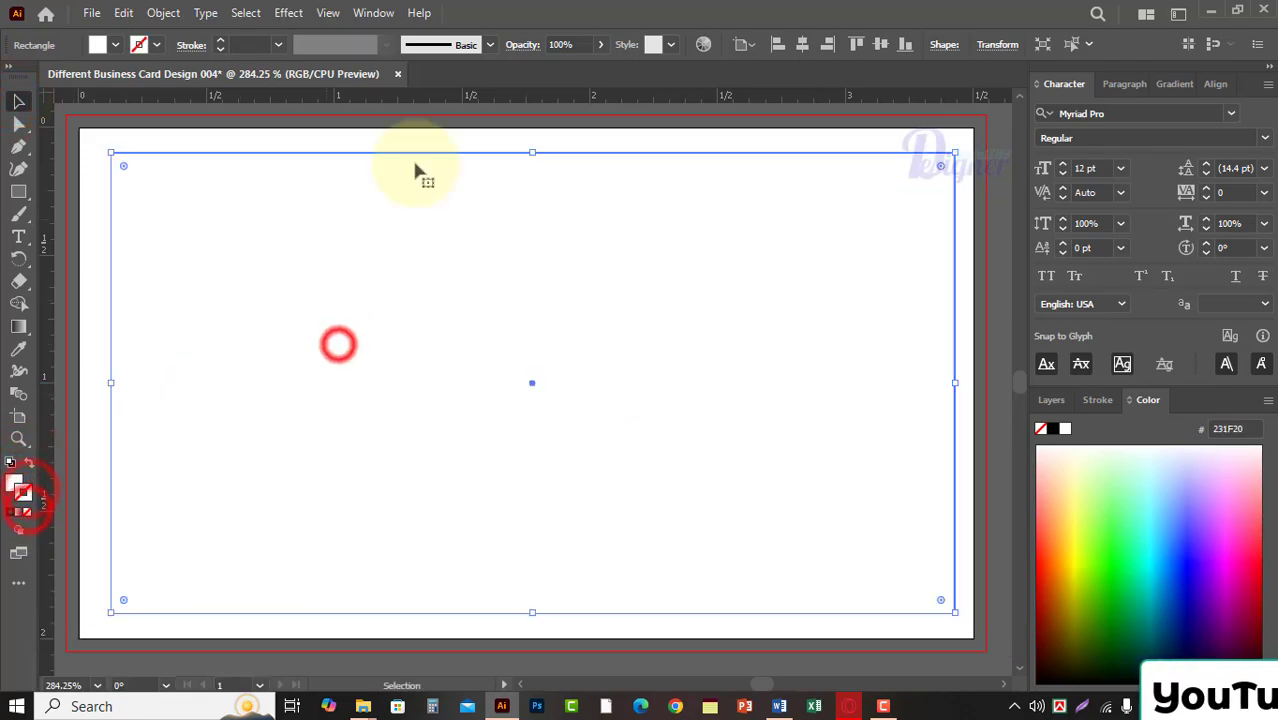
click(800, 45)
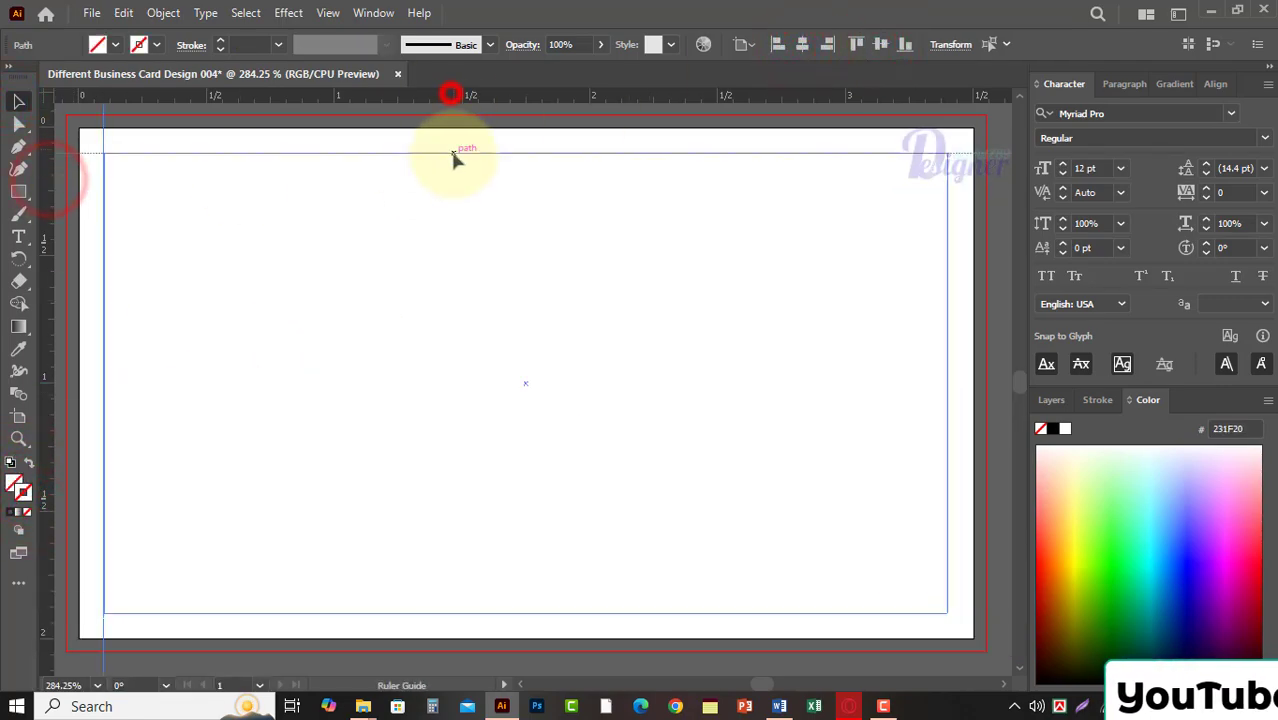
Place ruler guides on the left and top edges of the inset rectangle, replacing the misplaced top guide.
click(465, 229)
right_click(63, 138)
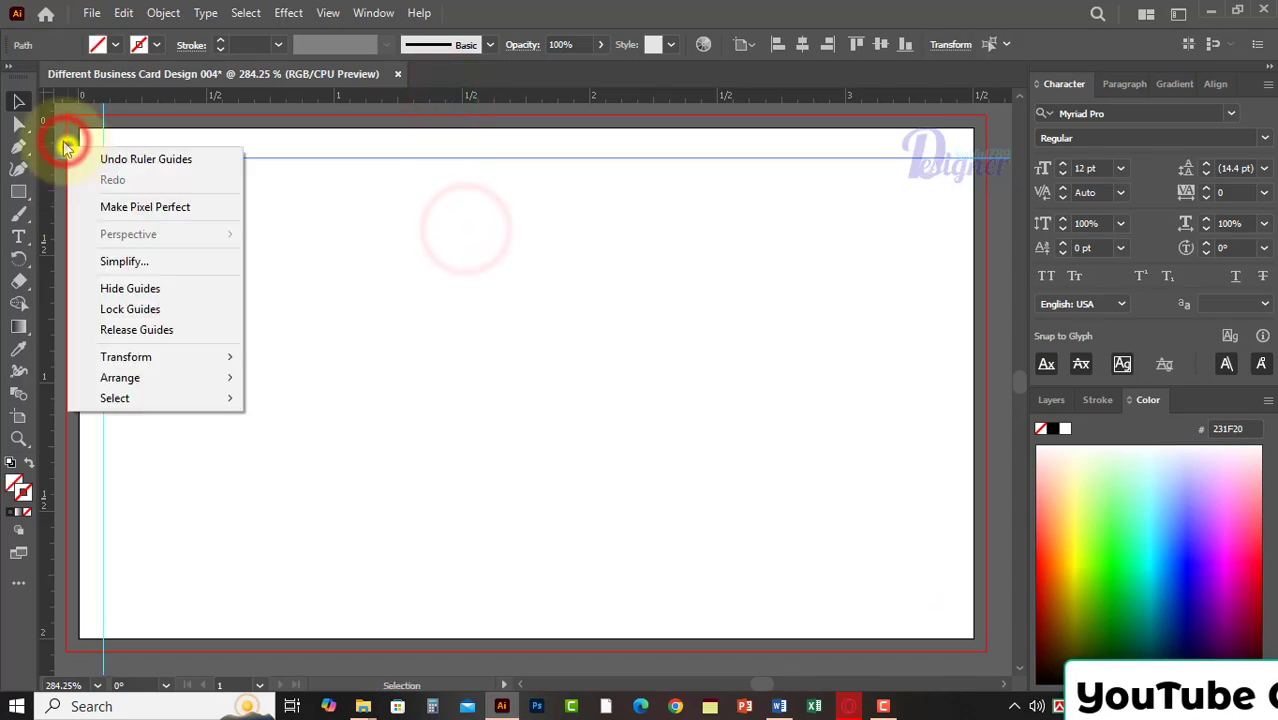
click(62, 145)
key(Delete)
click(285, 174)
drag(327, 97, 433, 153)
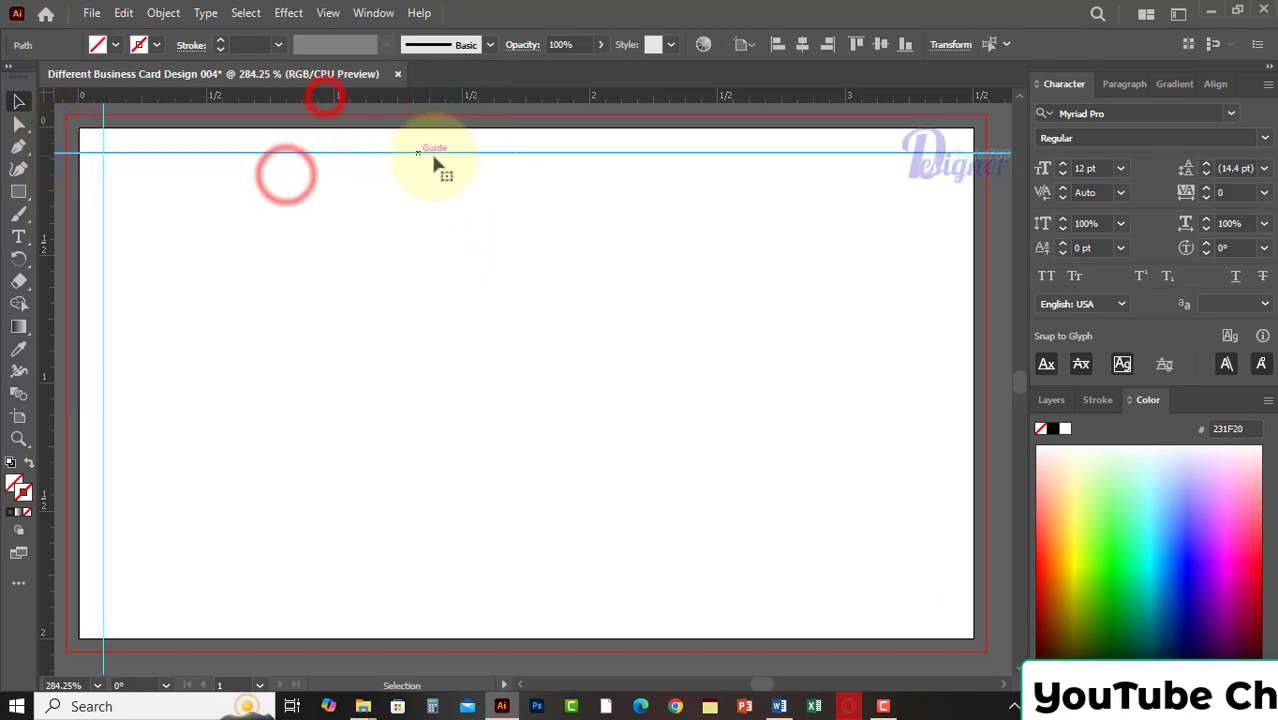
Place ruler guides on the bottom and right edges of the inset rectangle.
click(465, 181)
drag(510, 96, 531, 515)
click(883, 263)
drag(50, 259, 928, 333)
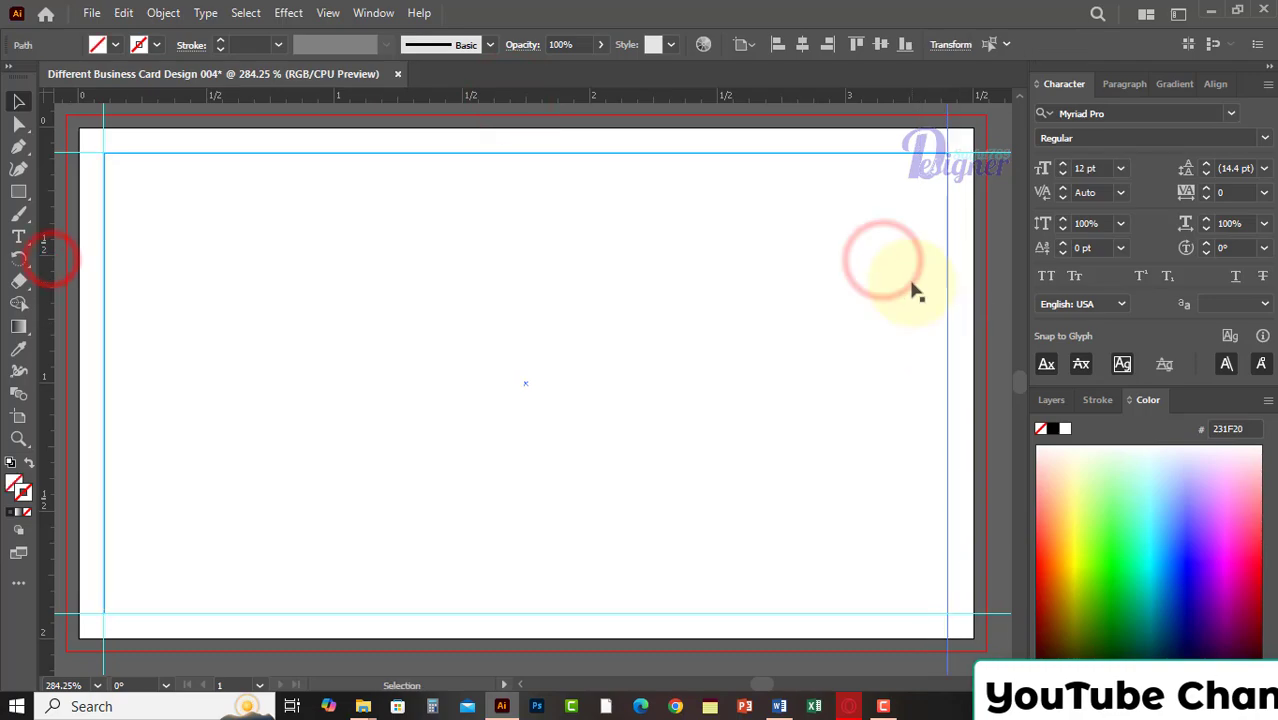
Delete the inset rectangle used to position the margin guides.
click(990, 127)
click(904, 241)
key(Delete)
right_click(925, 188)
right_click(918, 131)
click(948, 322)
click(988, 200)
click(857, 241)
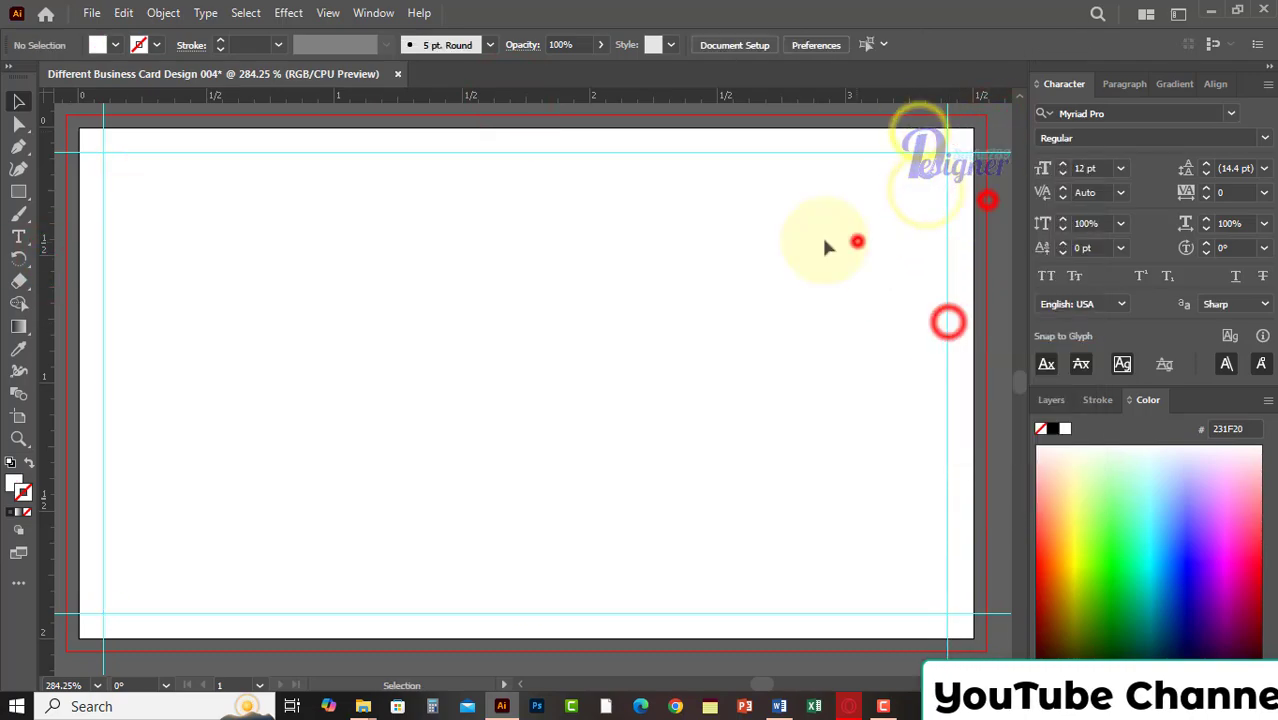
Draw a rectangle covering the whole 3.5 × 2 in artboard and place a vertical guide through its center.
drag(336, 247, 334, 252)
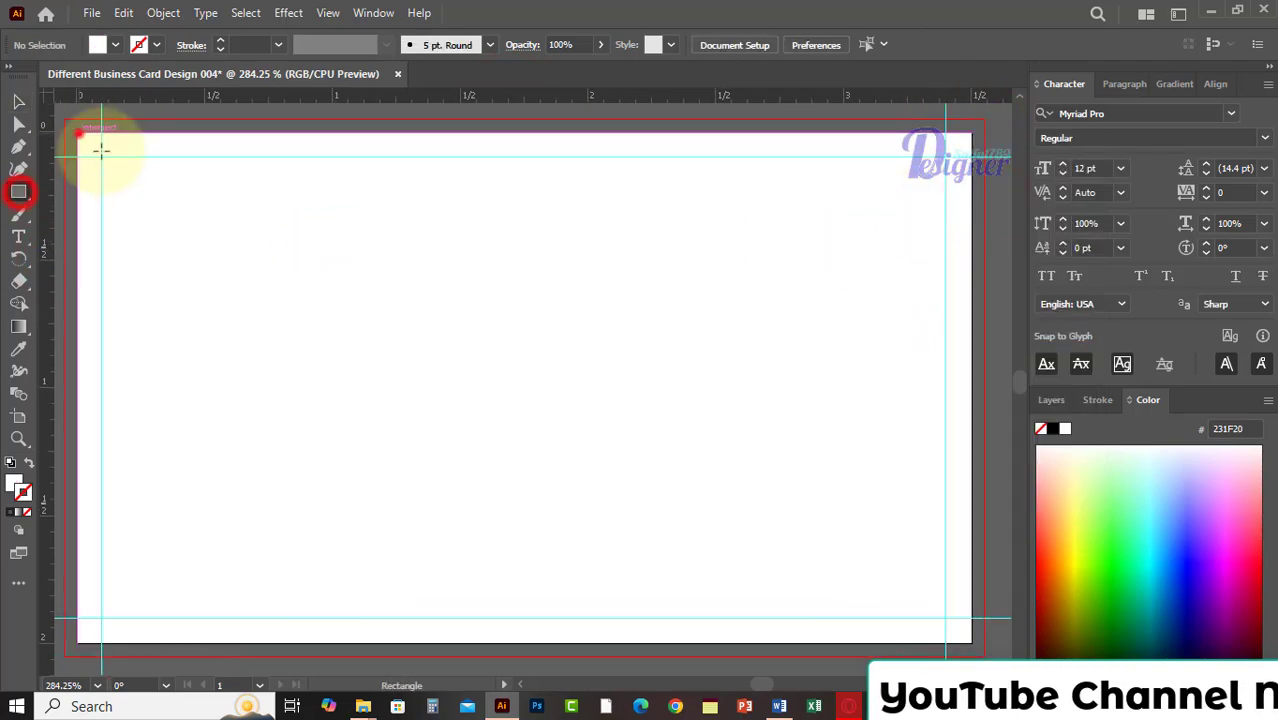
mouse_move(78, 131)
mouse_down()
mouse_move(970, 623)
mouse_move(972, 643)
mouse_up()
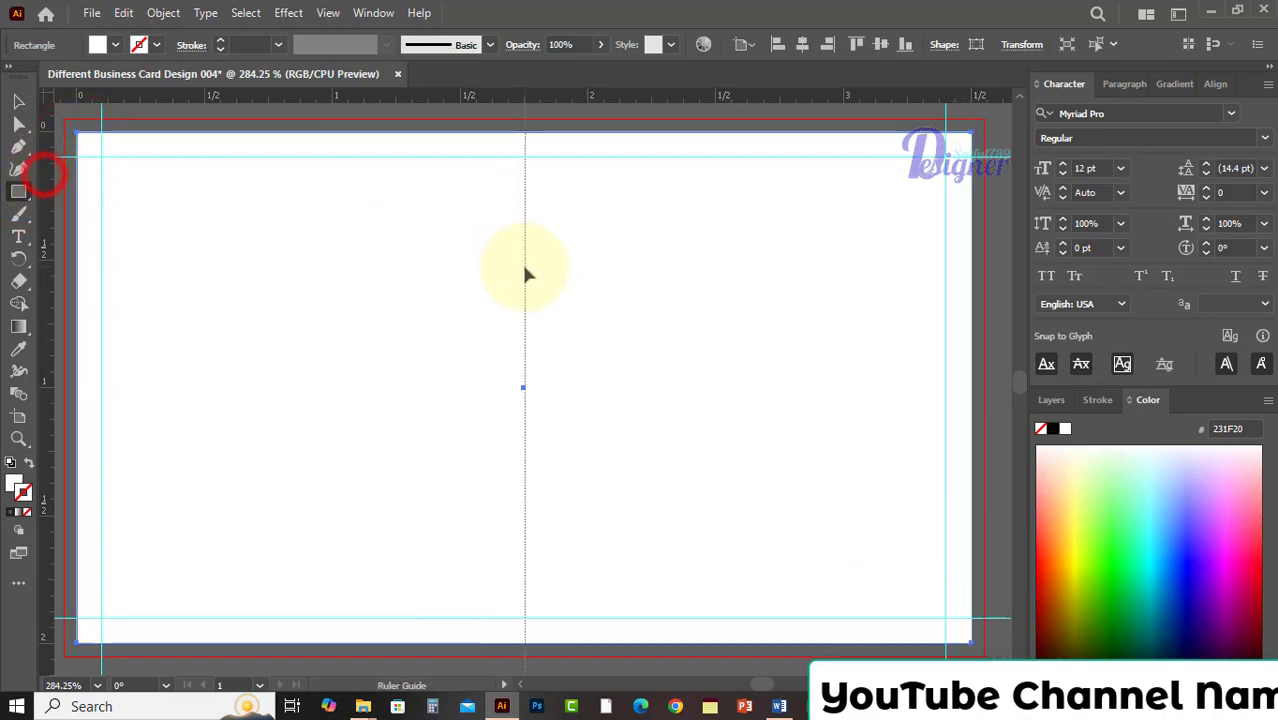
drag(522, 275, 522, 275)
click(16, 101)
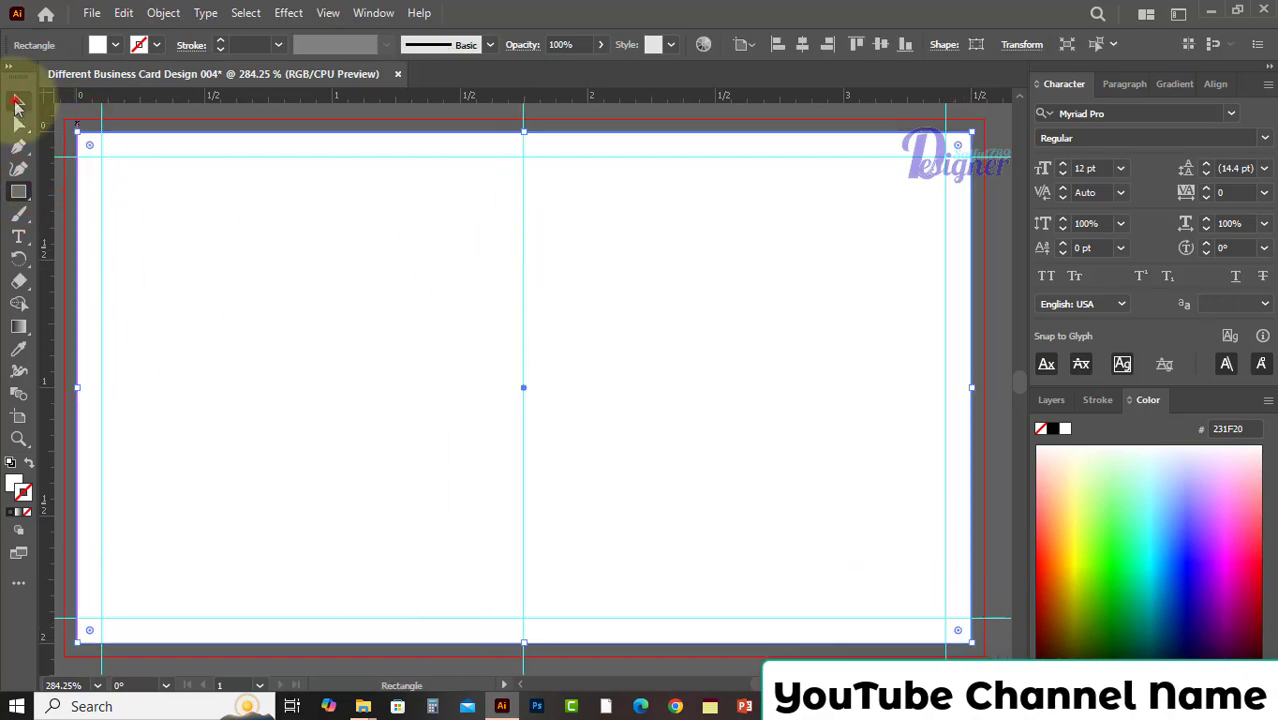
Fill the full-card rectangle with black, 000000.
double_click(16, 486)
text(000000)
click(815, 206)
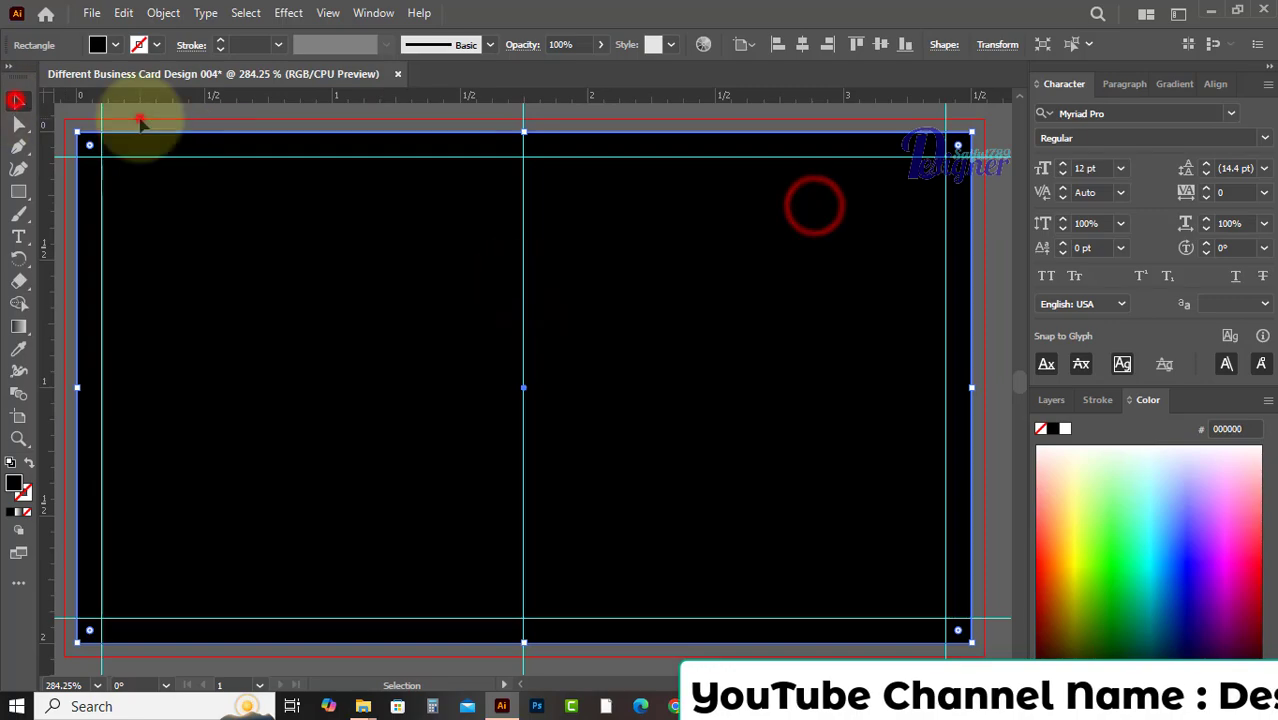
Duplicate the black rectangle and narrow the copy to the right half of the card, up to the center guide.
click(145, 152)
drag(79, 387, 522, 400)
click(357, 395)
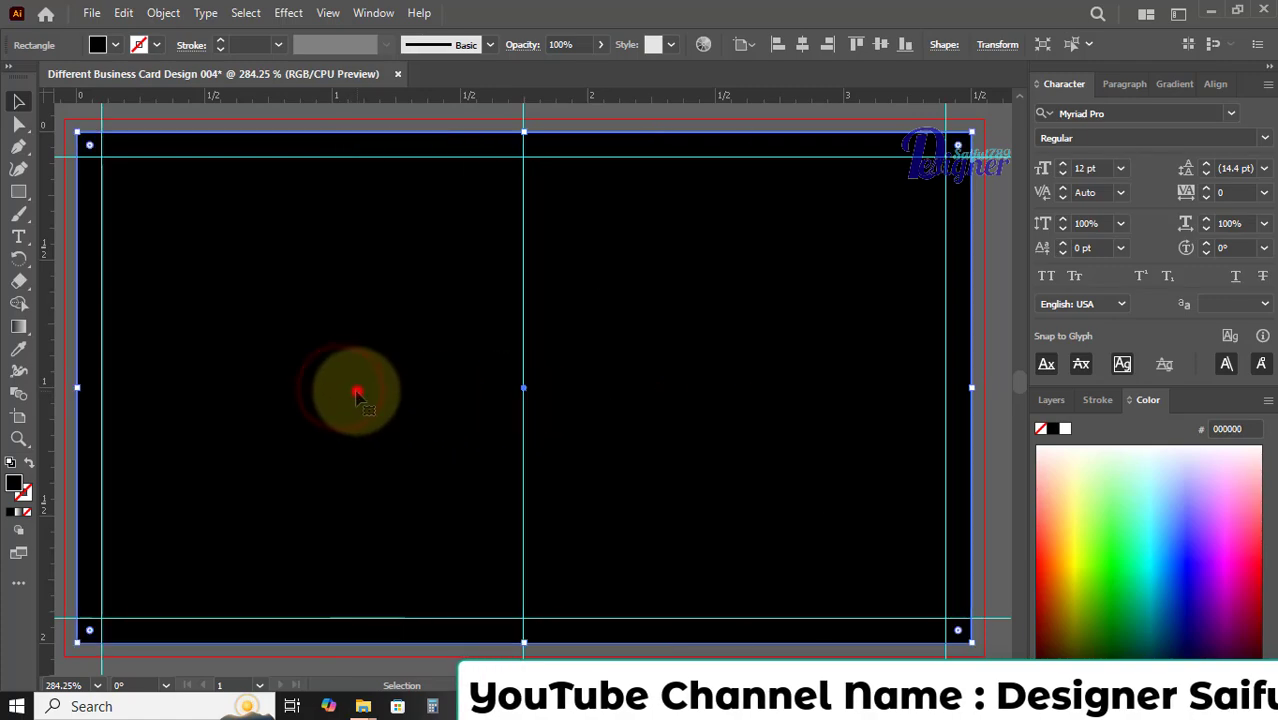
click(571, 388)
click(424, 384)
click(649, 346)
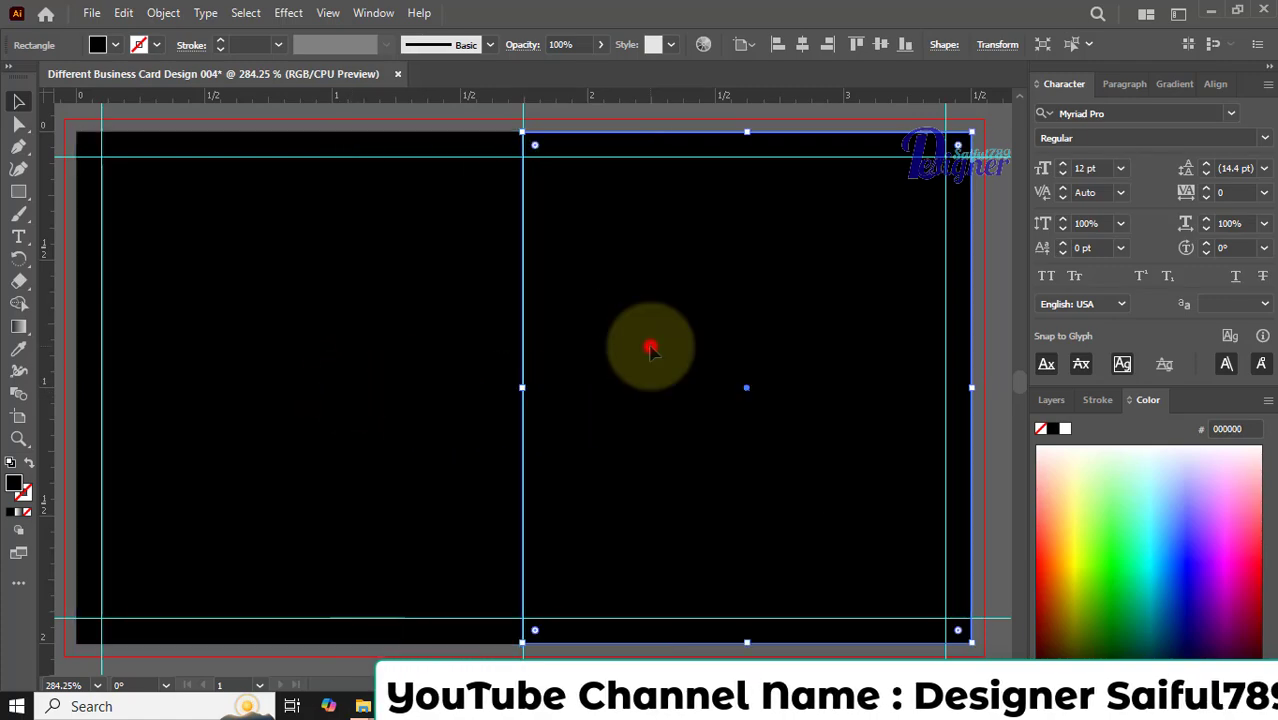
Fill the full-card rectangle behind the black half with the gold color B7A925.
click(388, 375)
double_click(15, 482)
drag(622, 291, 599, 269)
click(862, 206)
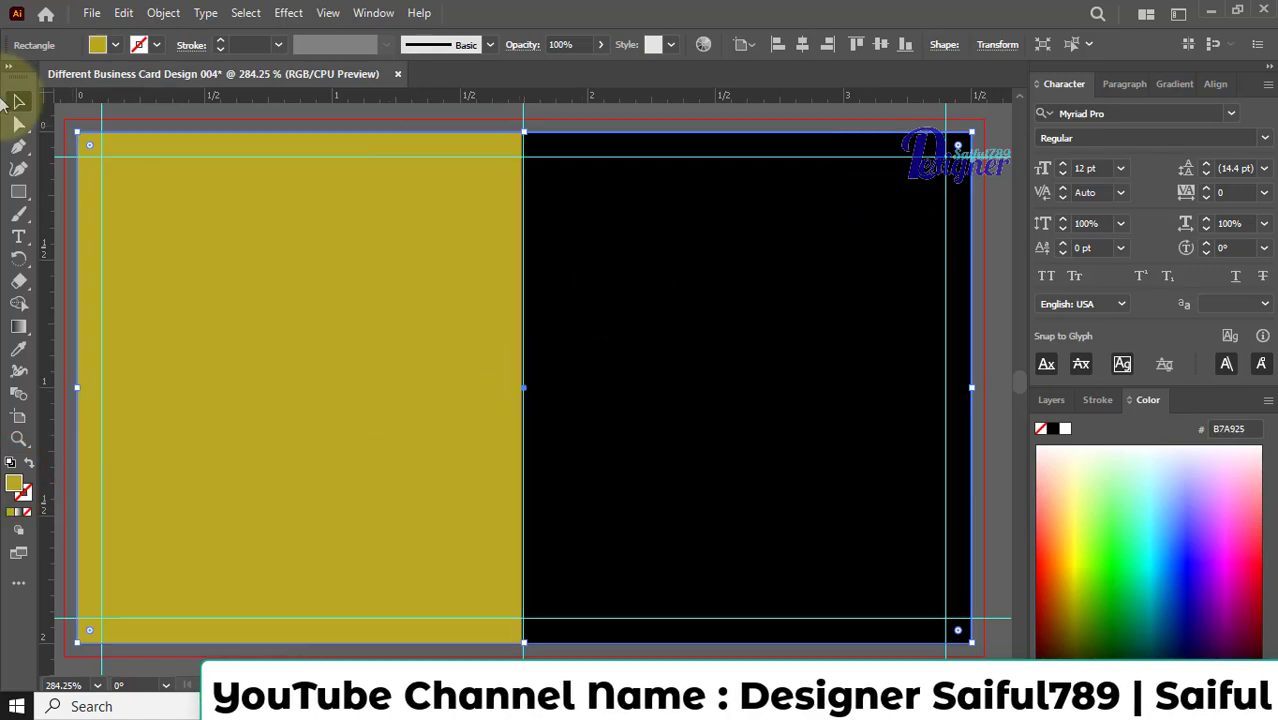
Place a horizontal guide through the vertical center of the card.
click(576, 294)
mouse_move(523, 388)
mouse_down()
mouse_move(423, 385)
mouse_move(523, 387)
mouse_up()
click(272, 396)
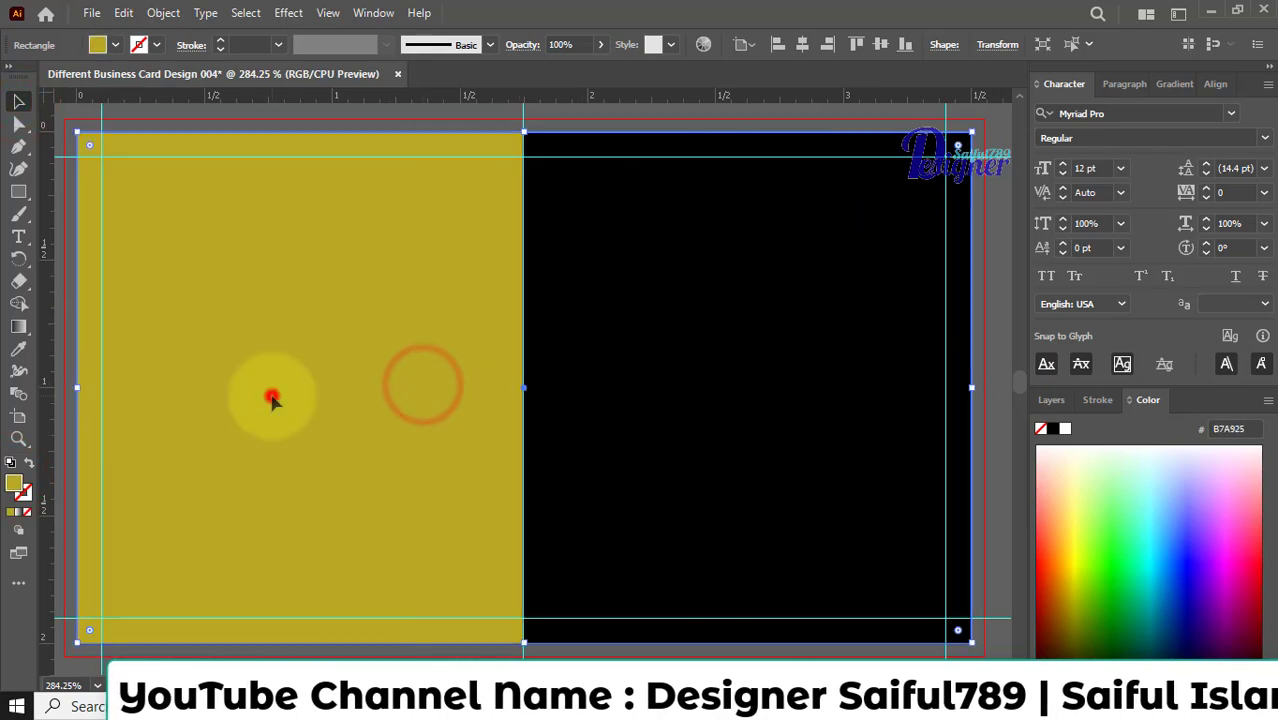
drag(190, 96, 195, 289)
click(298, 117)
click(553, 283)
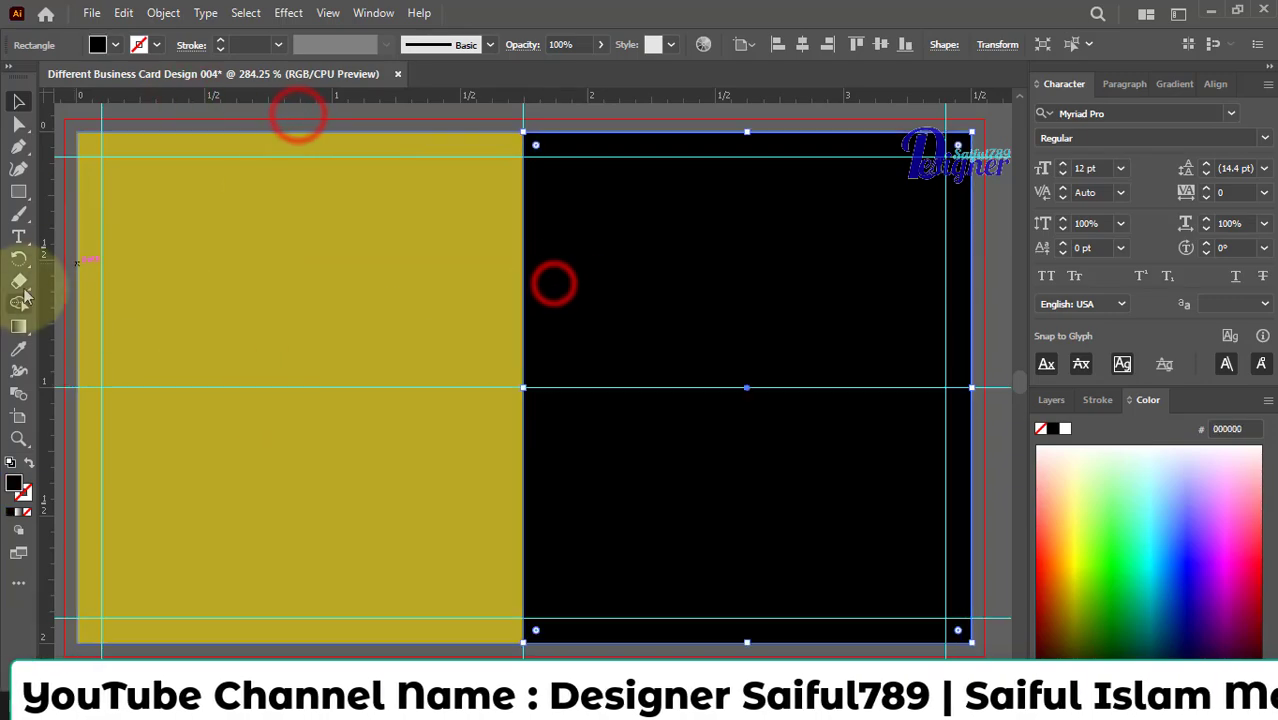
click(18, 147)
click(522, 131)
key(ctrl+z)
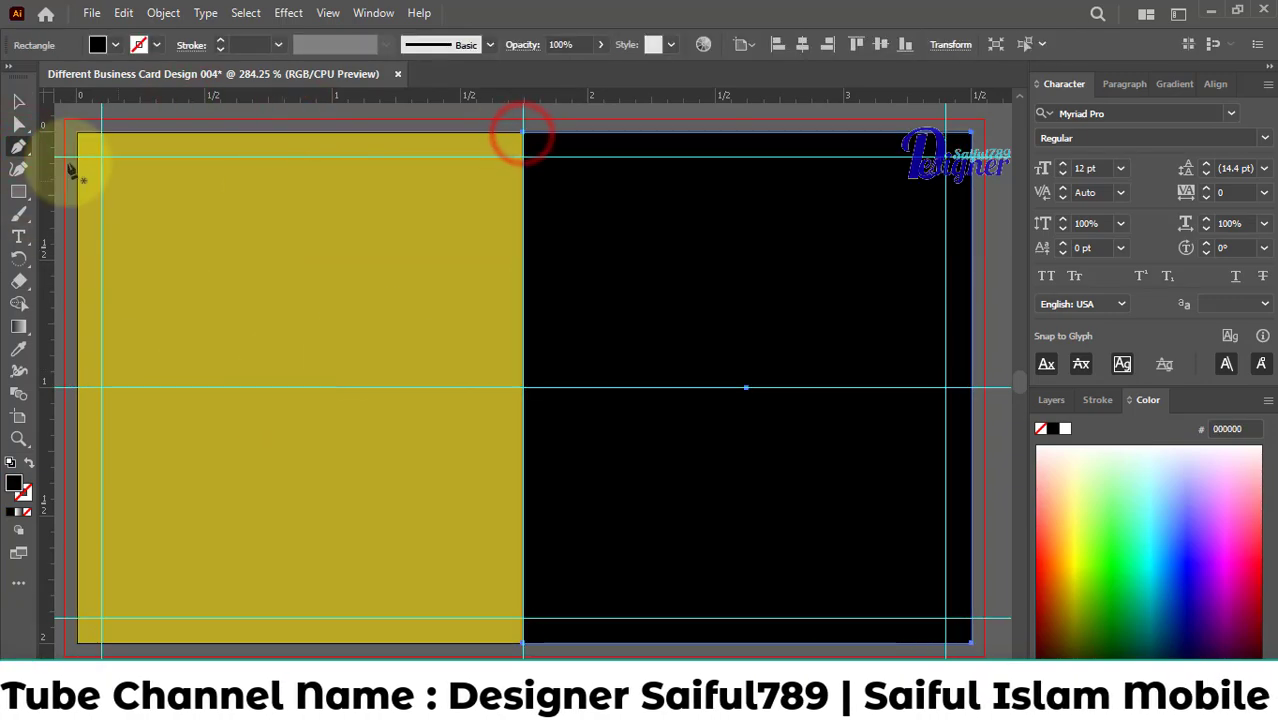
Draw a closed triangle from the black half's upper and lower inner corners to a point on the horizontal guide in the gold area.
click(18, 103)
click(486, 212)
click(18, 147)
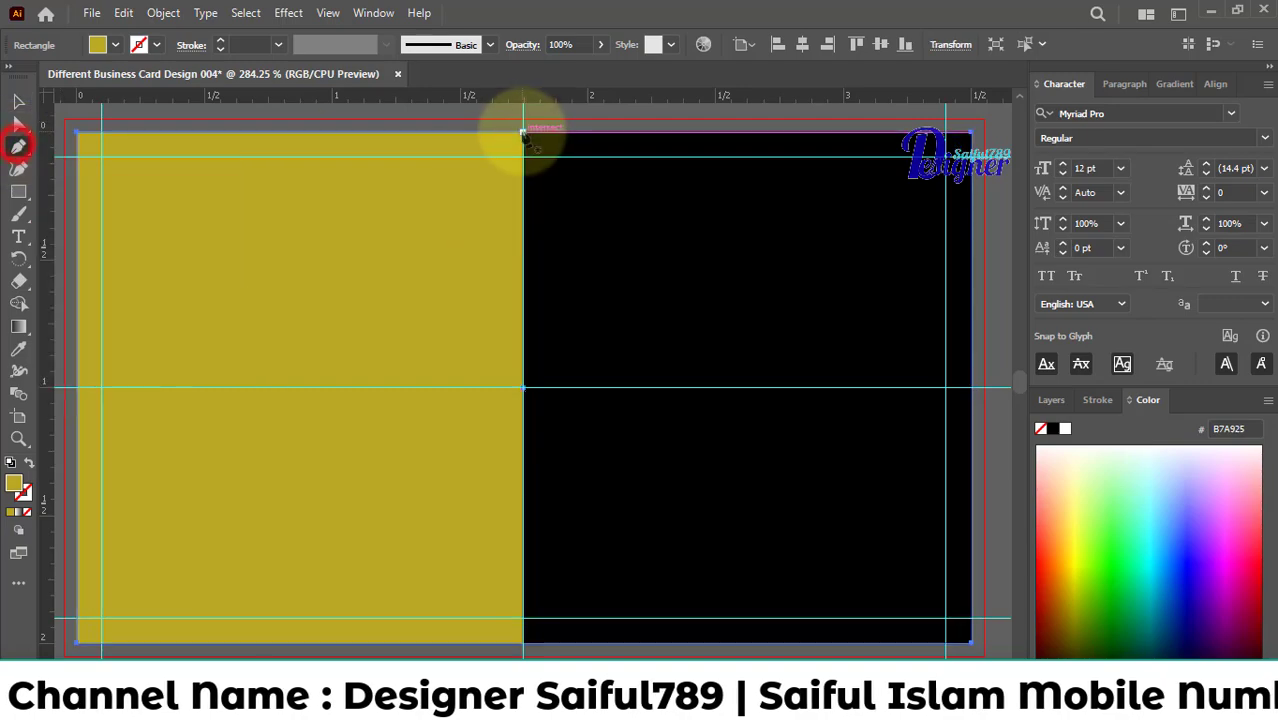
click(522, 131)
scroll(312, 393, up, 1)
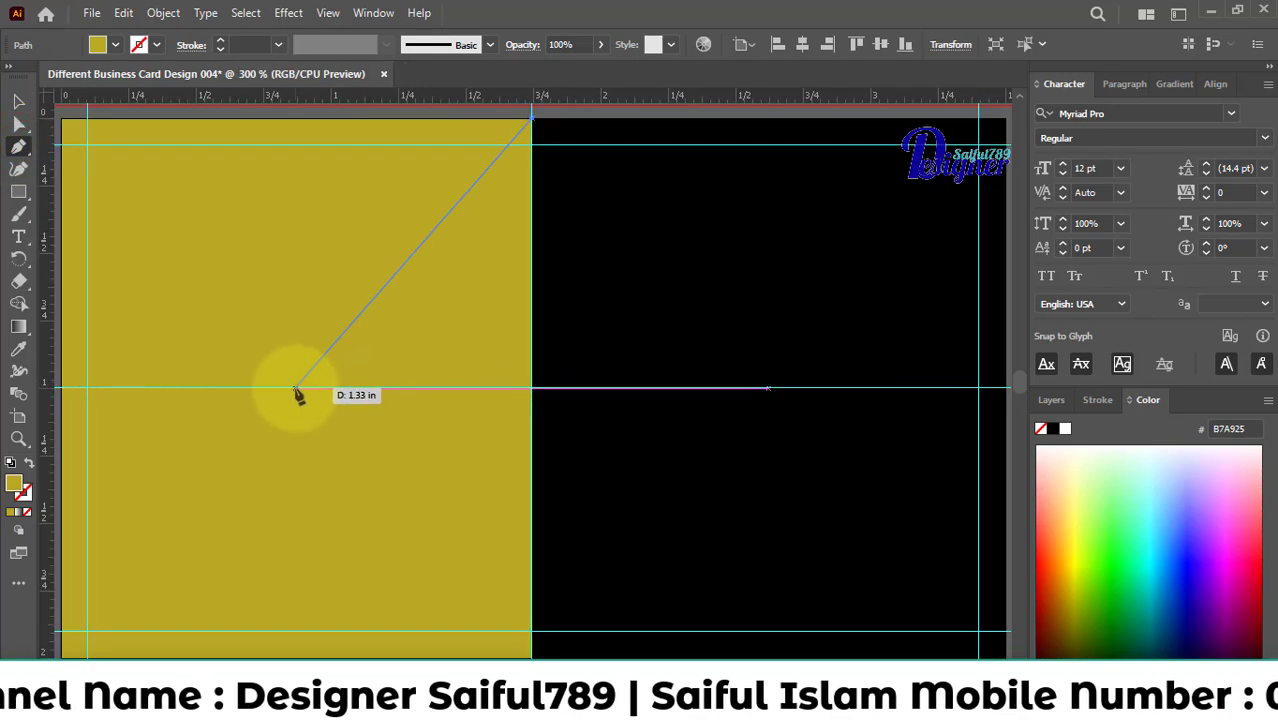
click(296, 388)
click(531, 635)
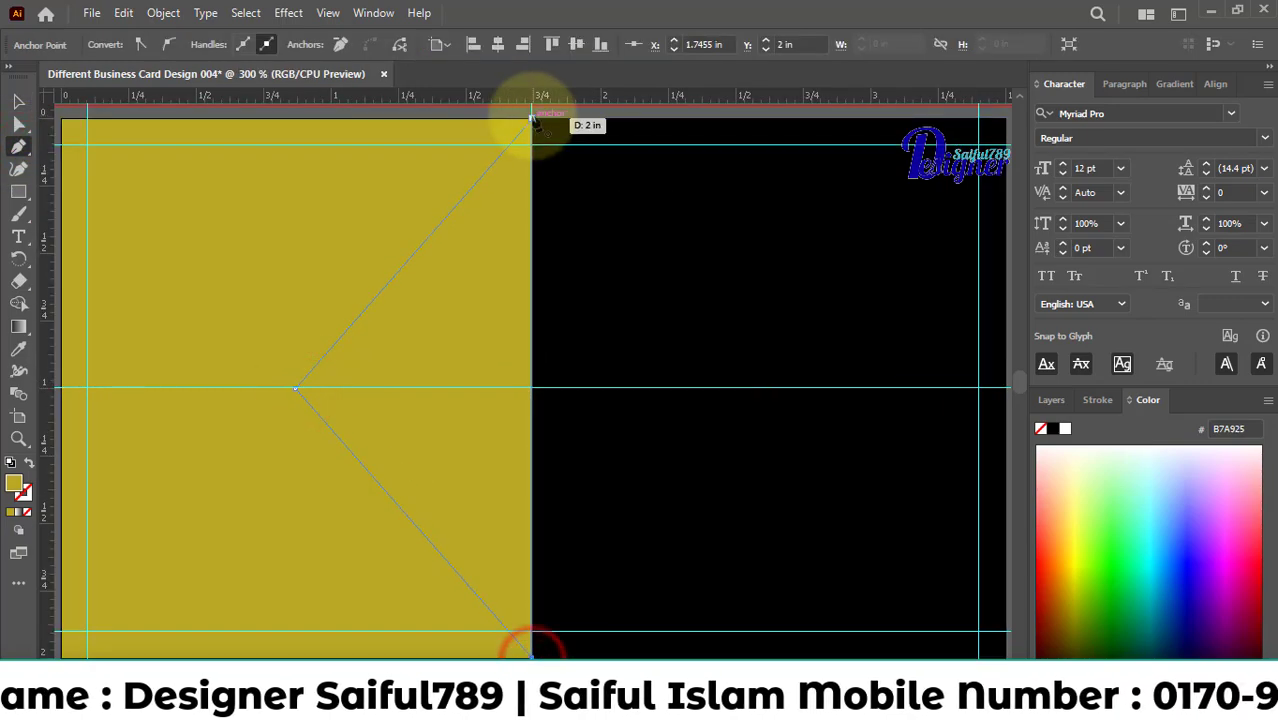
click(532, 118)
Fill the triangle with the black sampled from the right-half rectangle.
scroll(532, 118, up, 2)
click(18, 101)
scroll(294, 211, down, 3)
click(15, 347)
click(728, 282)
click(18, 103)
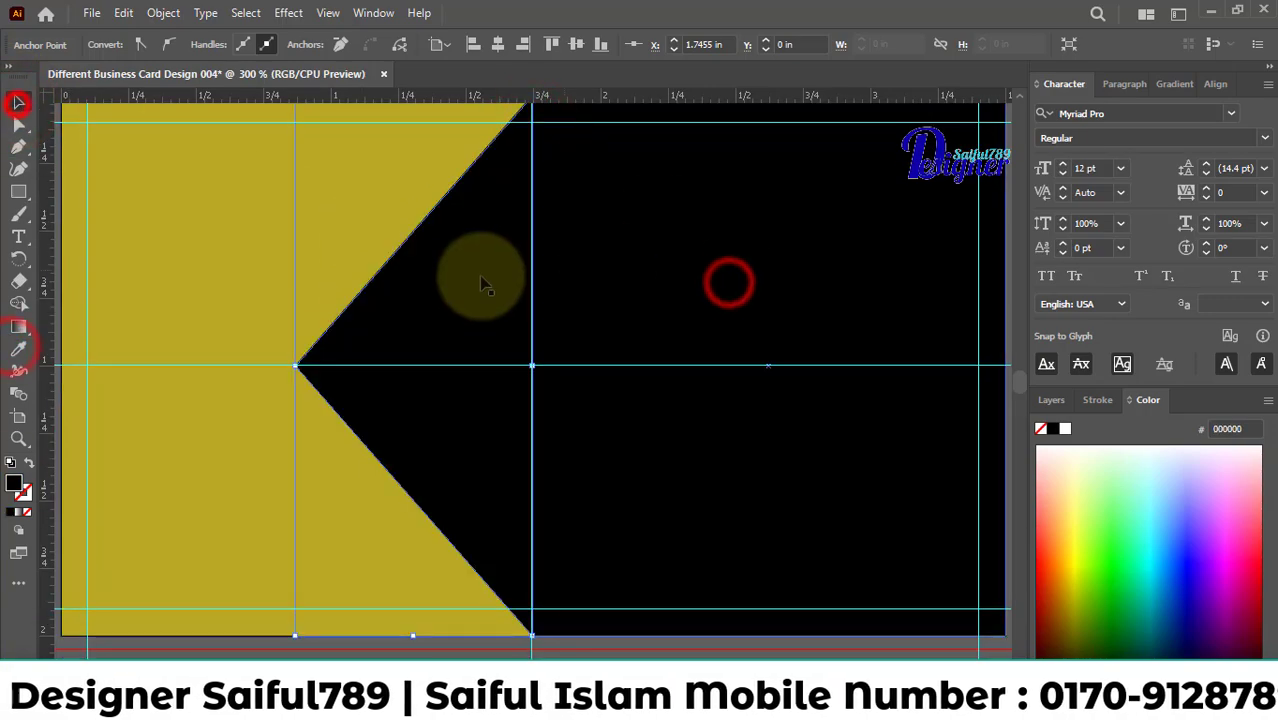
Merge the black triangle and the right-half rectangle into one shape with the Shape Builder.
click(491, 317)
click(669, 267)
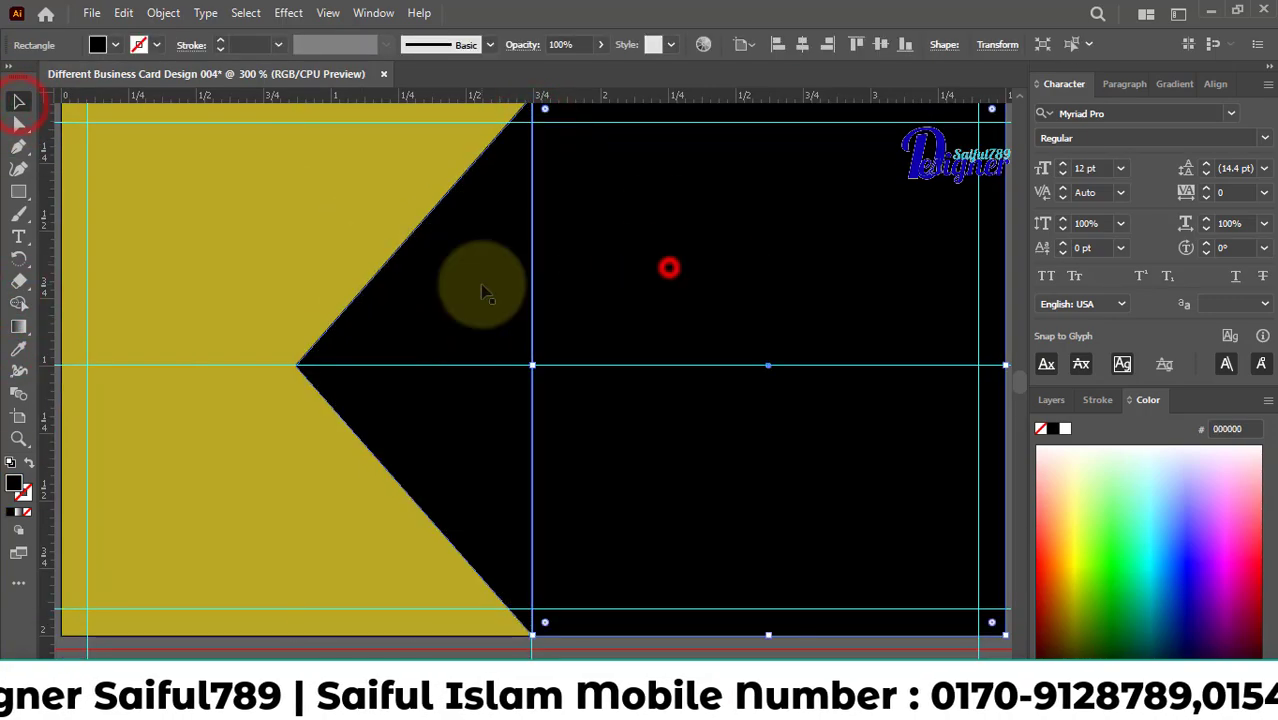
shift+click(480, 284)
click(18, 302)
drag(446, 283, 686, 292)
click(18, 102)
click(601, 241)
click(502, 251)
click(607, 246)
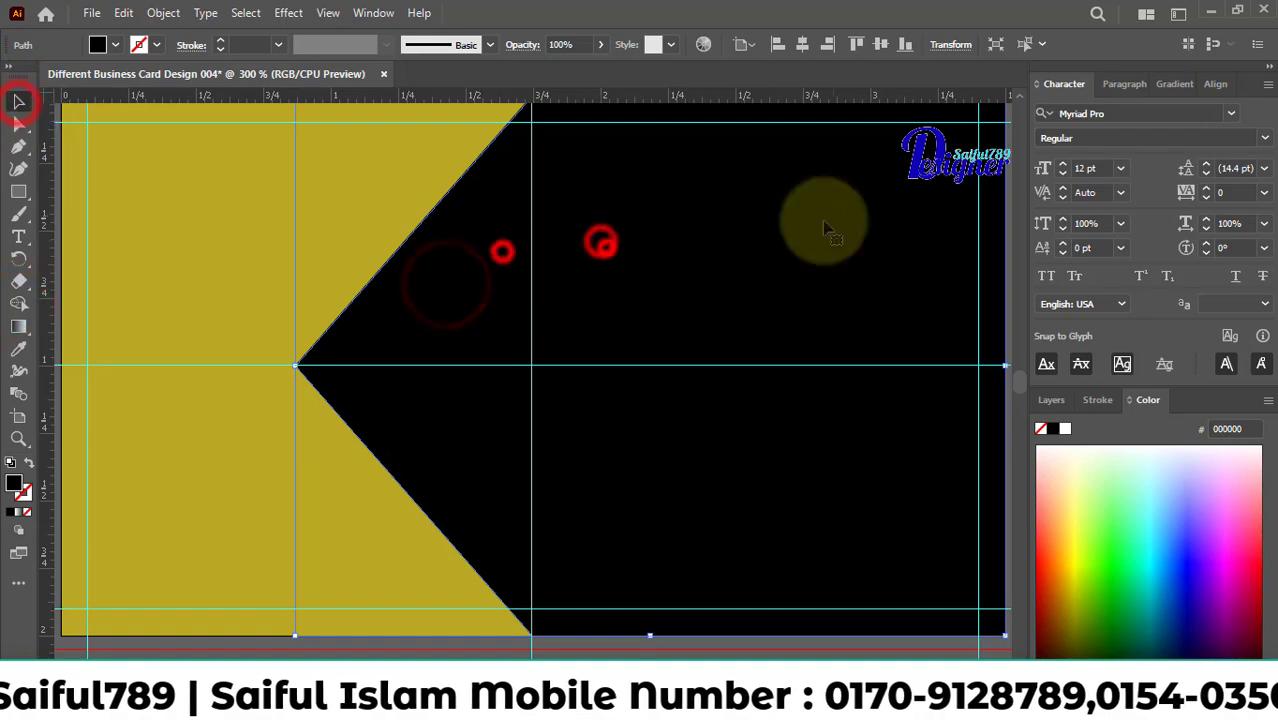
Stretch the merged black shape leftward until its point is about 0.3 in from the card's left edge.
scroll(599, 319, down, 1)
drag(394, 348, 283, 344)
click(171, 171)
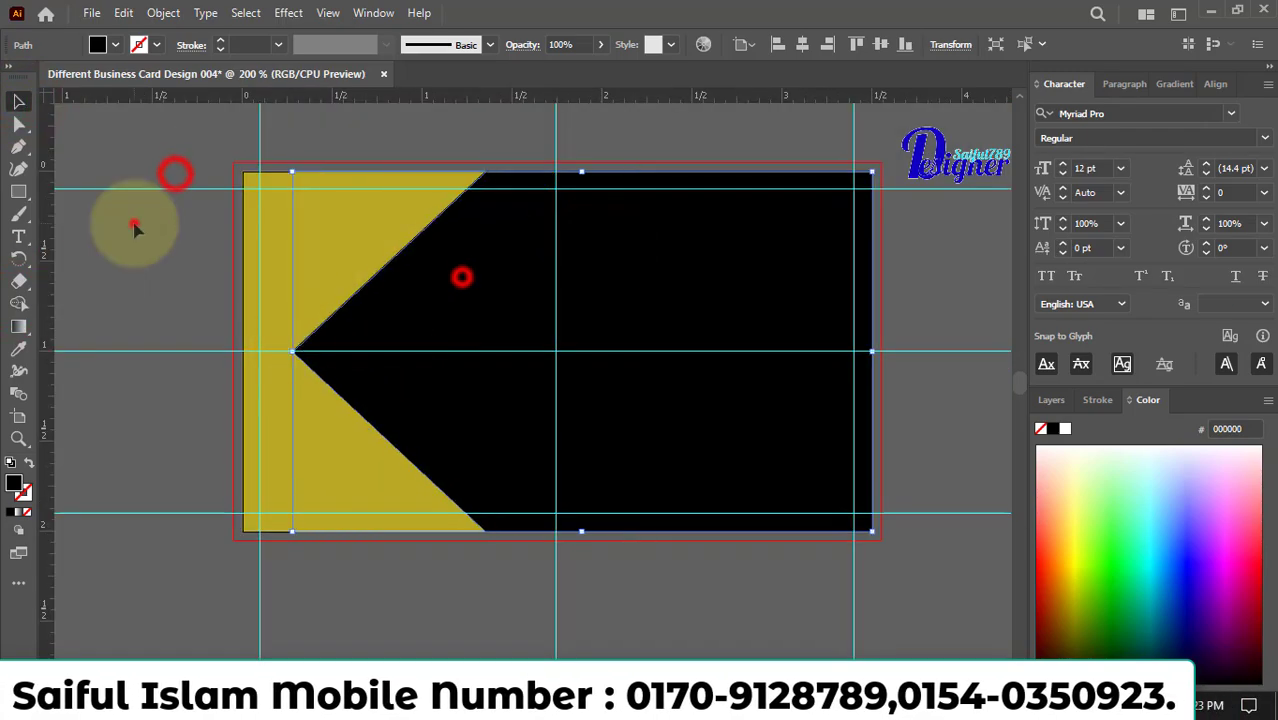
Draw a black hexagon about 1.65 in wide, centered on the horizontal guide with its left corner on the left margin guide.
click(18, 191)
click(100, 231)
drag(412, 321, 558, 393)
click(18, 102)
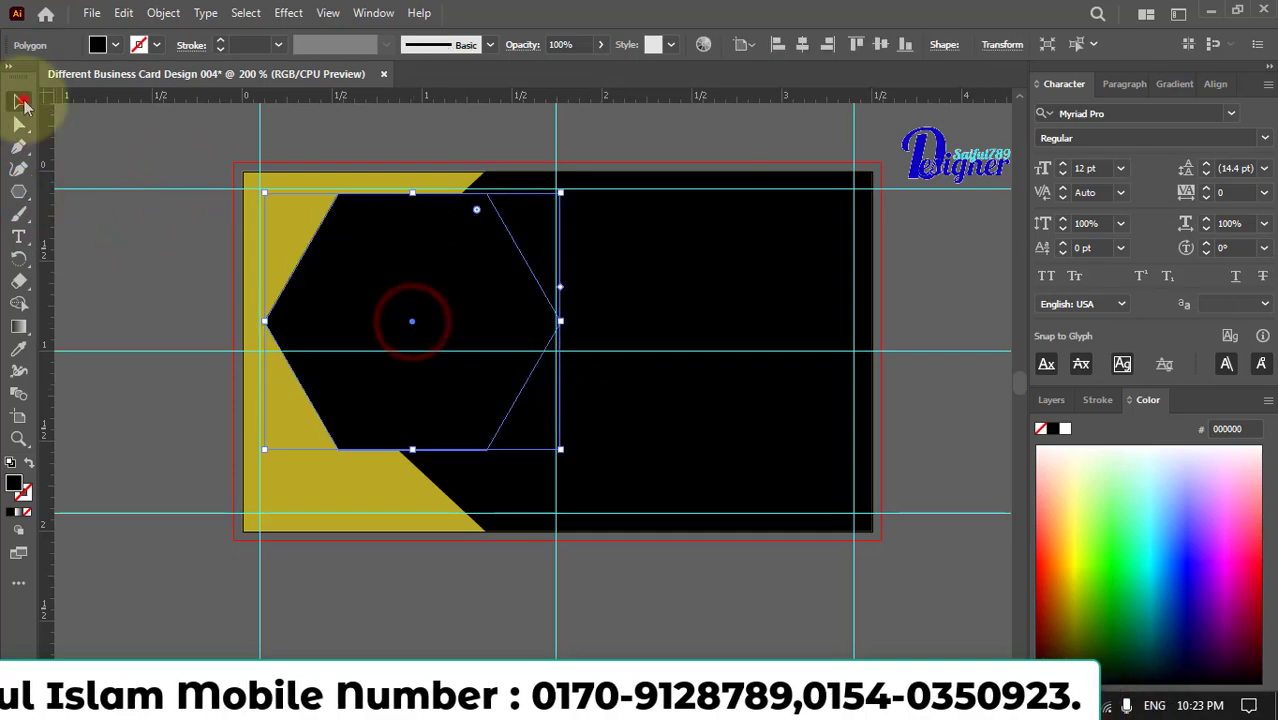
drag(412, 248, 436, 279)
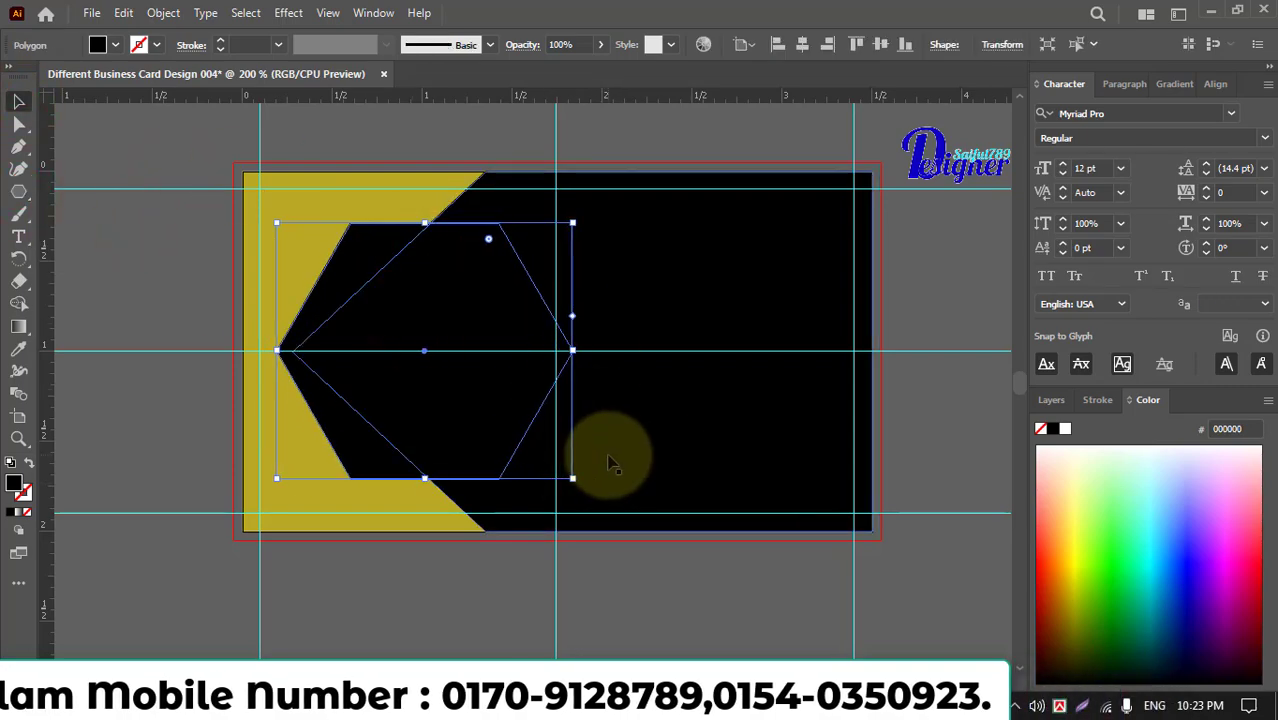
click(510, 285)
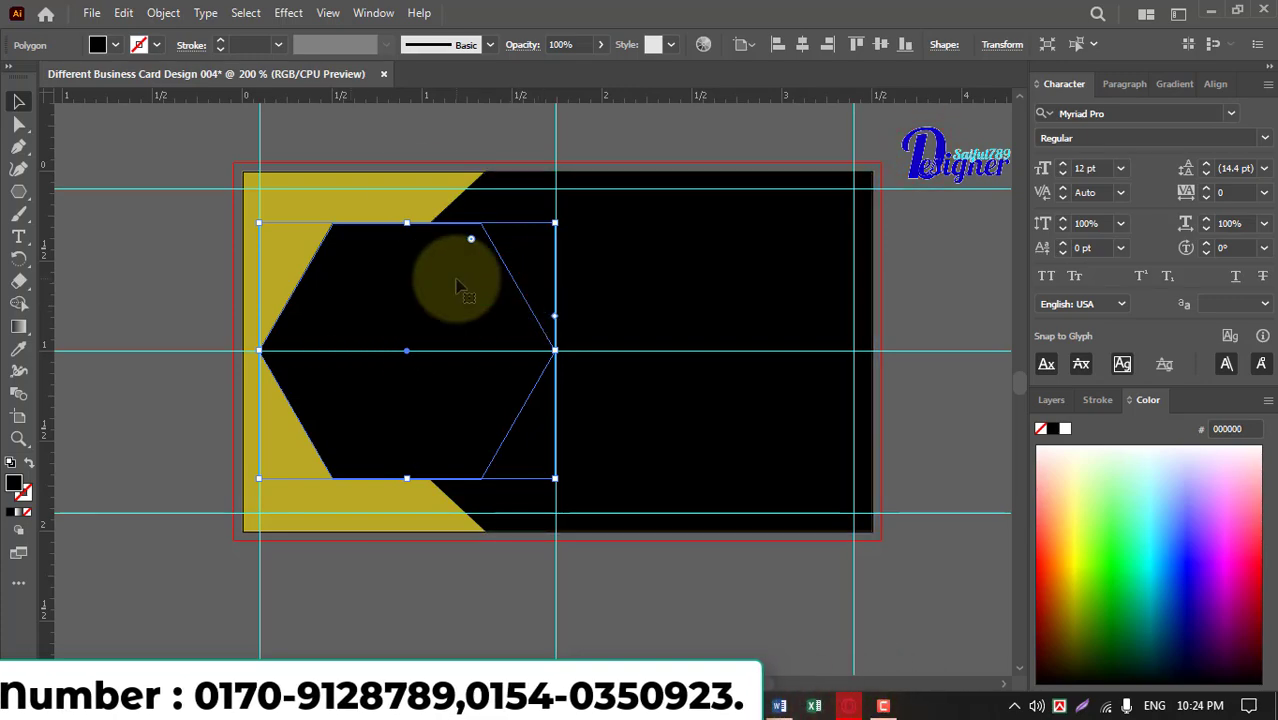
Try a Hard Light drop shadow on the black hexagon with a 1.125 in X offset and a solid shadow color.
click(415, 138)
click(426, 303)
click(288, 12)
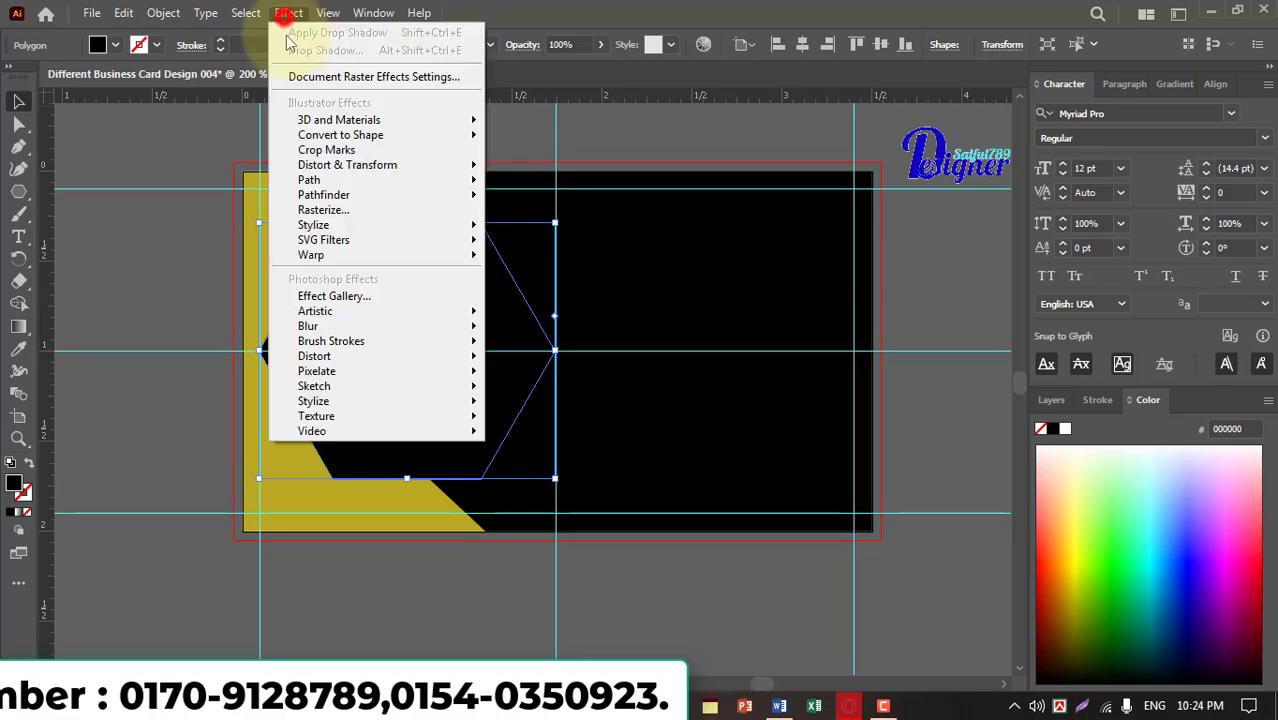
mouse_move(422, 223)
click(522, 224)
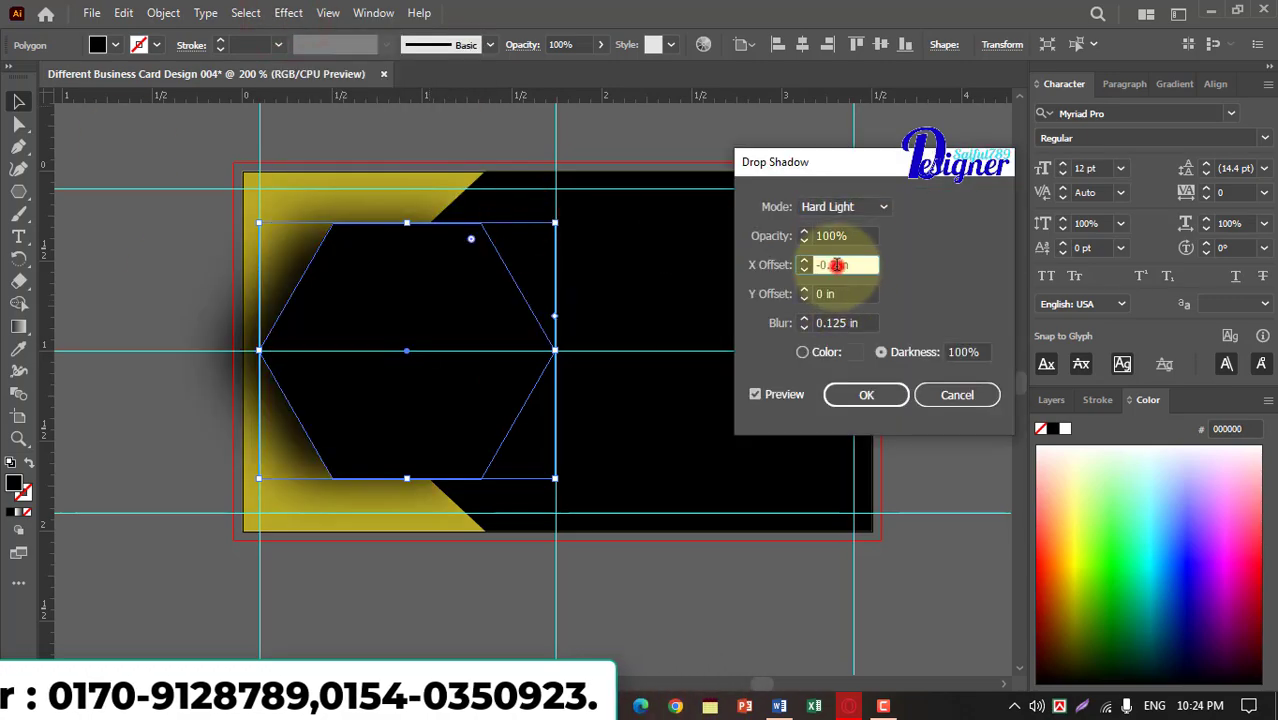
scroll(837, 265, up, 8)
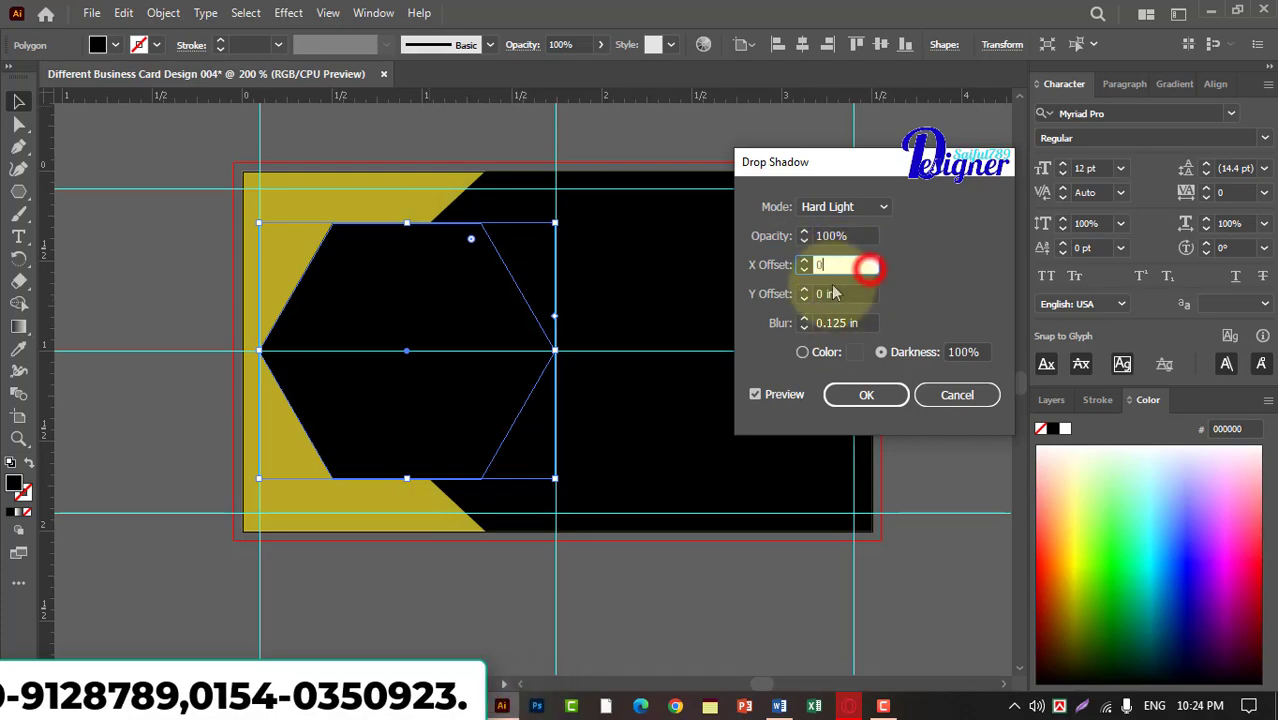
click(840, 293)
click(835, 263)
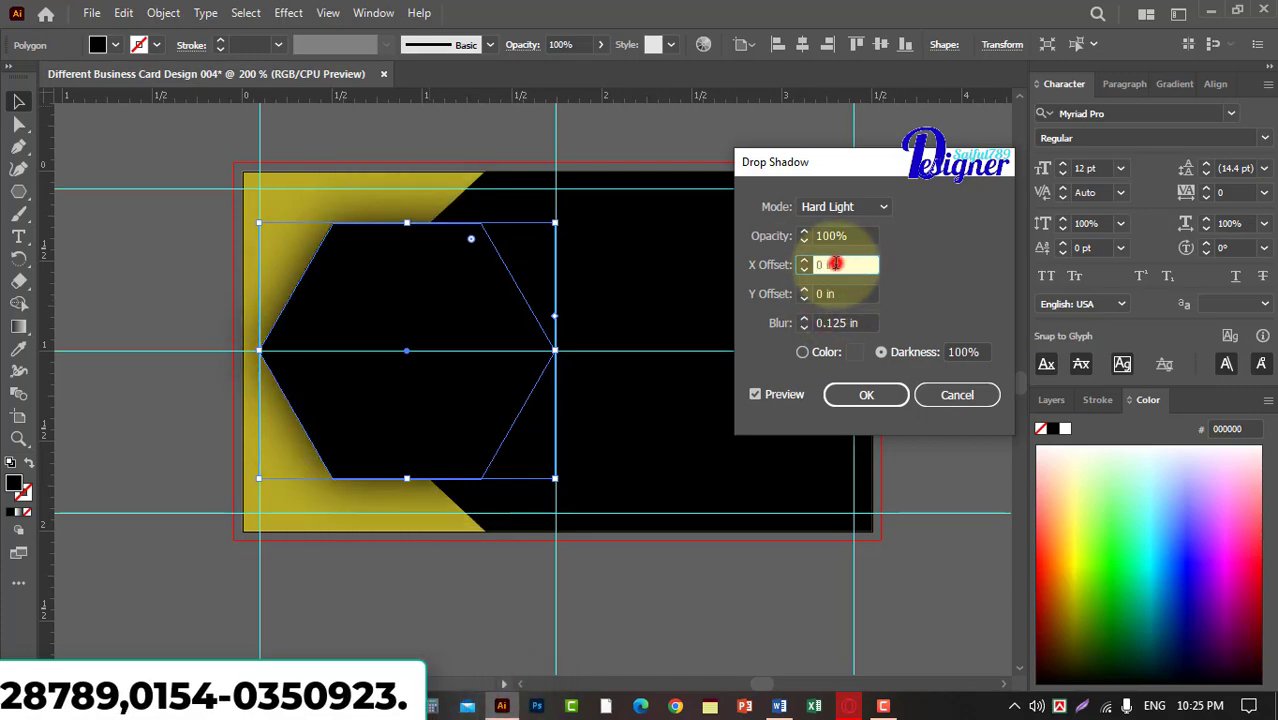
scroll(835, 264, up, 5)
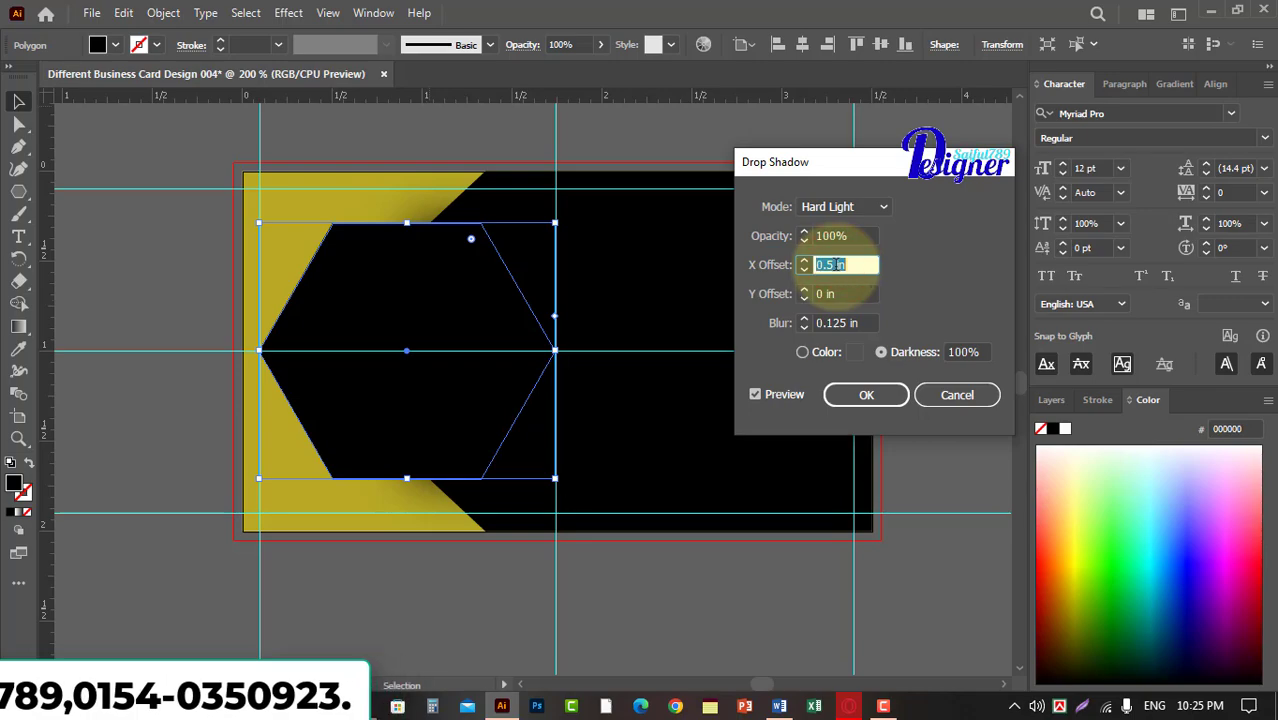
click(802, 352)
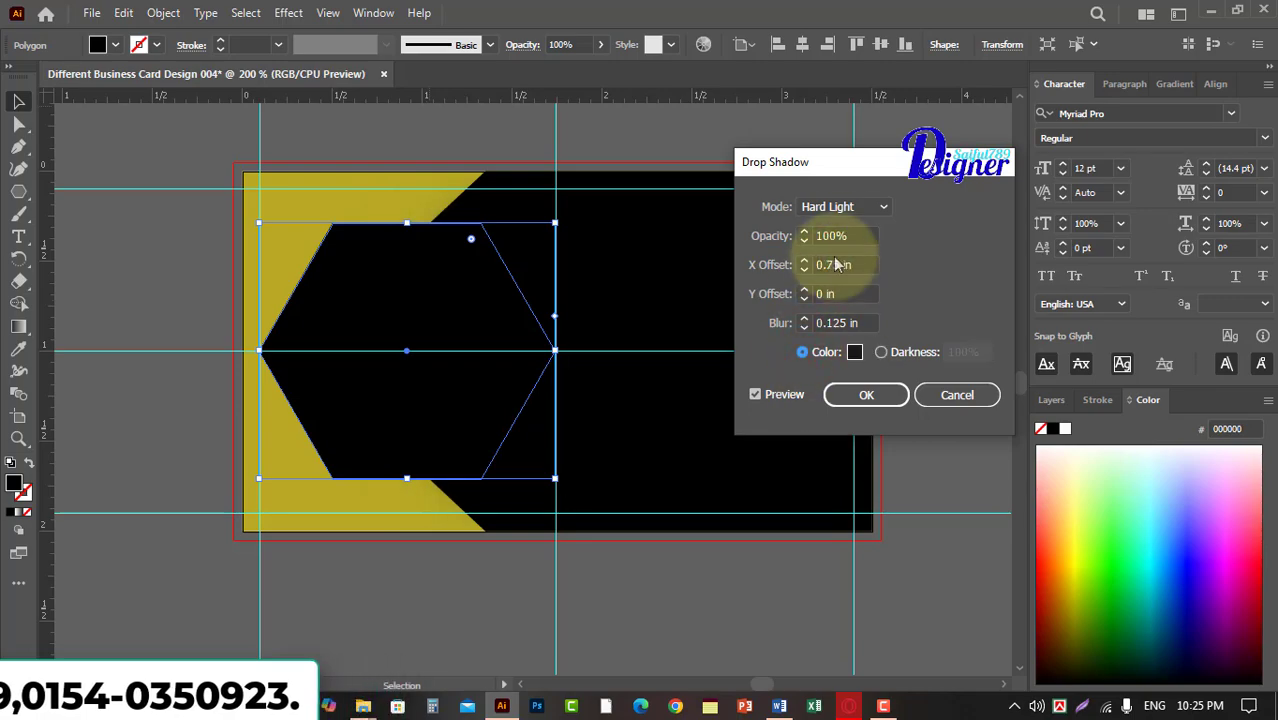
click(845, 207)
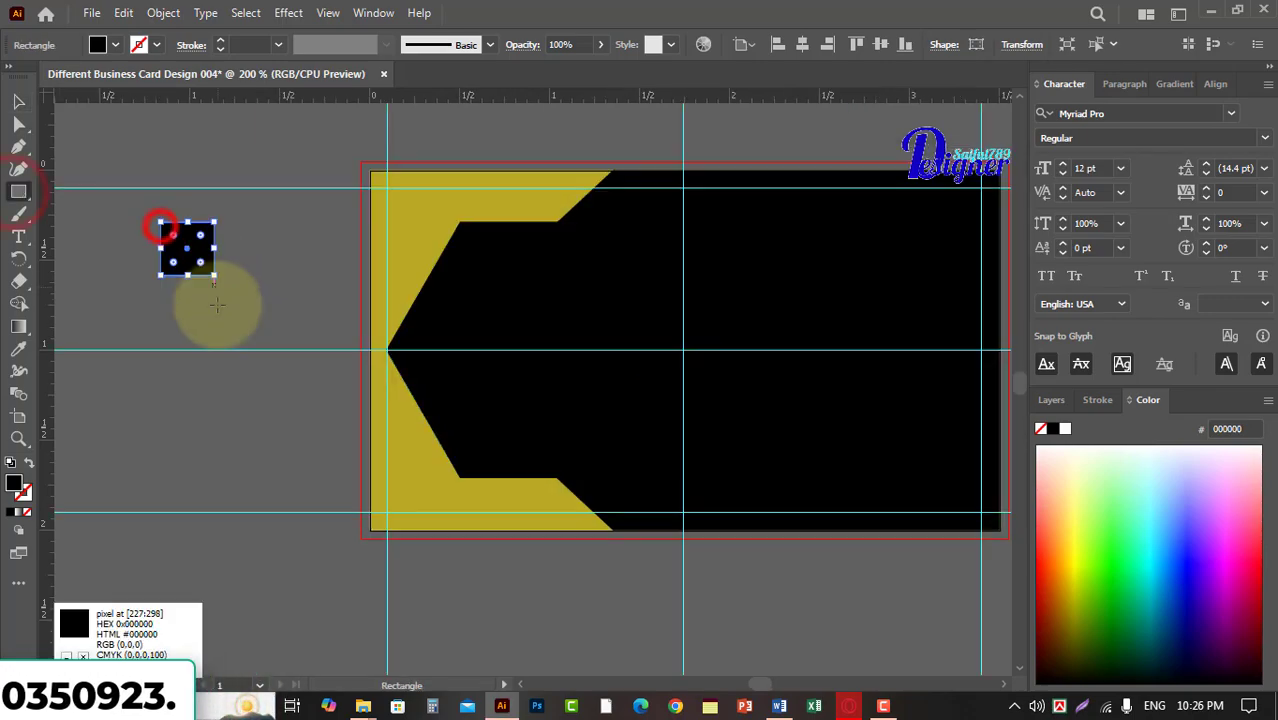
Recolor the small square beside the card to dark grey #171717.
double_click(16, 484)
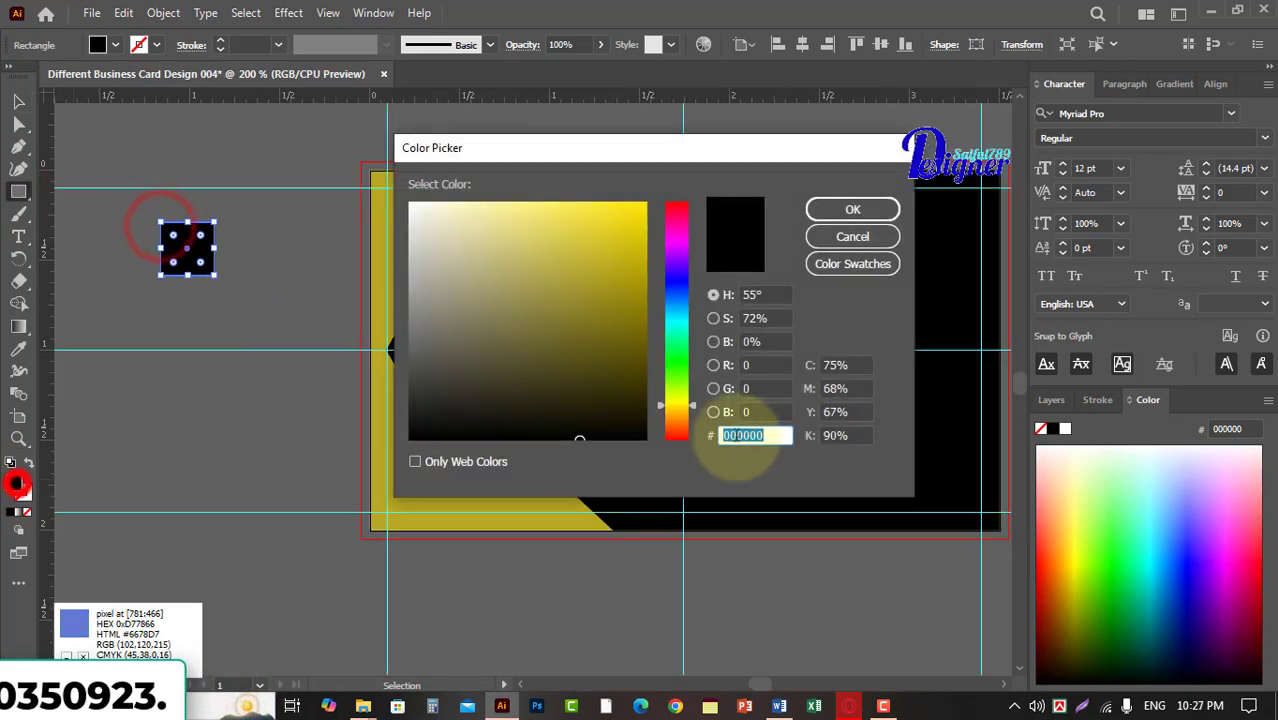
key(Return)
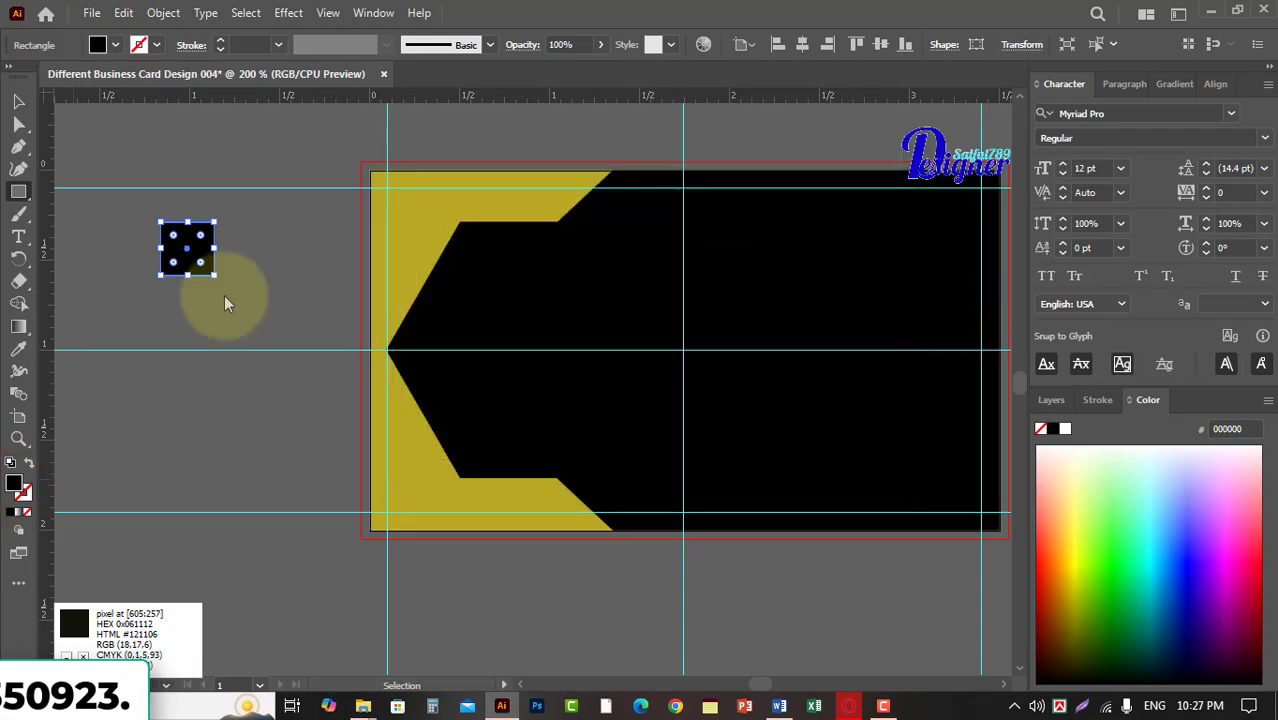
click(20, 103)
click(166, 143)
click(199, 259)
Fill the hexagon with the #171717 dark grey sampled from the small square.
click(616, 305)
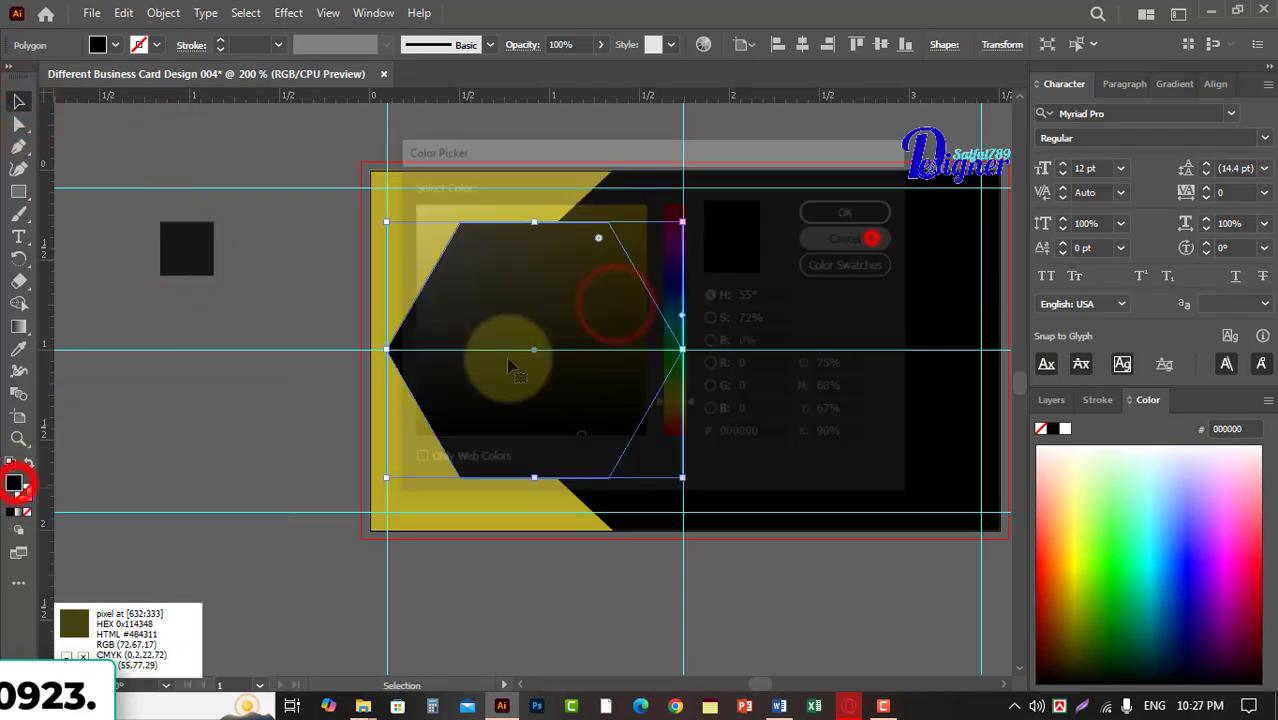
click(18, 348)
click(186, 248)
click(763, 267)
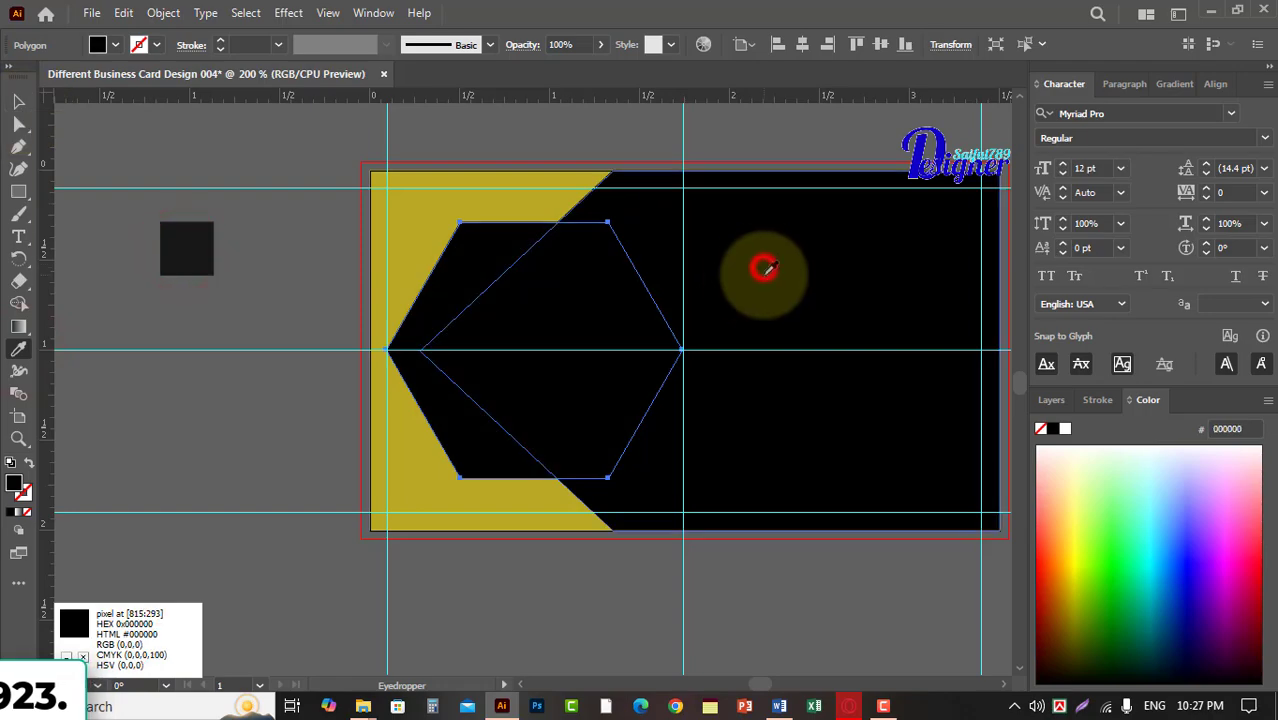
click(582, 305)
click(185, 250)
Fill the large pointed black shape with the same dark grey sampled from the small square.
click(18, 100)
click(843, 246)
click(18, 348)
click(850, 256)
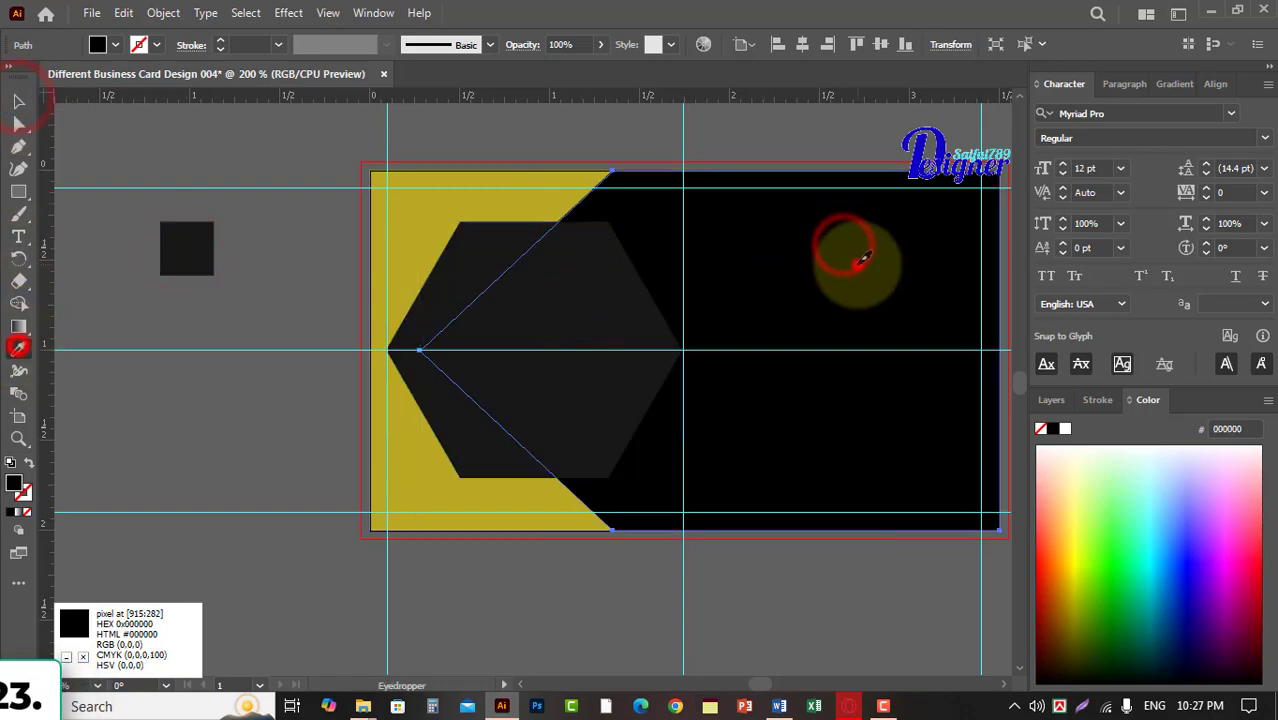
click(186, 248)
click(18, 100)
click(538, 249)
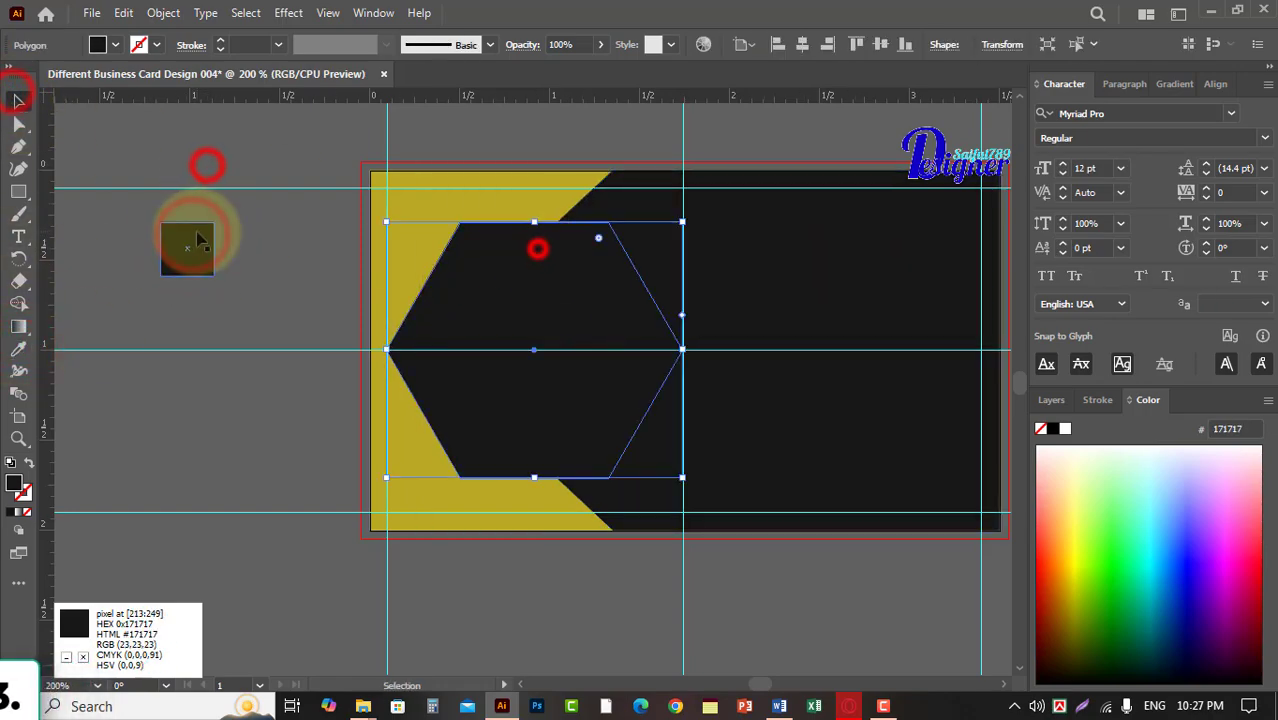
click(311, 268)
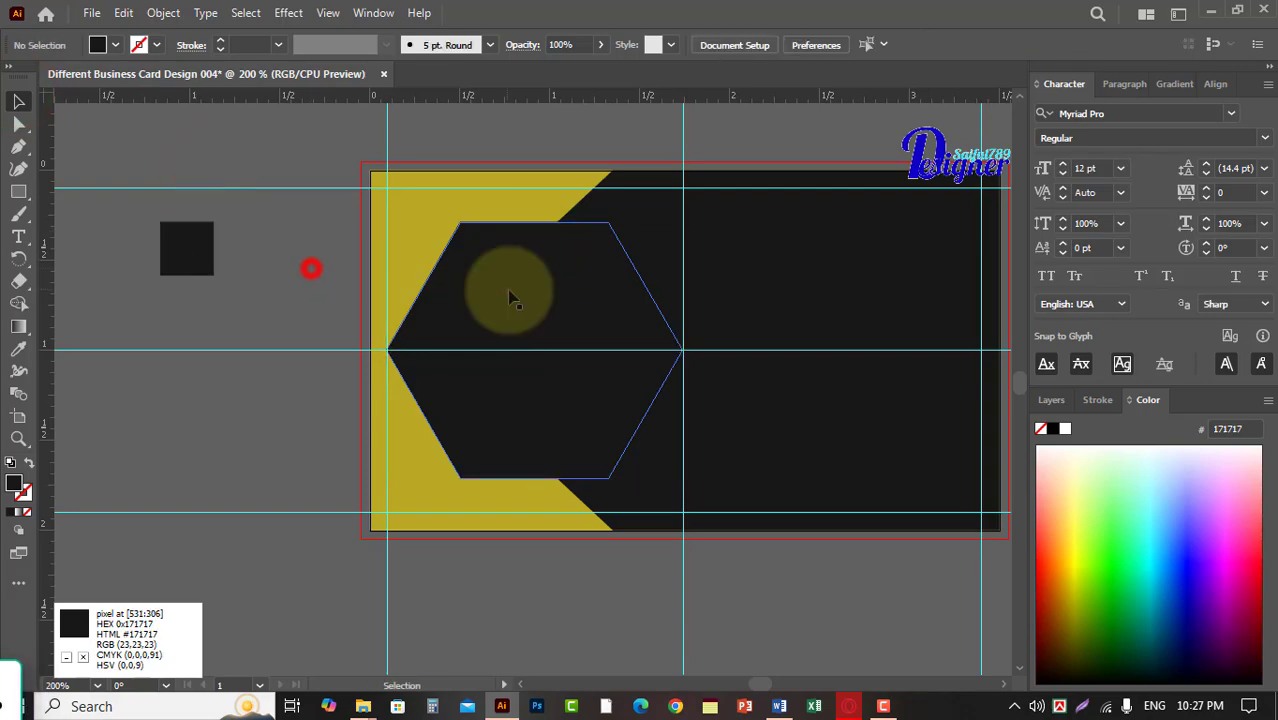
Start a drop shadow on the hexagon and set its X offset to 0.25 in.
click(288, 12)
mouse_move(428, 217)
click(545, 220)
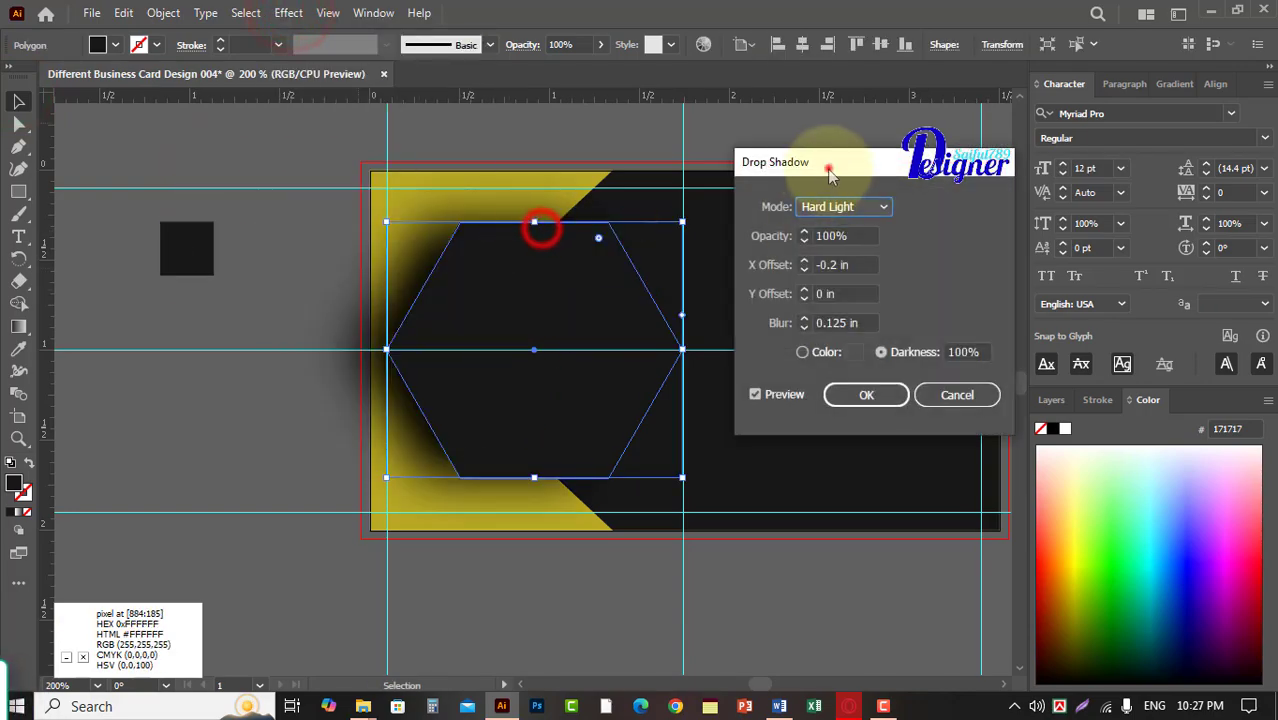
drag(828, 168, 166, 207)
click(163, 299)
key(Up)
key(Up)
key(Up)
key(Up)
key(Up)
key(Up)
key(Up)
key(Up)
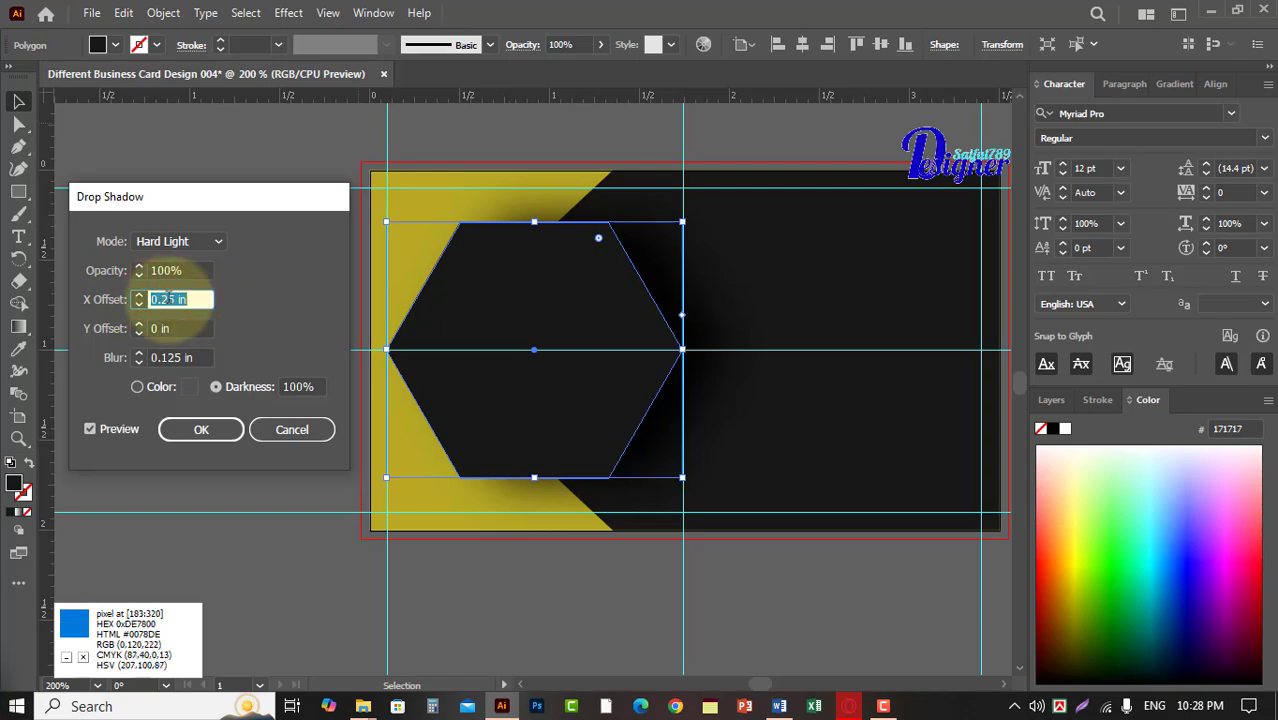
Set the drop shadow's blend mode to Multiply, keeping 100% opacity and 0.125 in blur, and apply it to the hexagon.
click(177, 241)
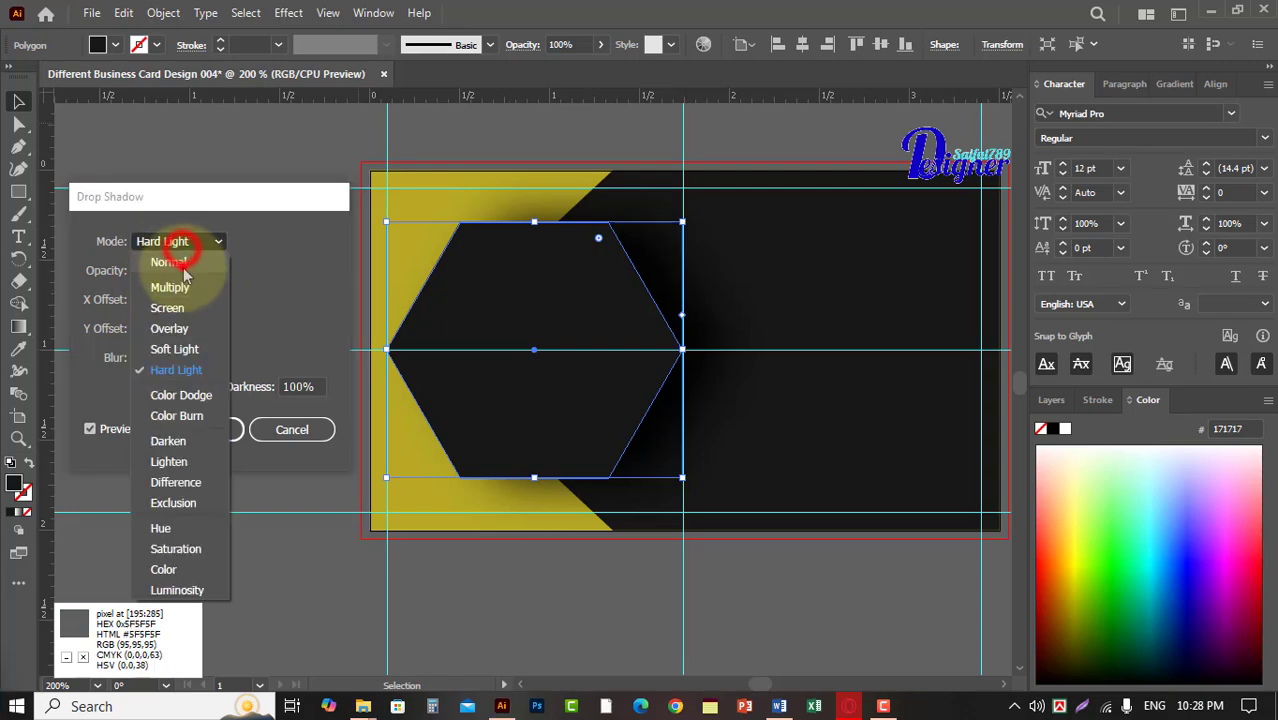
click(179, 248)
click(168, 357)
double_click(168, 357)
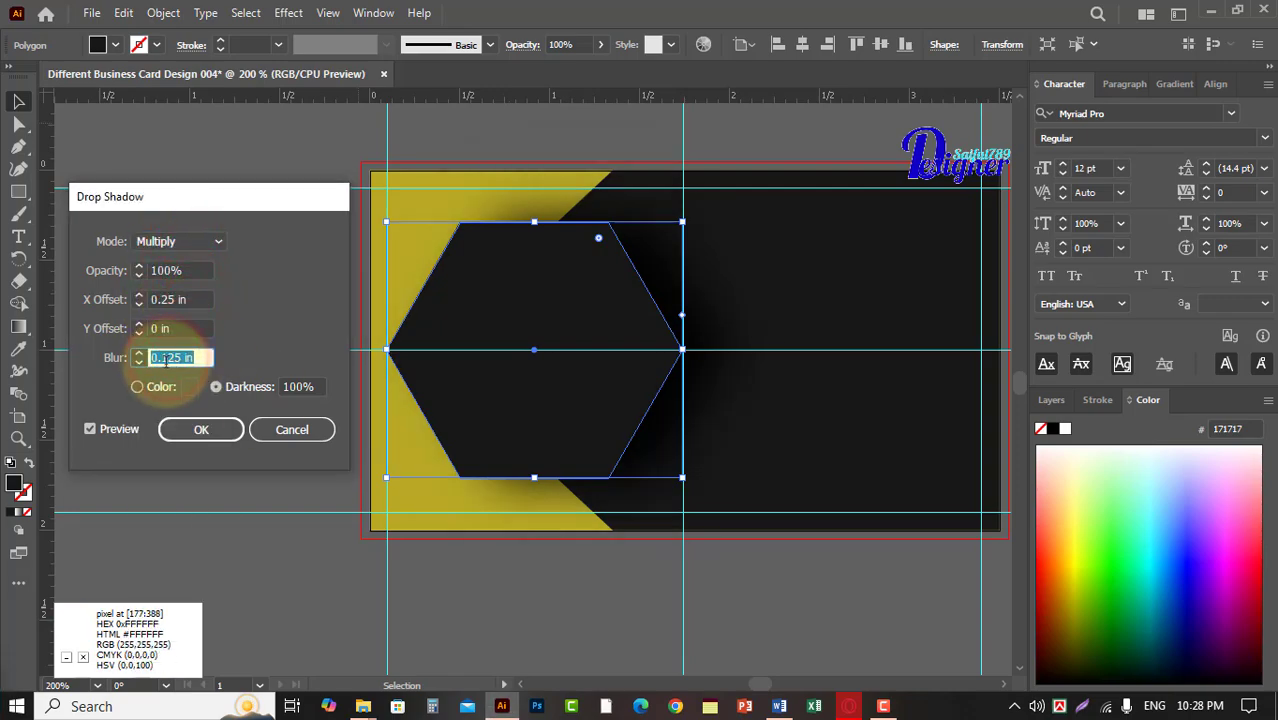
double_click(169, 270)
click(189, 431)
click(788, 400)
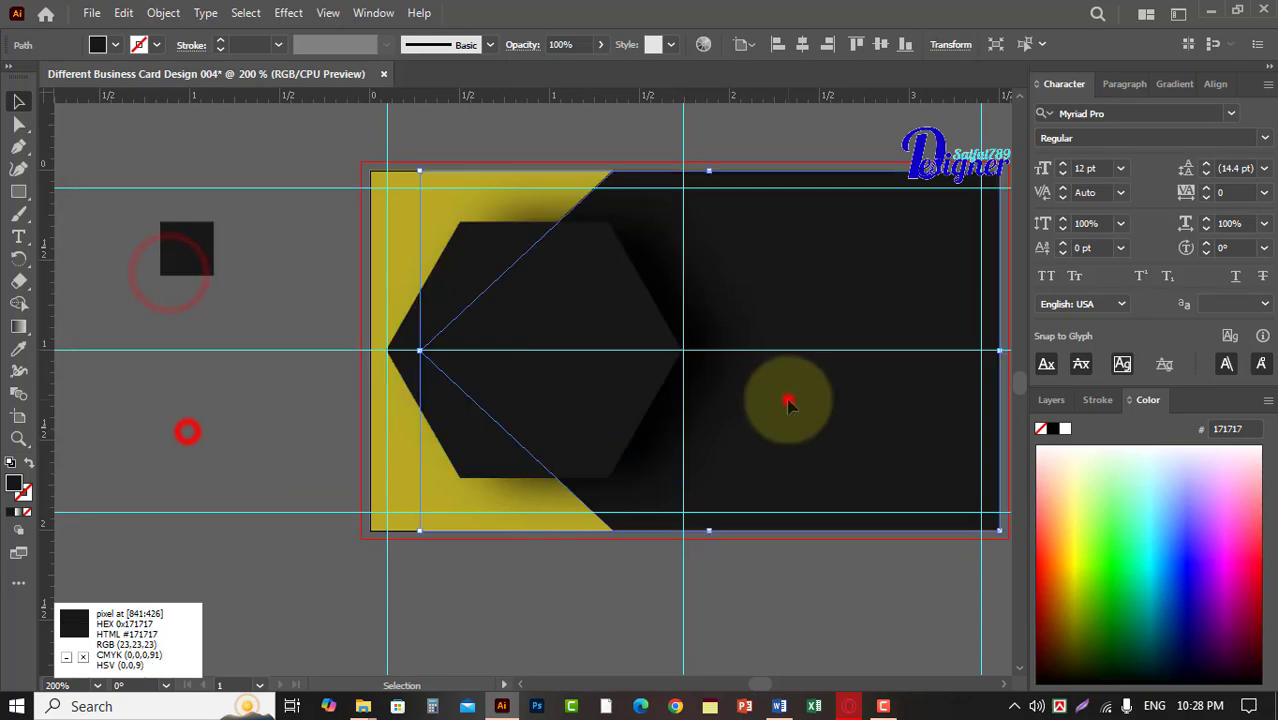
click(726, 142)
Delete the small dark grey sample square beside the card.
key(space)
drag(741, 286, 652, 282)
click(954, 264)
click(97, 243)
key(Delete)
Create a 0.2 × 0.2 in square beside the card.
click(19, 191)
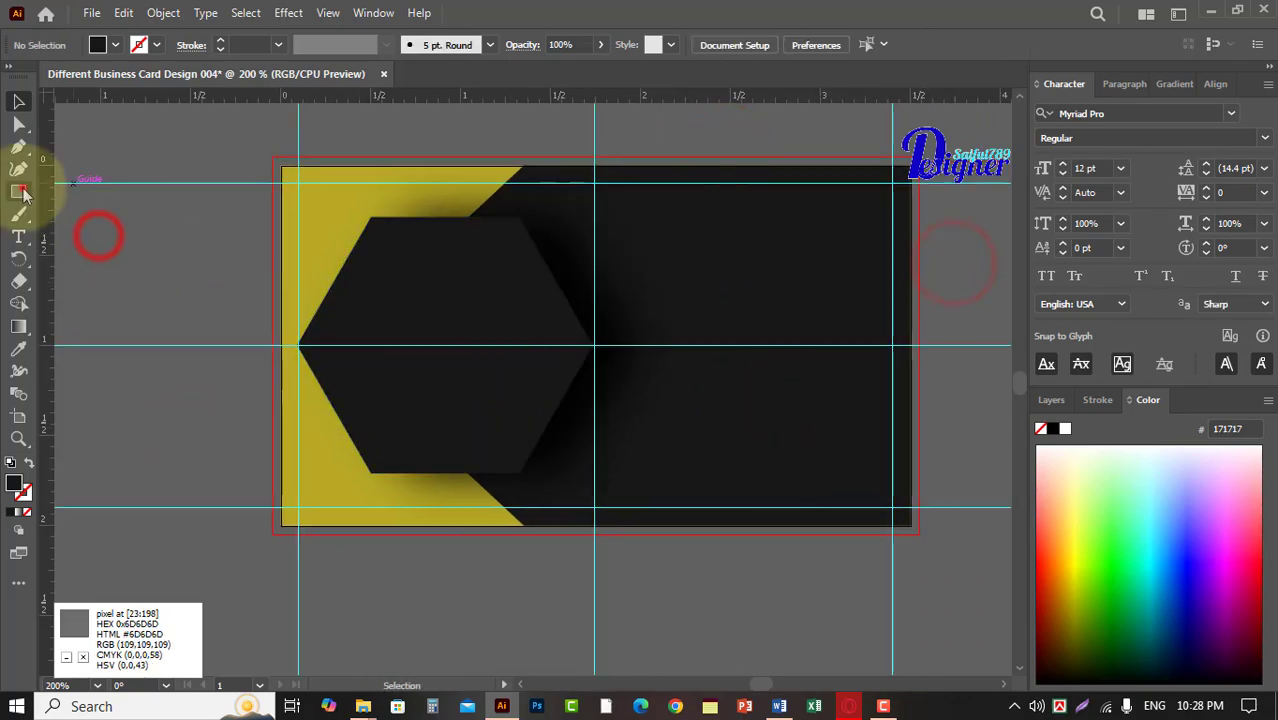
click(155, 232)
text(0.20)
key(Tab)
text(0.20)
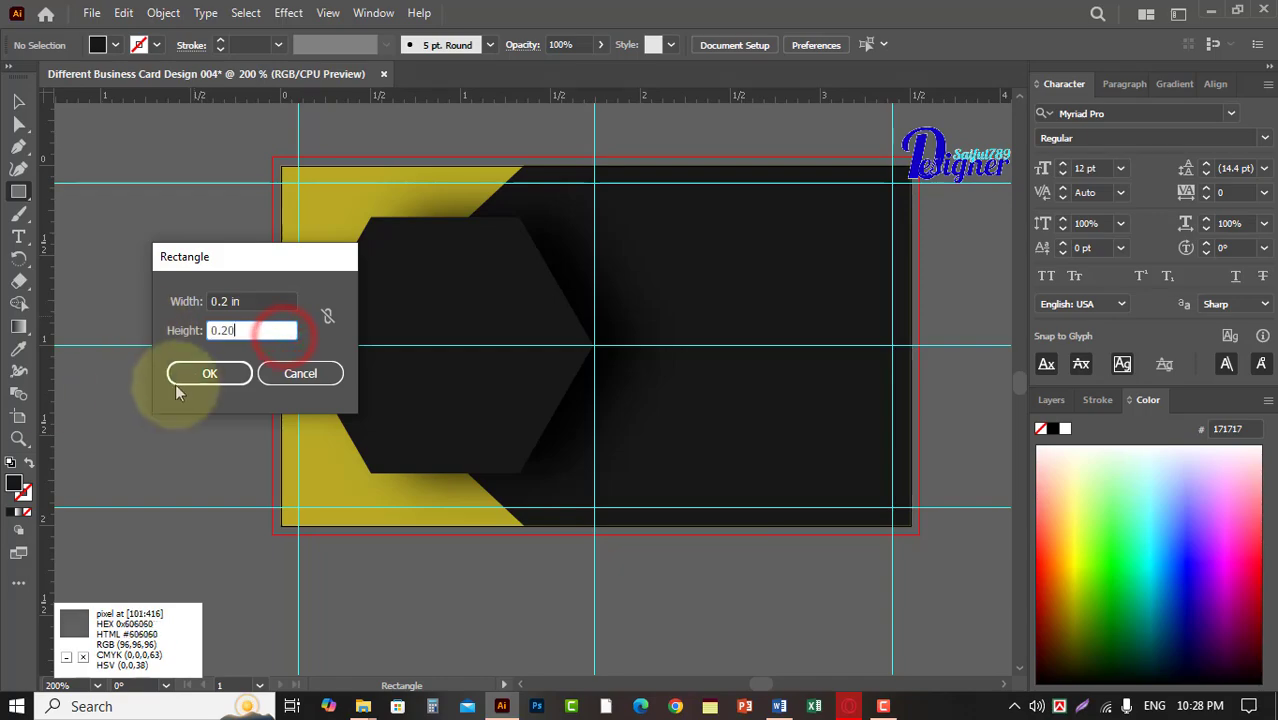
click(180, 376)
Use the square as a spacer to place a vertical guide 0.2 in right of the central vertical guide, and remove the square.
click(18, 101)
drag(180, 240, 625, 318)
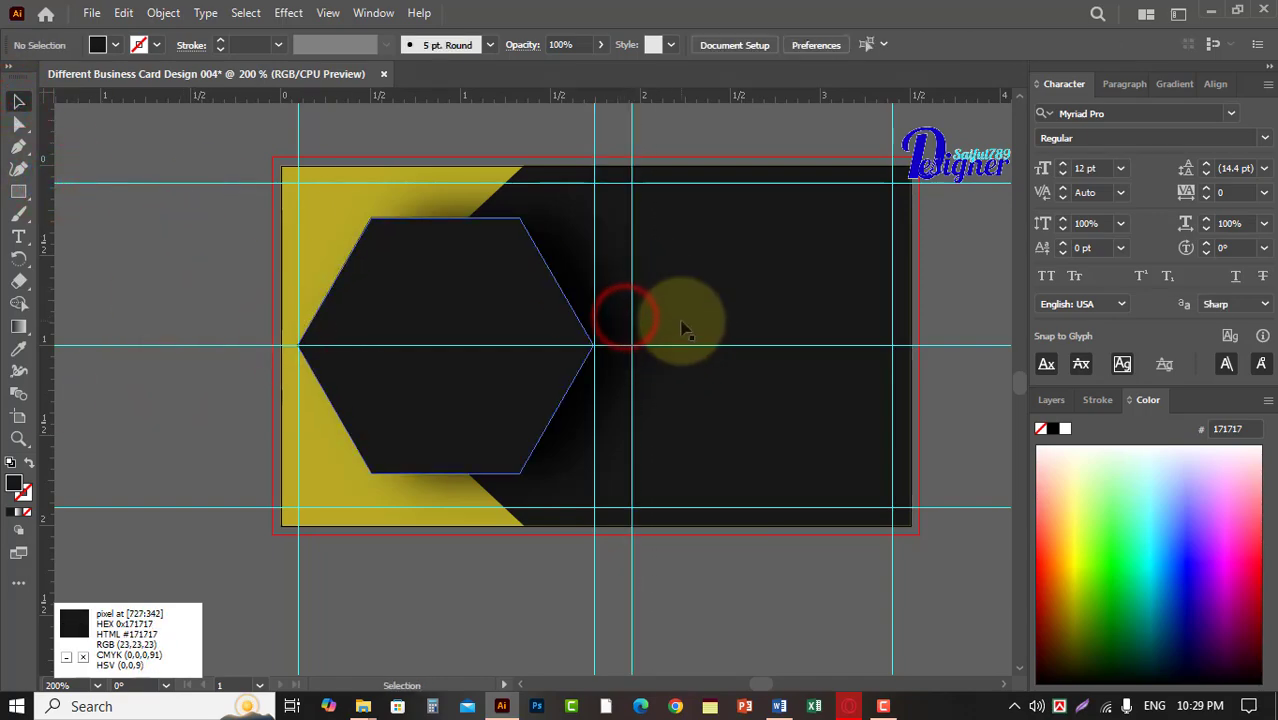
Add the cardholder's name with its title as a text line on the hexagon, just above the horizontal guide.
drag(201, 238, 239, 235)
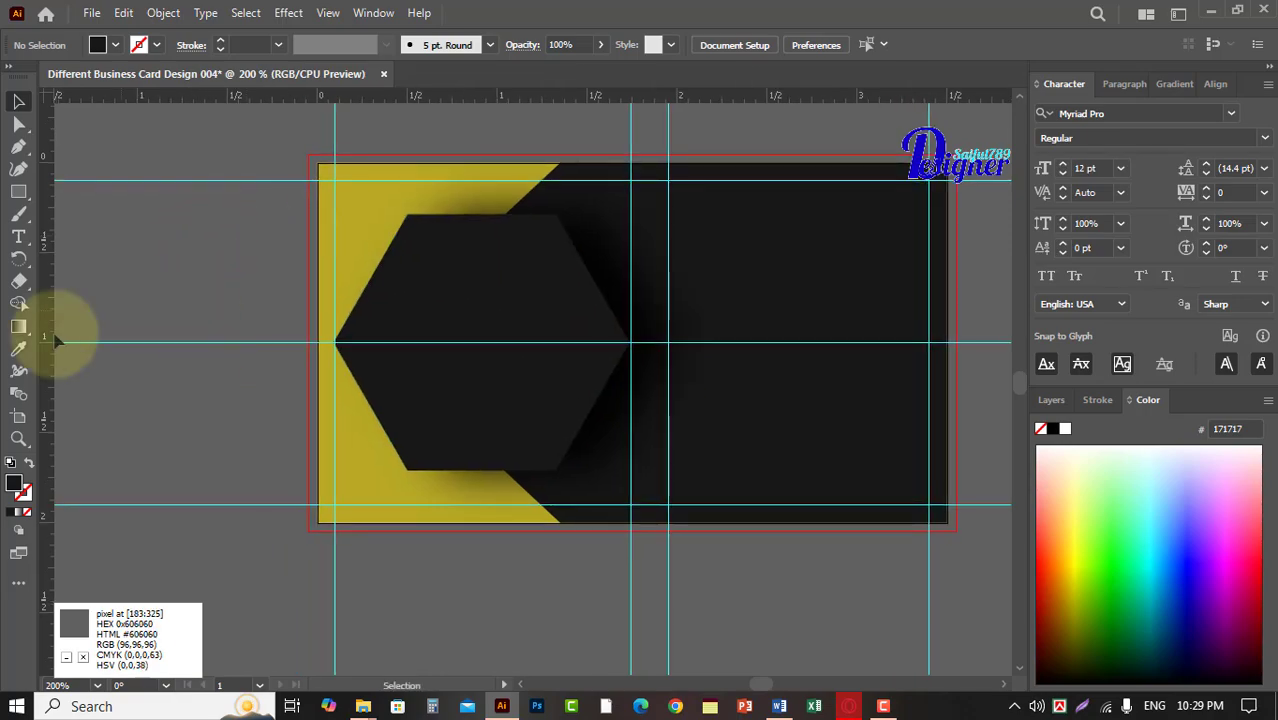
drag(285, 254, 220, 251)
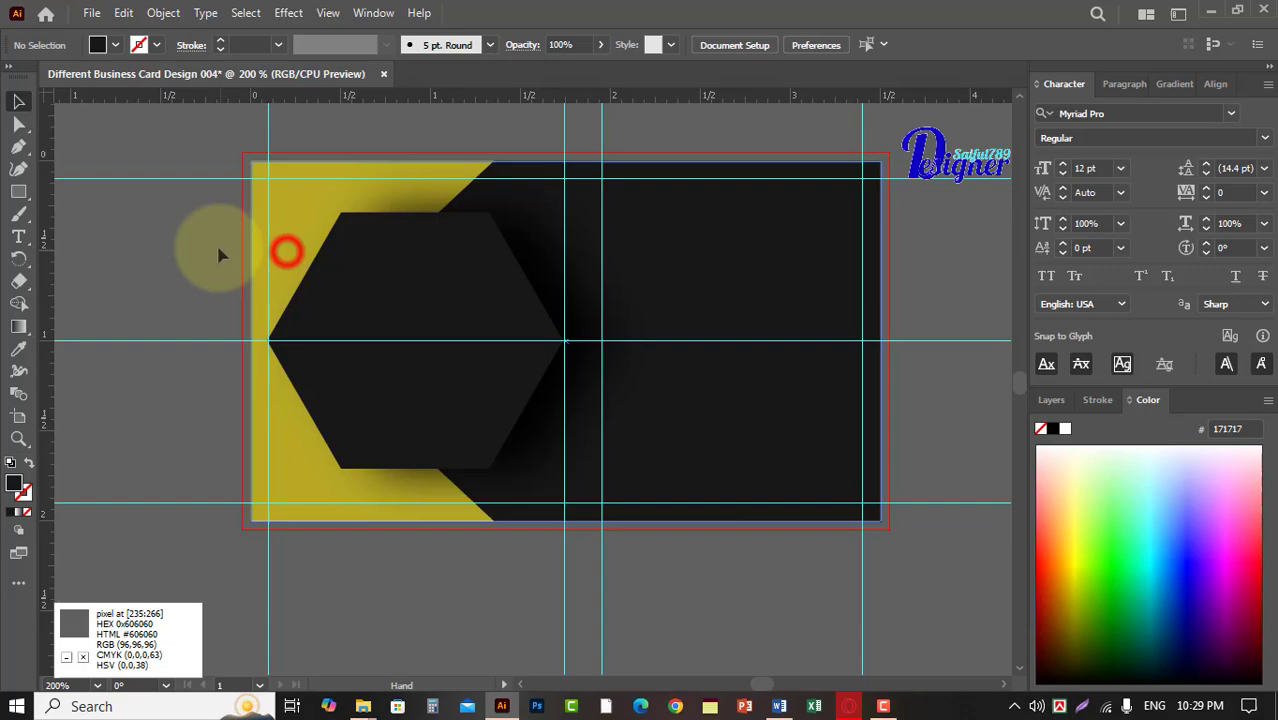
click(18, 236)
click(376, 306)
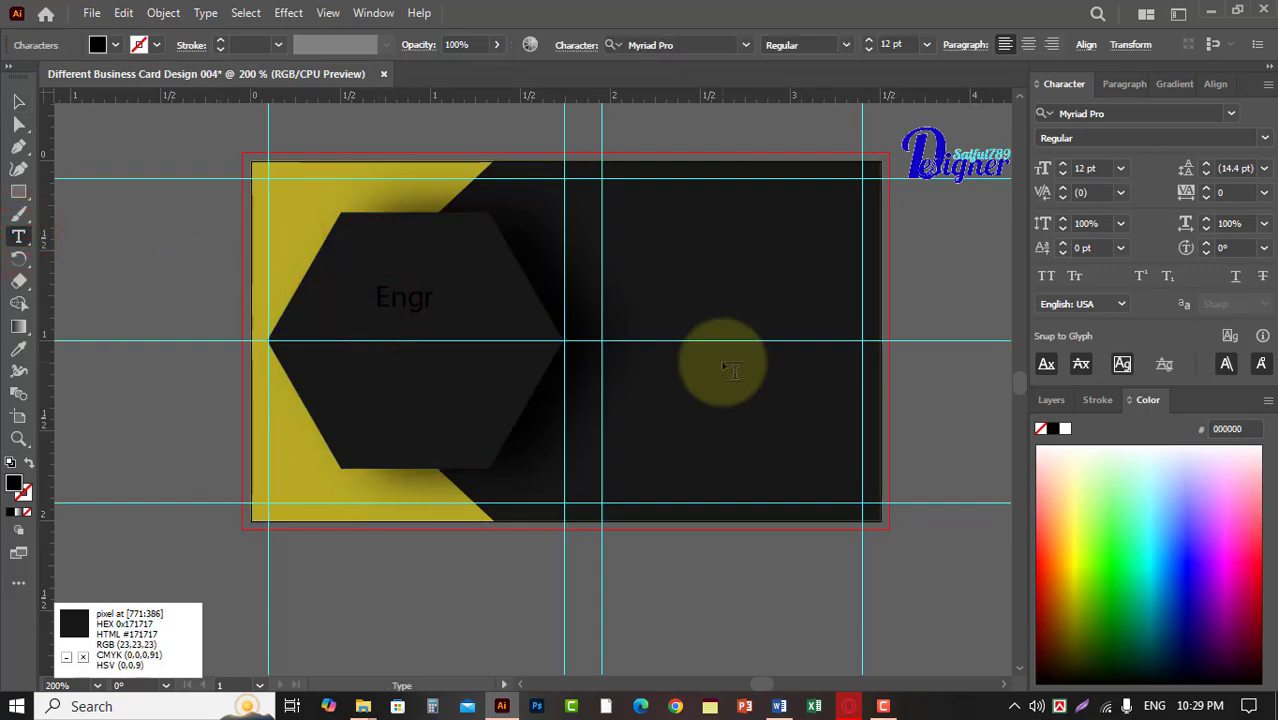
click(18, 101)
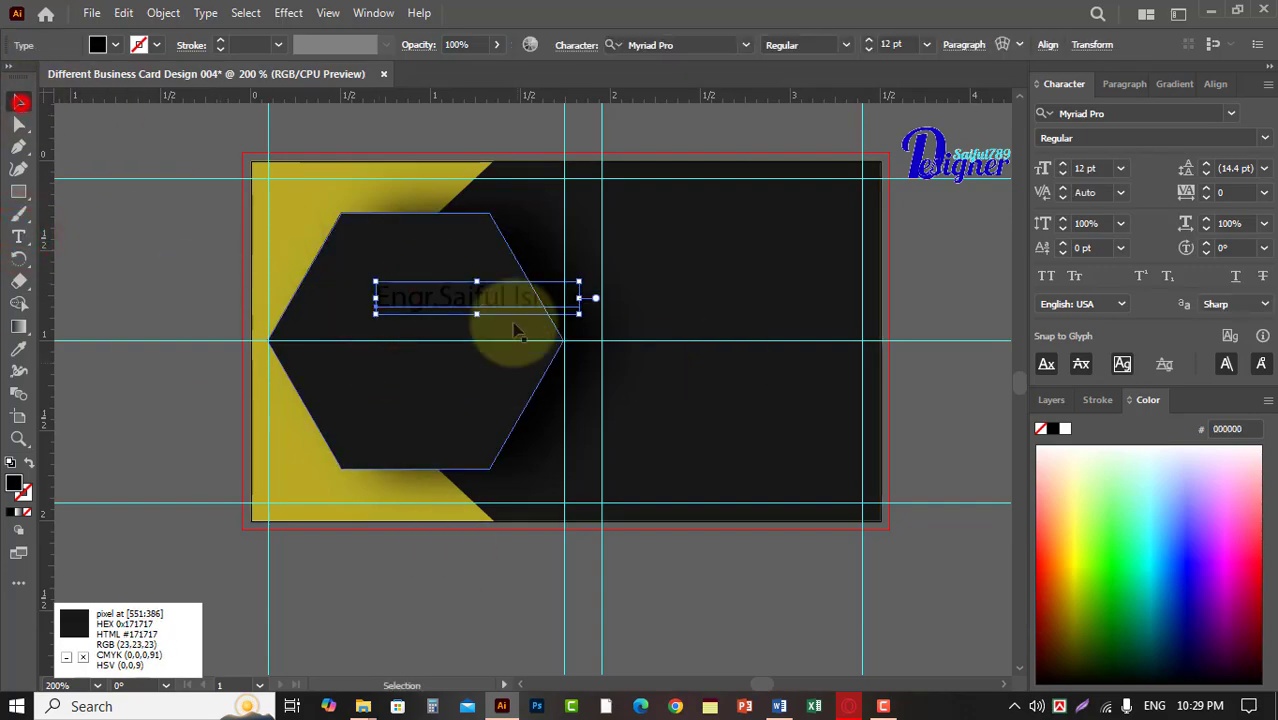
drag(499, 286, 392, 202)
Format the name in white (FFFFFF) Nexa Bold and shift it about 0.06 in left within the hexagon.
double_click(15, 484)
click(852, 209)
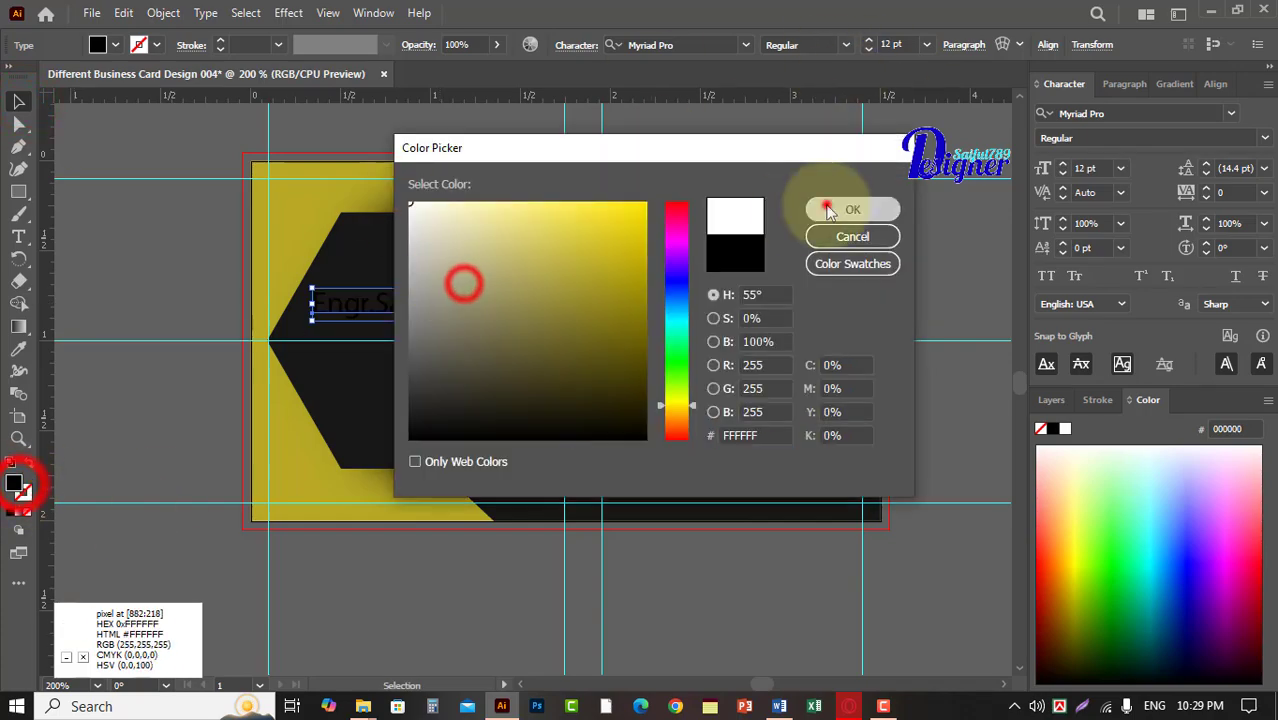
click(745, 44)
click(770, 199)
drag(441, 307, 430, 307)
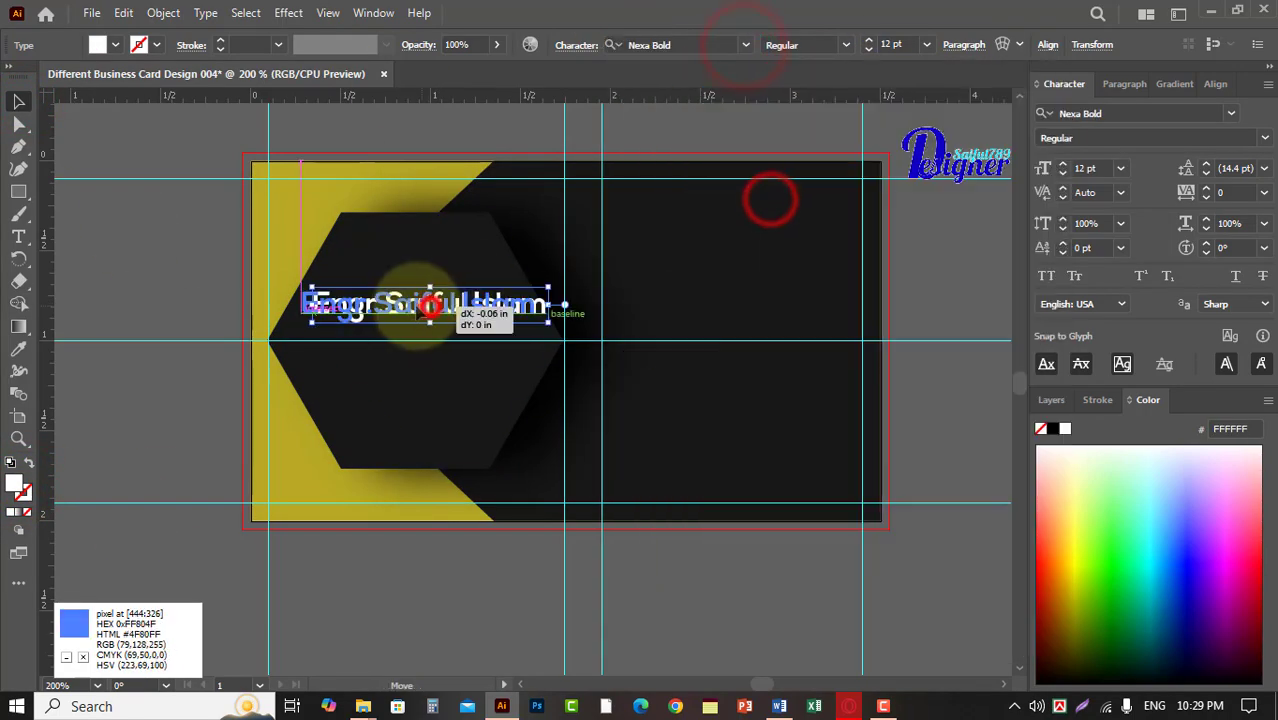
click(893, 45)
click(198, 150)
click(391, 306)
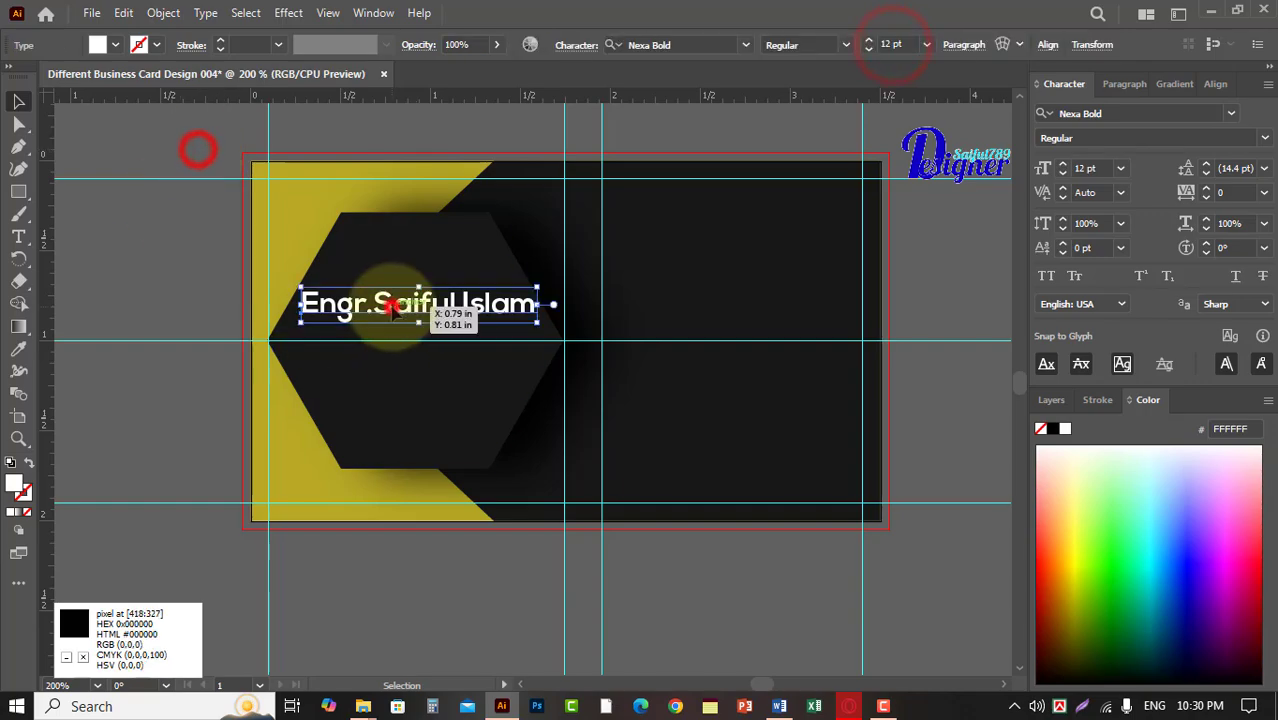
click(85, 144)
Add a second text line with the designer's brand name near the card's lower-left area.
key(t)
click(107, 416)
text(Designer Saiful789)
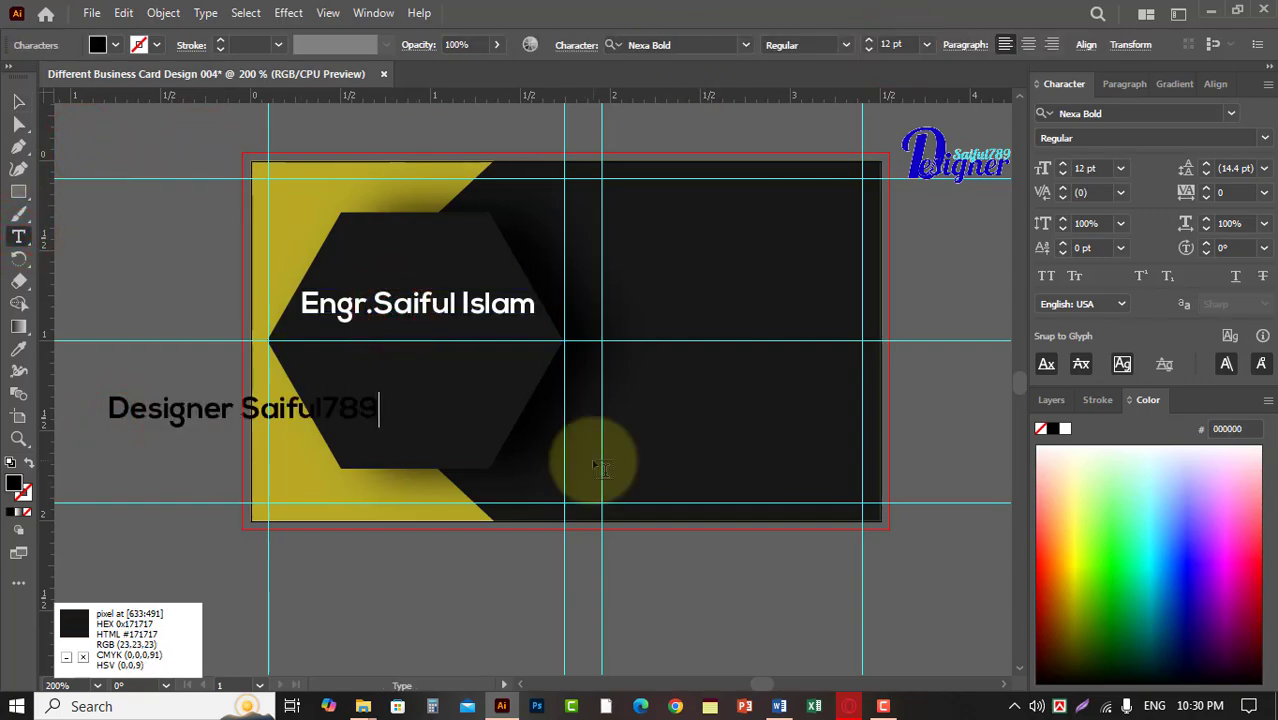
key(Escape)
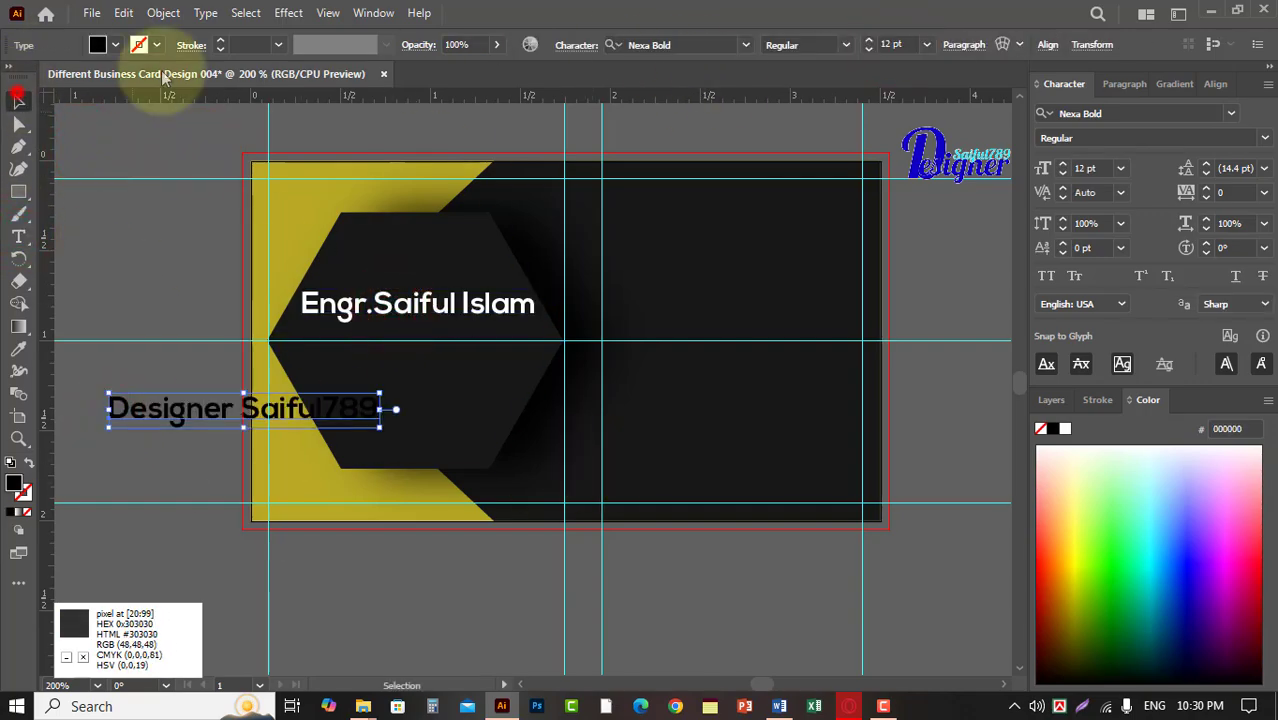
Set the brand line in Nexa Light at 6 pt.
click(746, 44)
click(738, 221)
click(900, 44)
text(6)
key(Return)
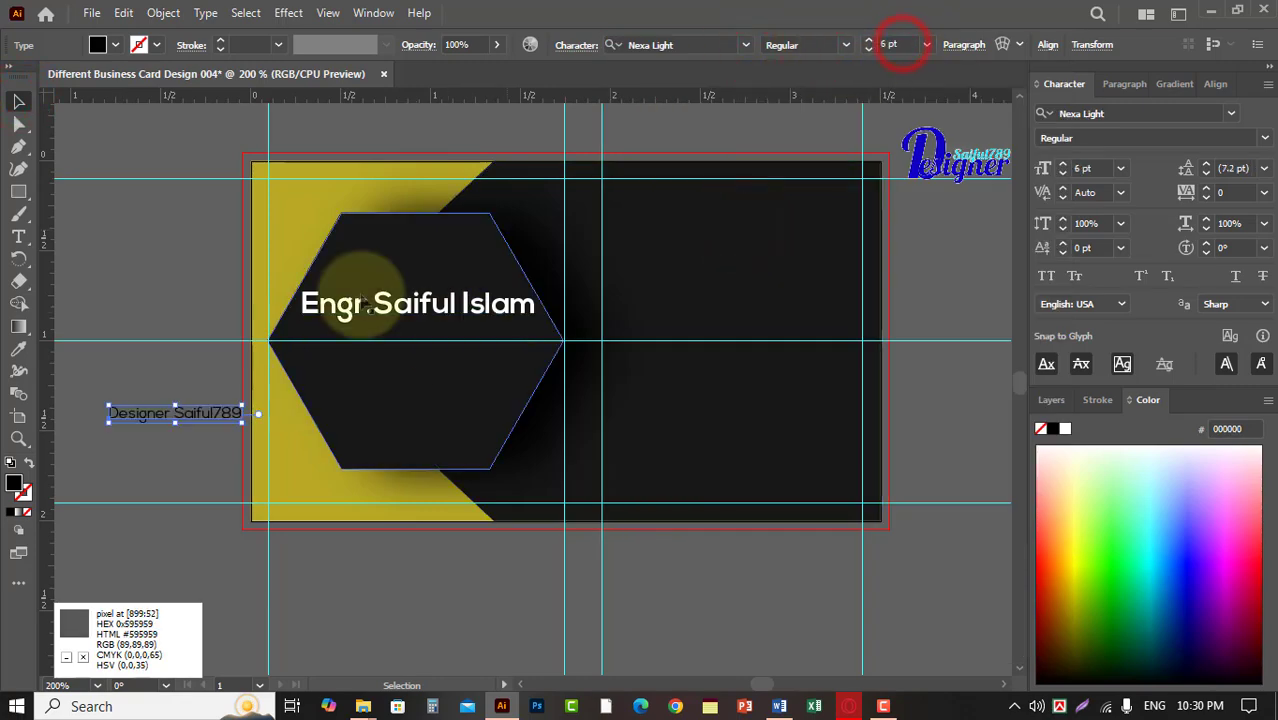
Fill the brand line with near-white FCFCFC and place it directly beneath the name, at the name's left edge.
double_click(13, 484)
click(468, 240)
click(824, 205)
drag(197, 421, 397, 335)
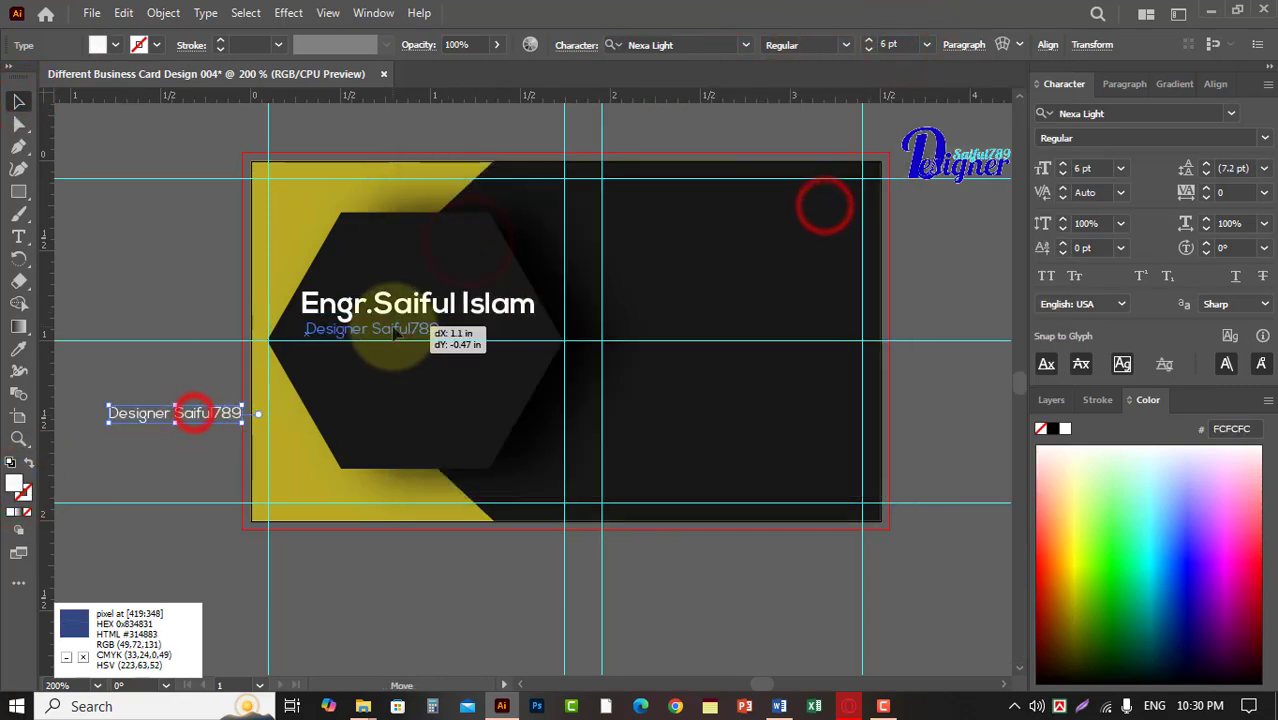
Align the name and the brand line to their left edges.
click(408, 304)
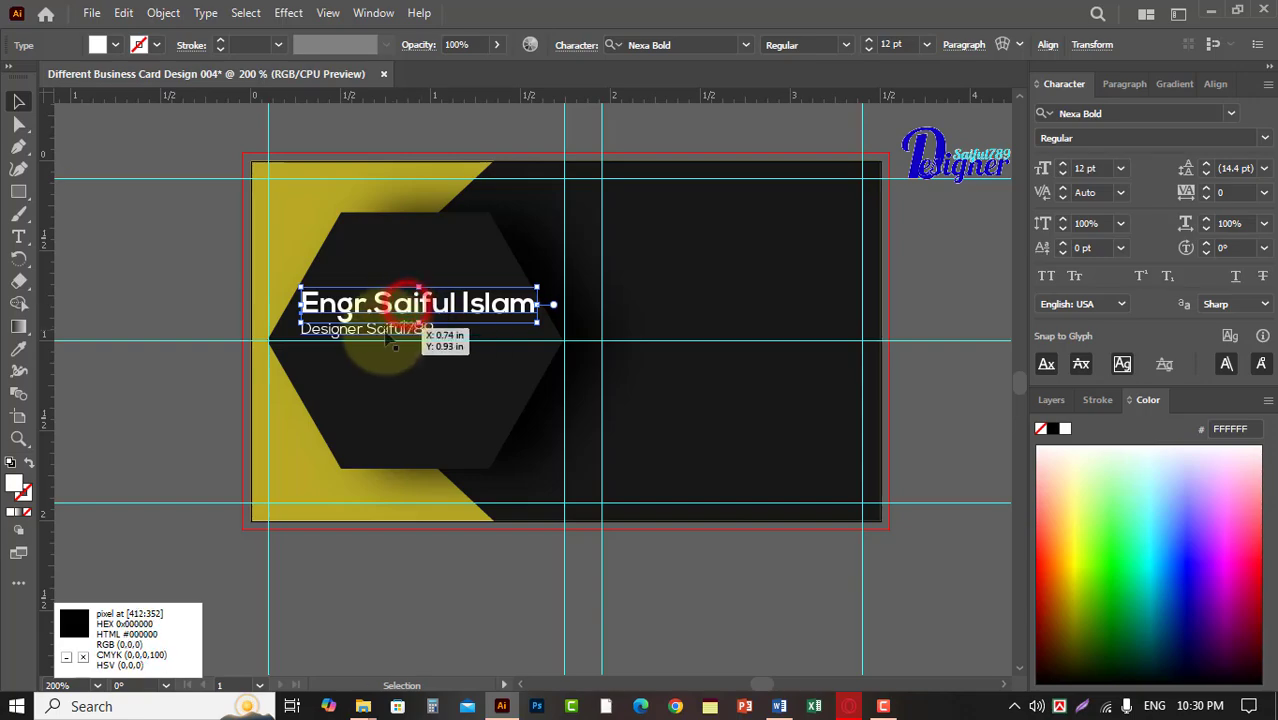
shift+click(390, 332)
key(ctrl+=)
click(1219, 97)
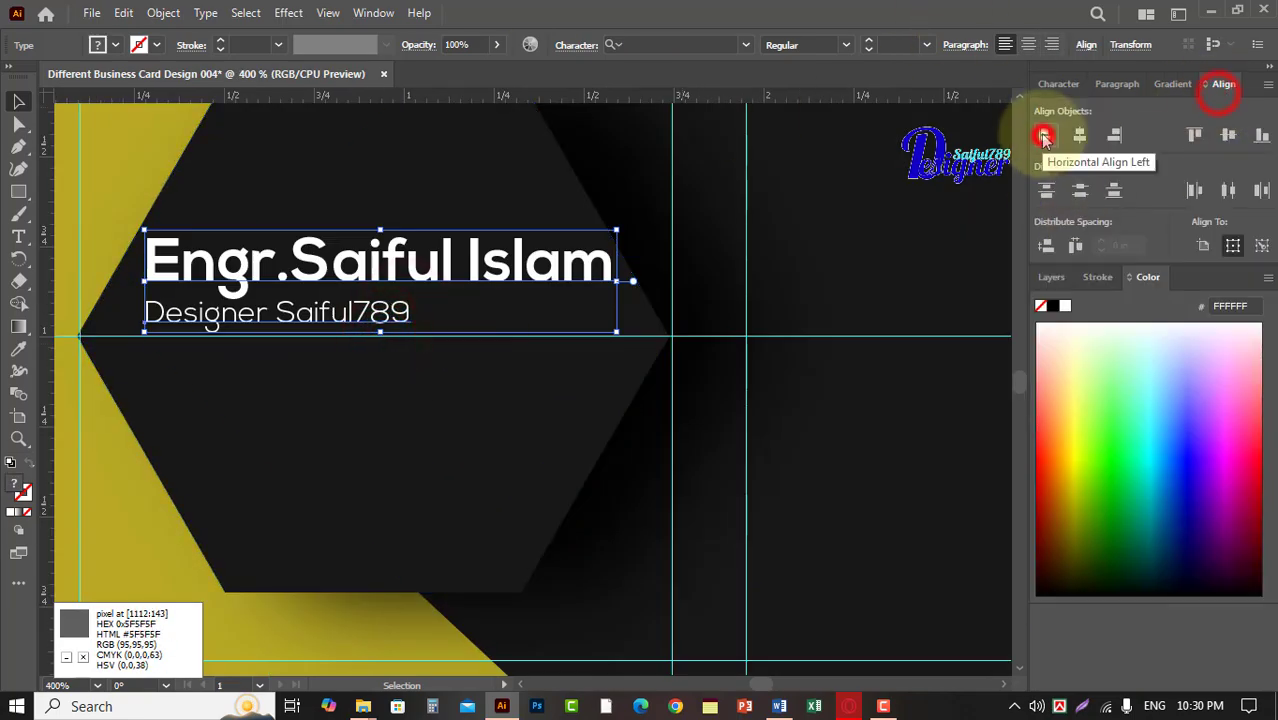
click(720, 200)
Set the brand line's character tracking to 400 so that it spans about the name's width.
click(370, 318)
click(1176, 87)
click(1120, 84)
click(1062, 84)
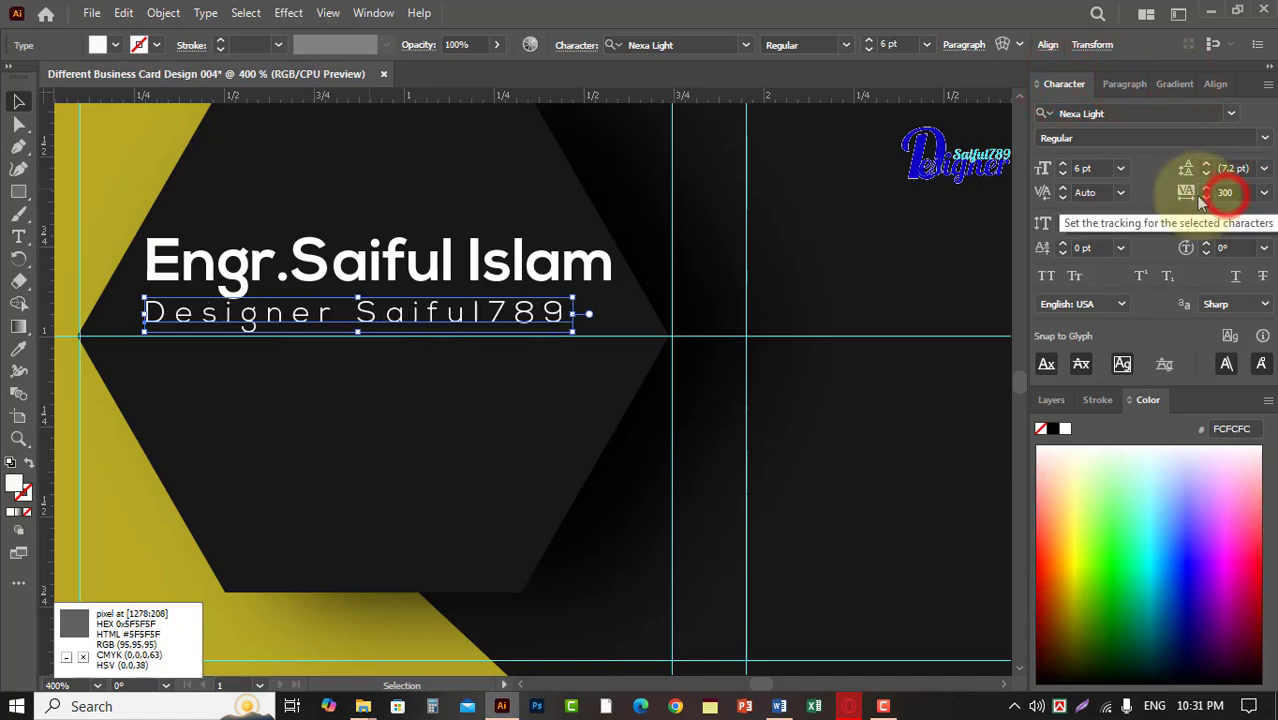
click(1238, 192)
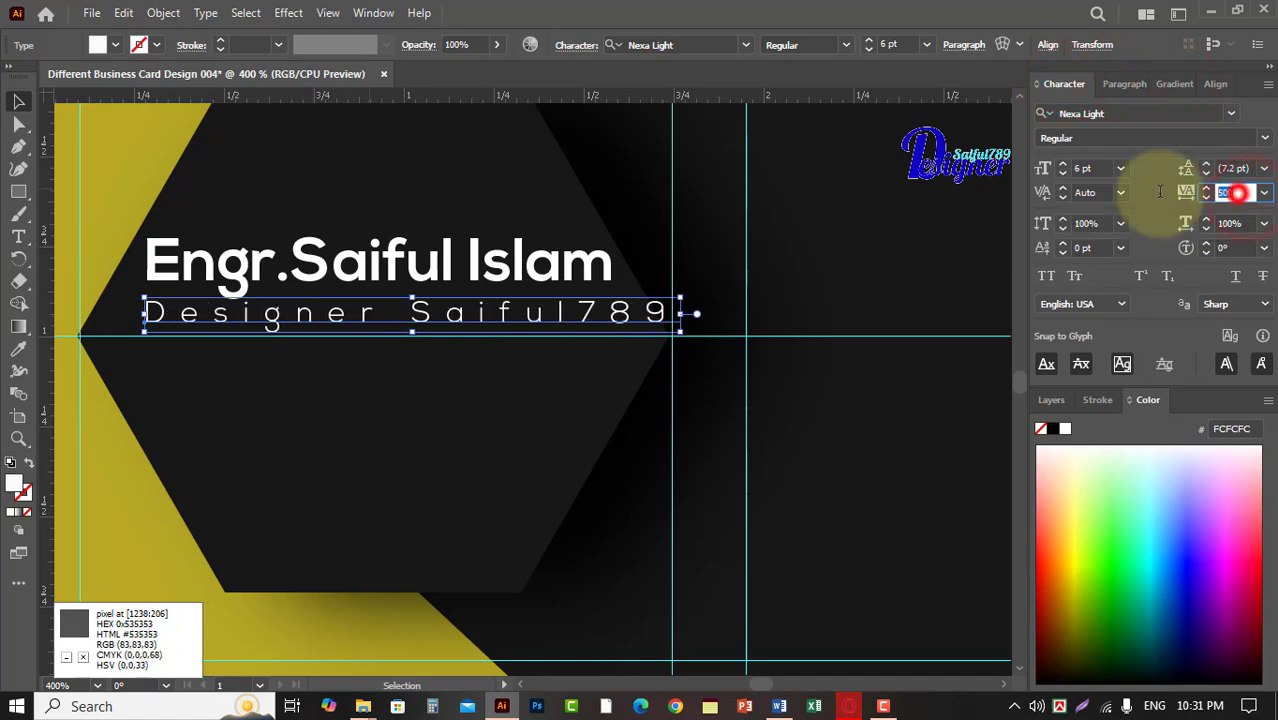
Convert the name and brand line to outlines and align both groups to the left.
right_click(621, 278)
click(679, 428)
click(636, 422)
click(615, 316)
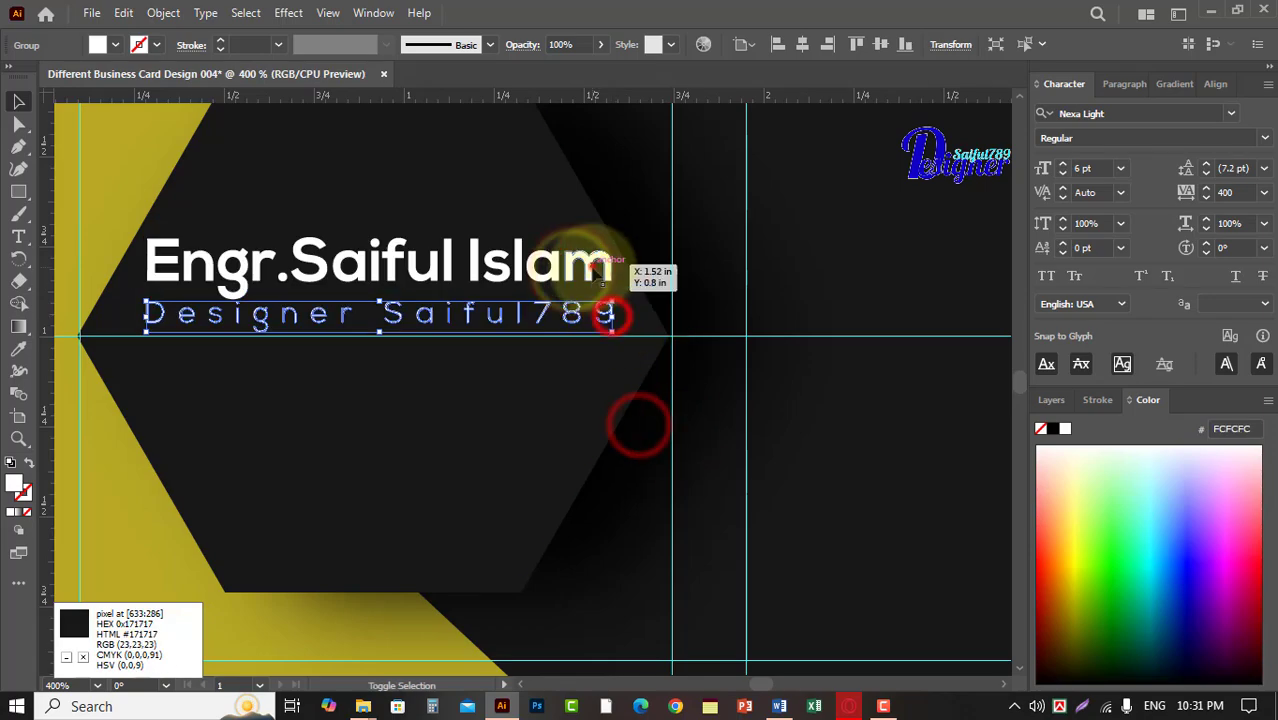
shift+click(594, 268)
click(776, 44)
click(716, 264)
Nudge both outlined text lines slightly down, and move the name back up a little to open the gap between them.
click(571, 262)
shift+click(570, 321)
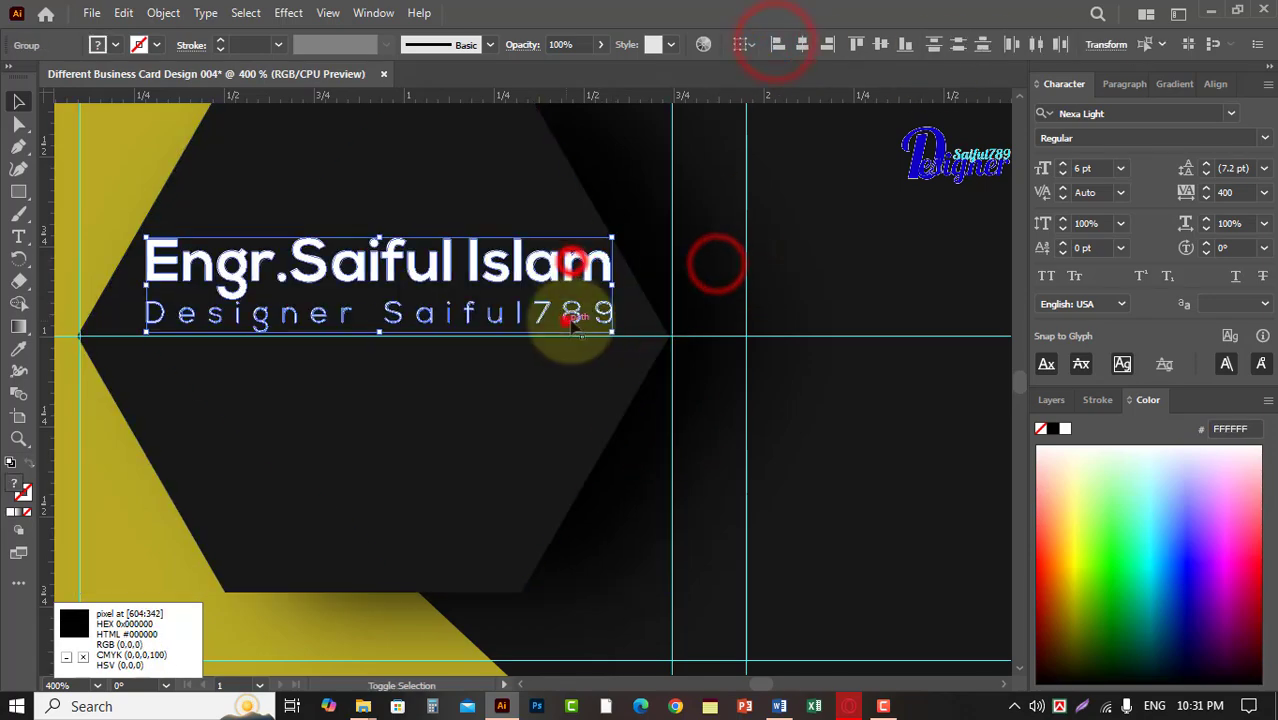
key(Down)
click(545, 213)
click(538, 268)
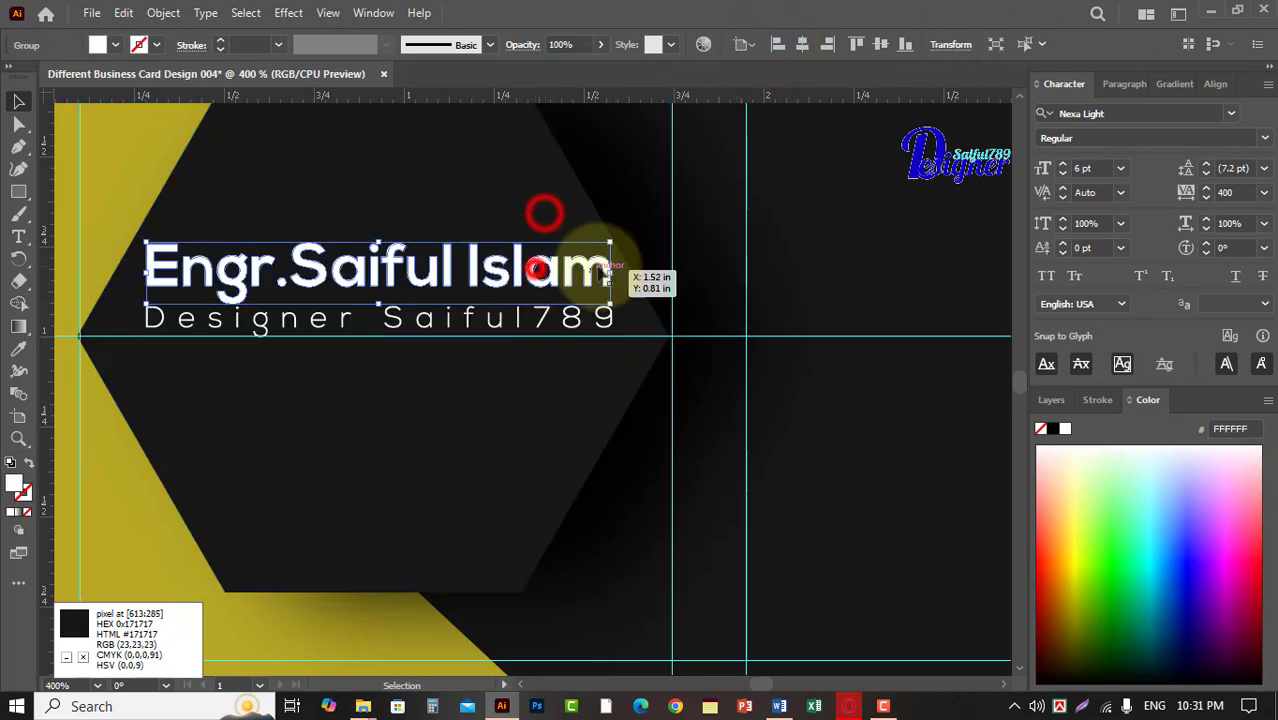
key(Up)
click(683, 234)
click(505, 265)
click(502, 317)
shift+click(520, 263)
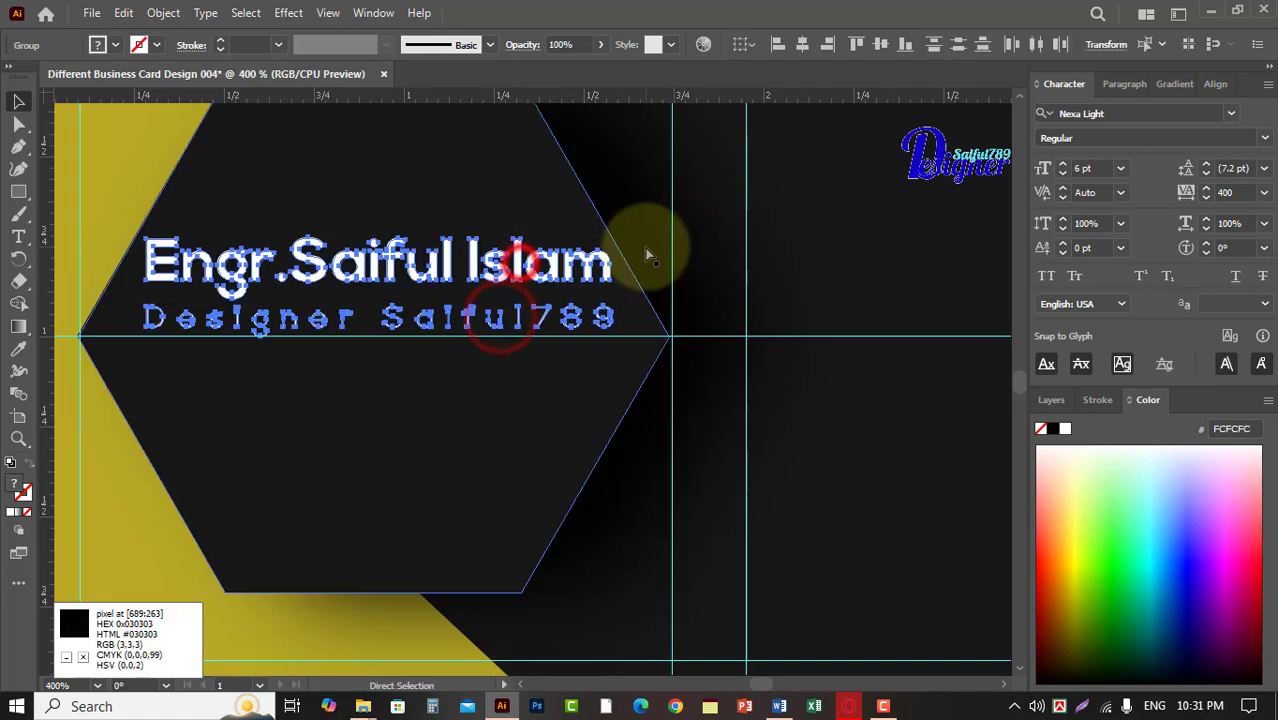
click(733, 229)
Switch to Font Awesome in the browser, search for a location icon and copy the glyph of location-crosshairs.
scroll(744, 256, down, 2)
drag(798, 248, 572, 253)
click(106, 219)
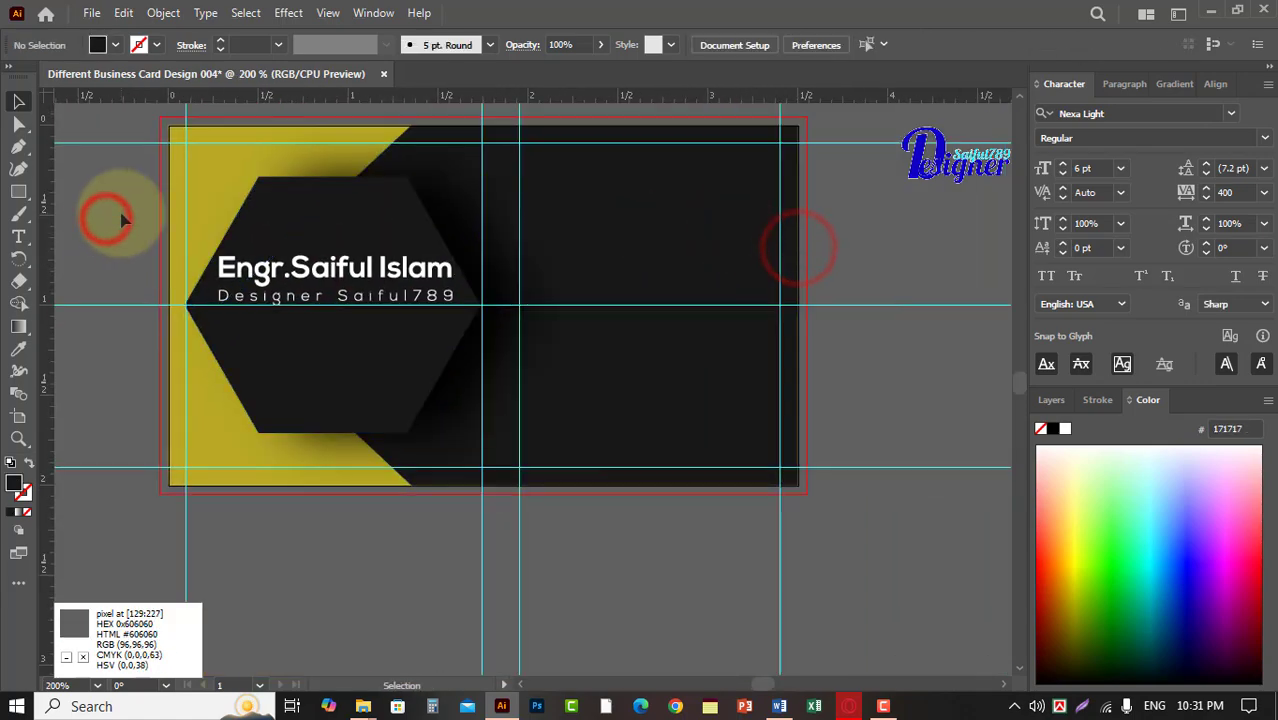
click(668, 225)
scroll(625, 288, right, 1)
click(849, 706)
click(138, 22)
click(1017, 20)
click(390, 366)
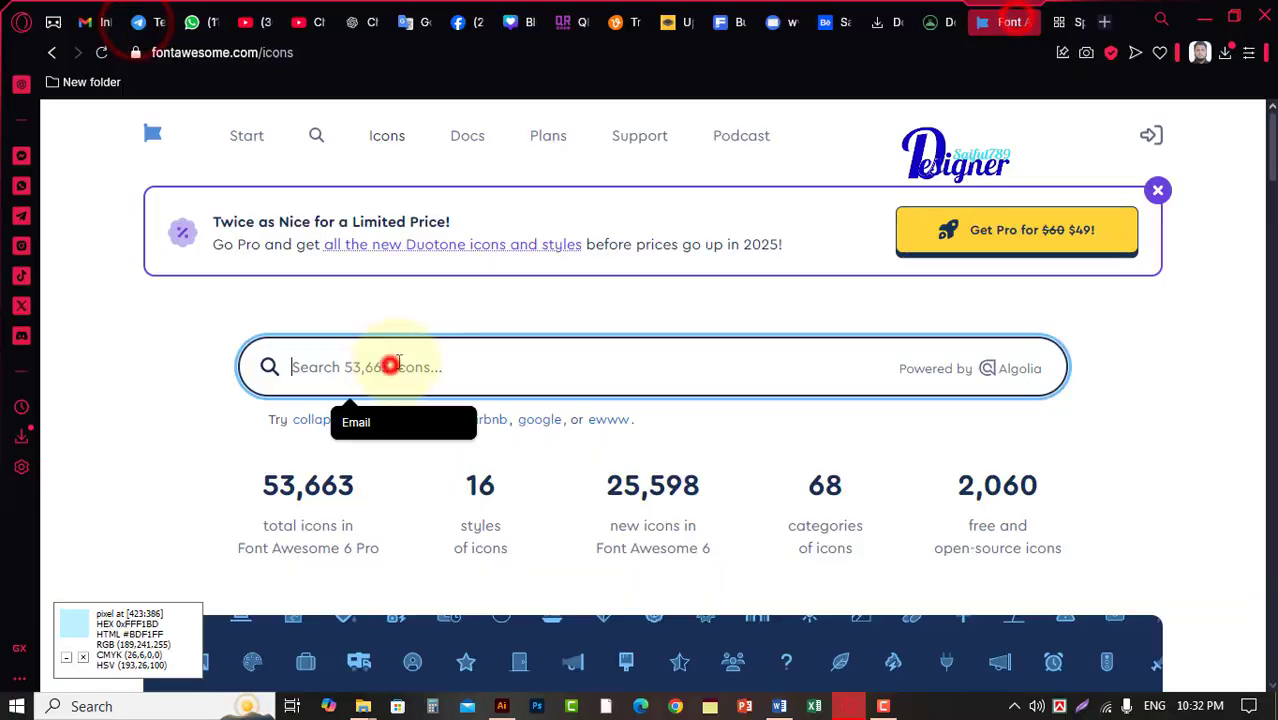
key(Return)
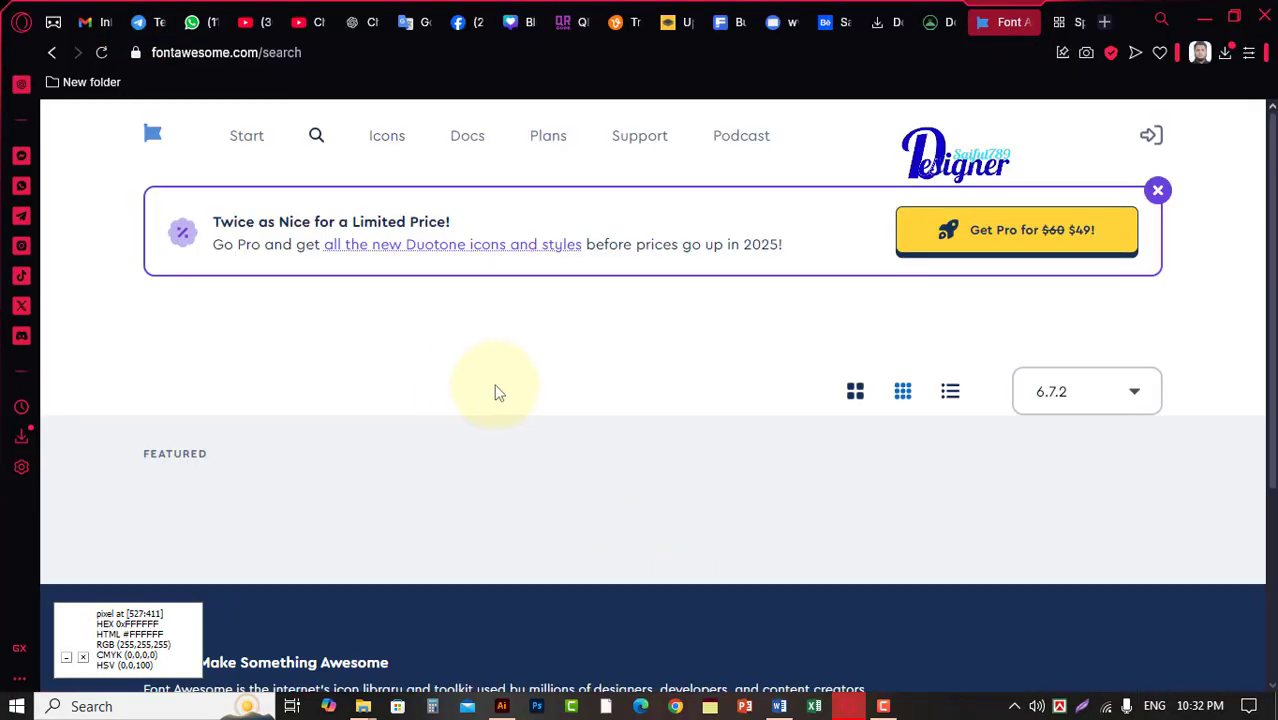
scroll(486, 430, down, 1)
click(484, 366)
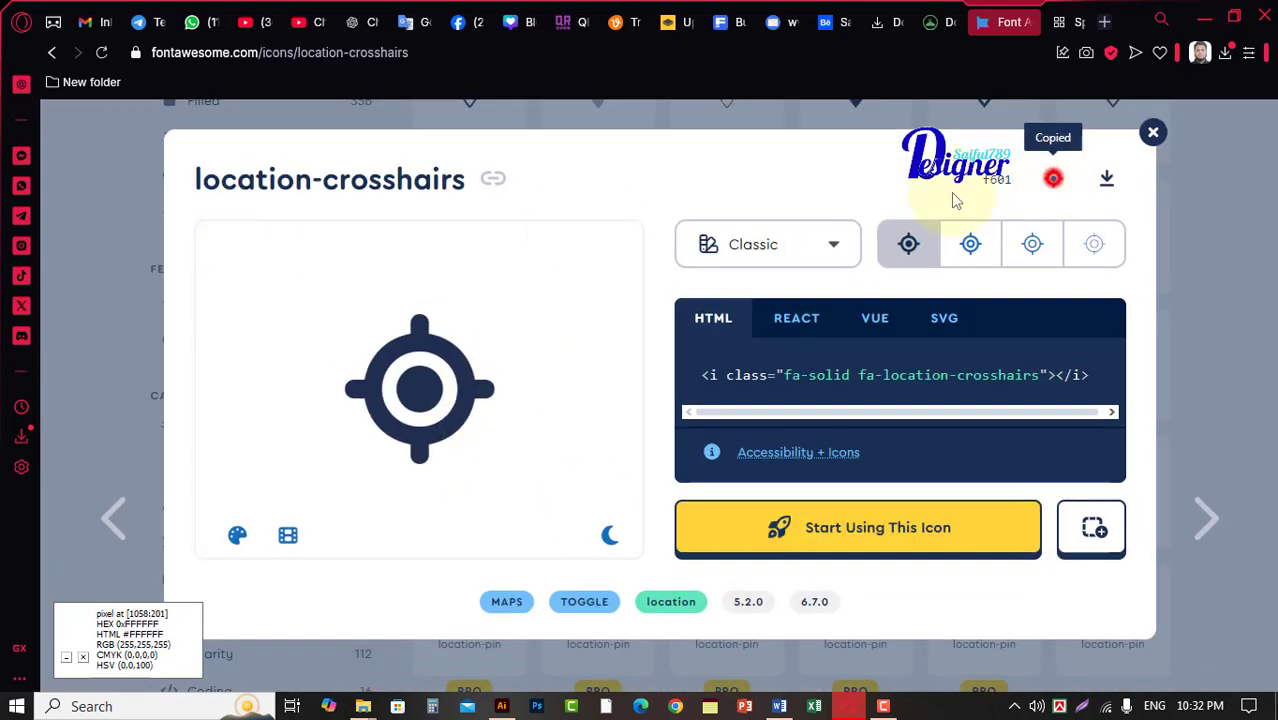
Back in Illustrator, paste the location glyph as a new text object just outside the card's right edge.
click(501, 706)
click(18, 236)
click(781, 242)
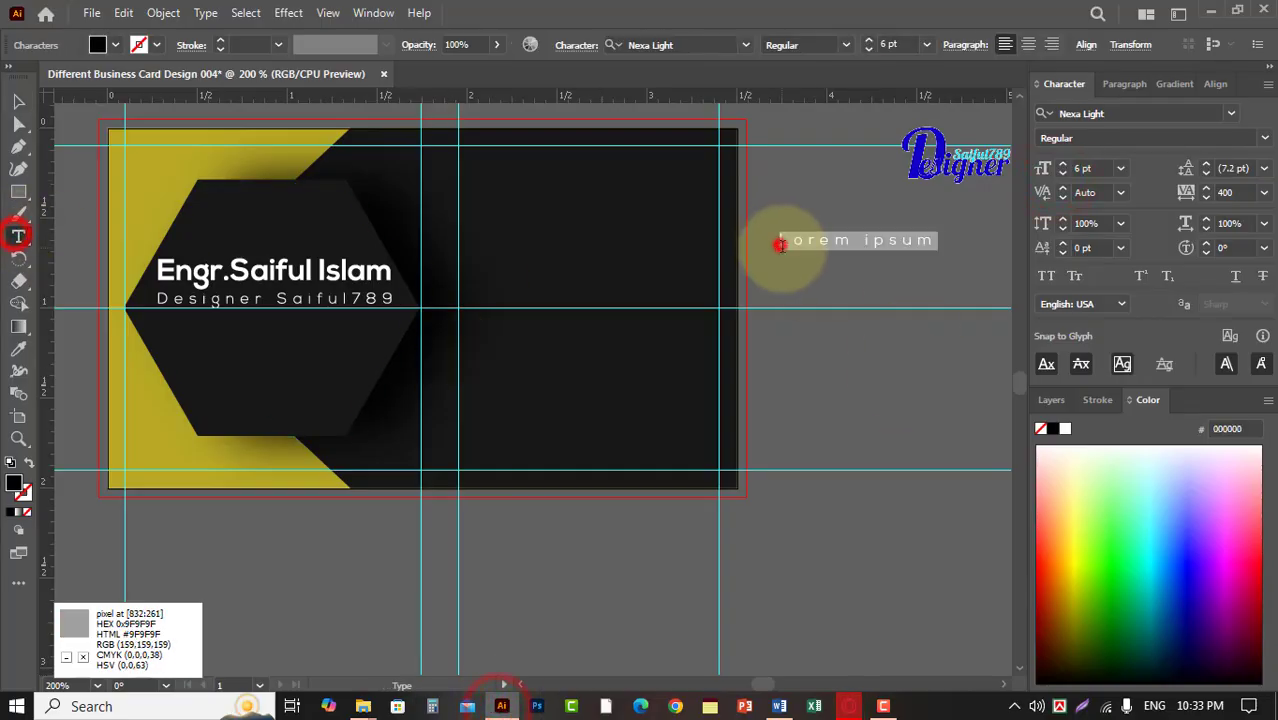
key(Return)
click(680, 44)
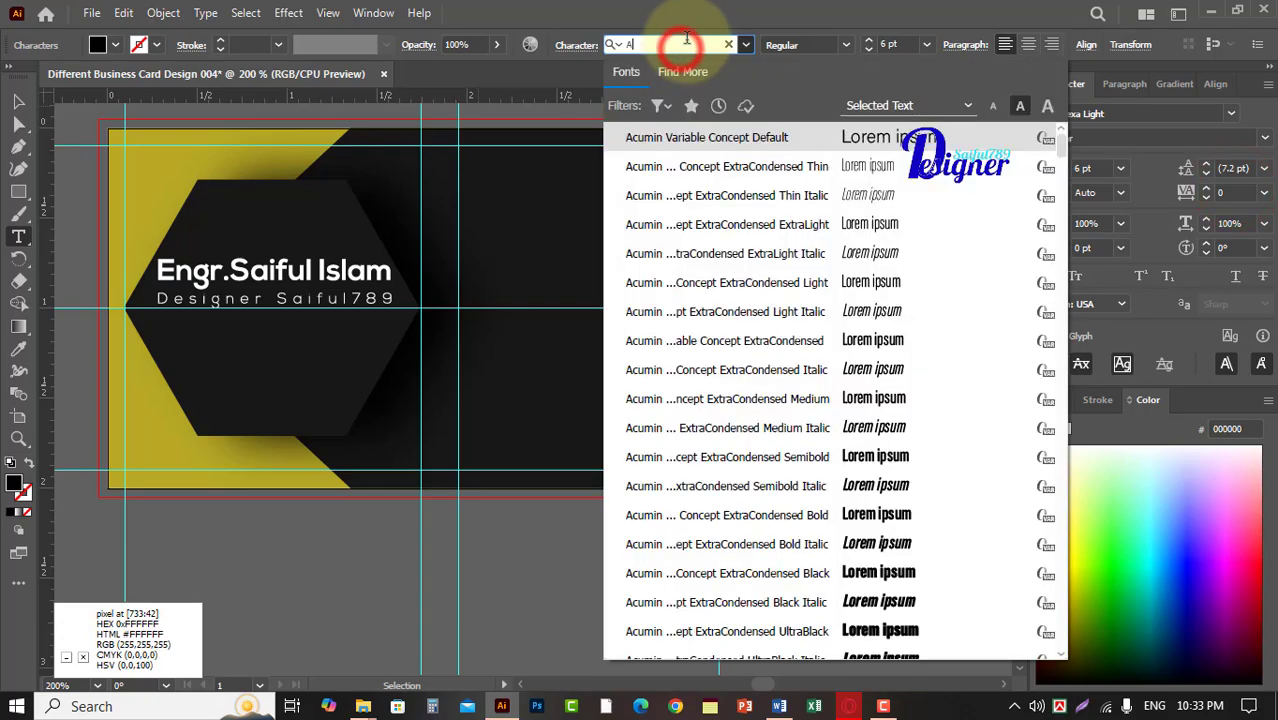
text(Awe)
click(704, 164)
key(ctrl+v)
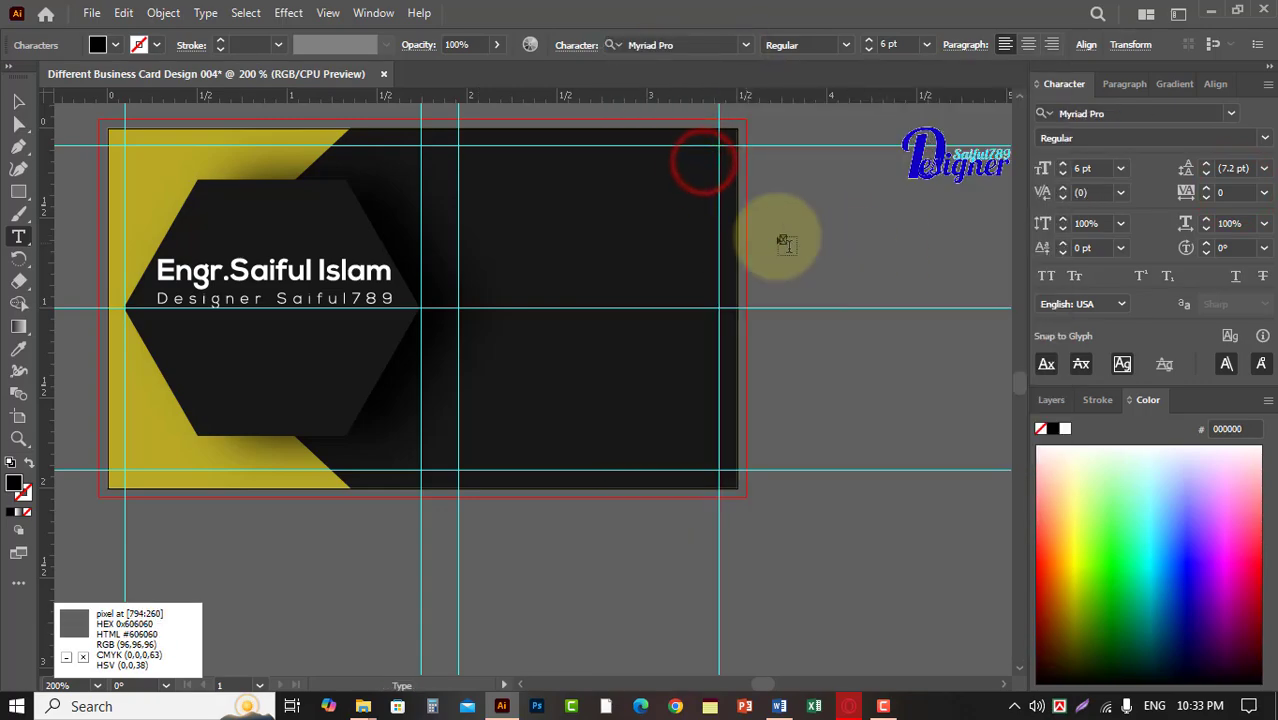
Set the location glyph's font to Font Awesome 6 Free Solid and fill it with white (FFFFFF).
click(18, 102)
click(684, 50)
text(Awe)
click(765, 200)
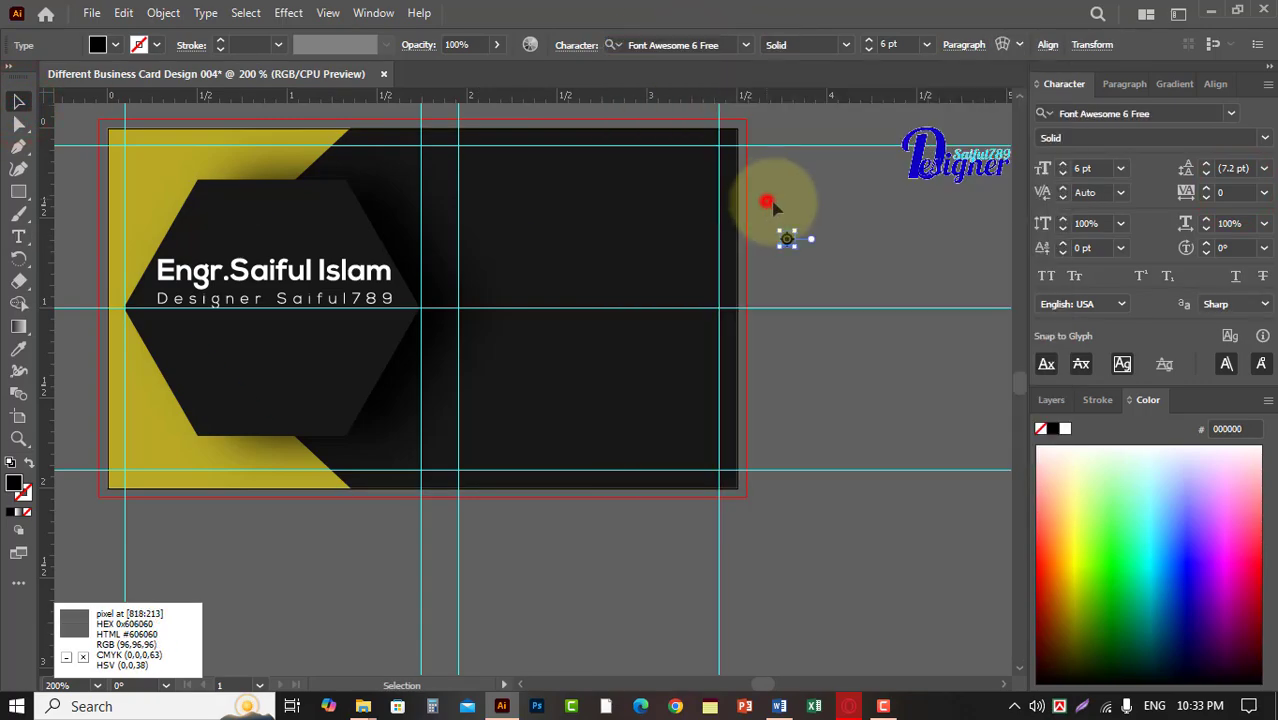
double_click(14, 483)
drag(418, 217, 401, 190)
click(876, 206)
Move the location icon onto the card's dark area, against the vertical guide just right of the hexagon's shadow.
scroll(828, 306, up, 2)
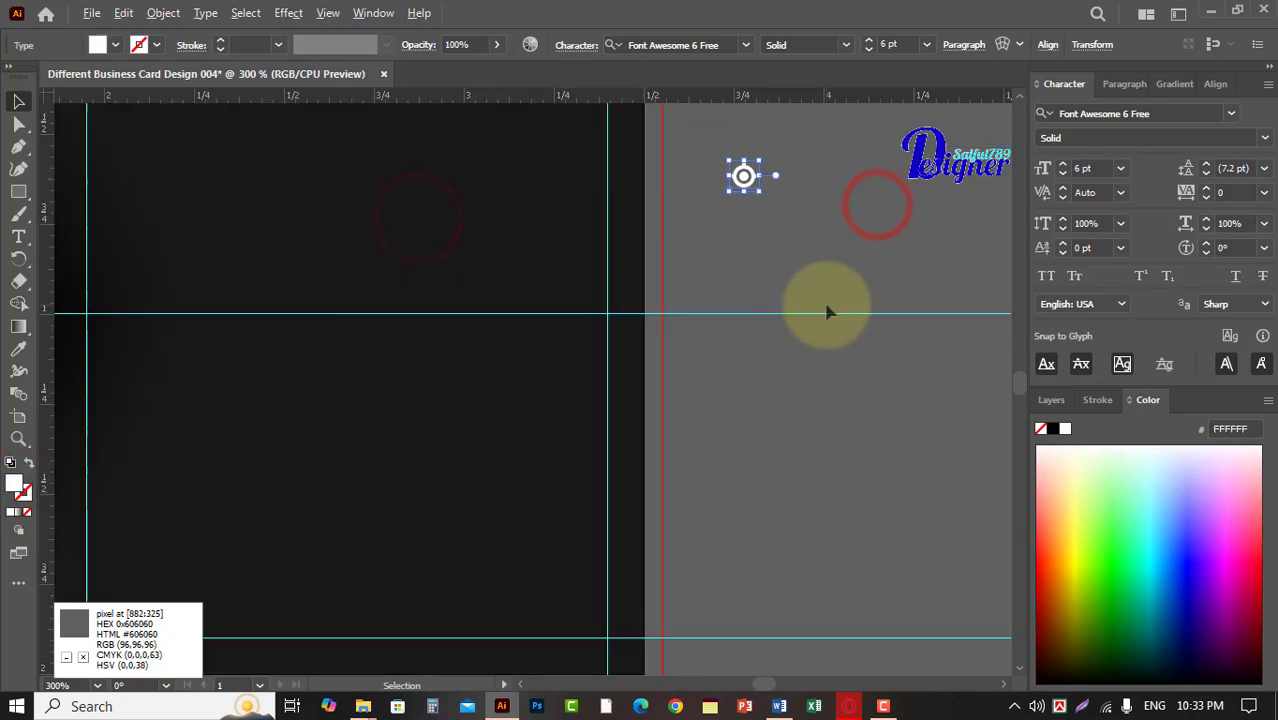
scroll(800, 306, down, 1)
drag(733, 245, 868, 270)
drag(881, 234, 399, 231)
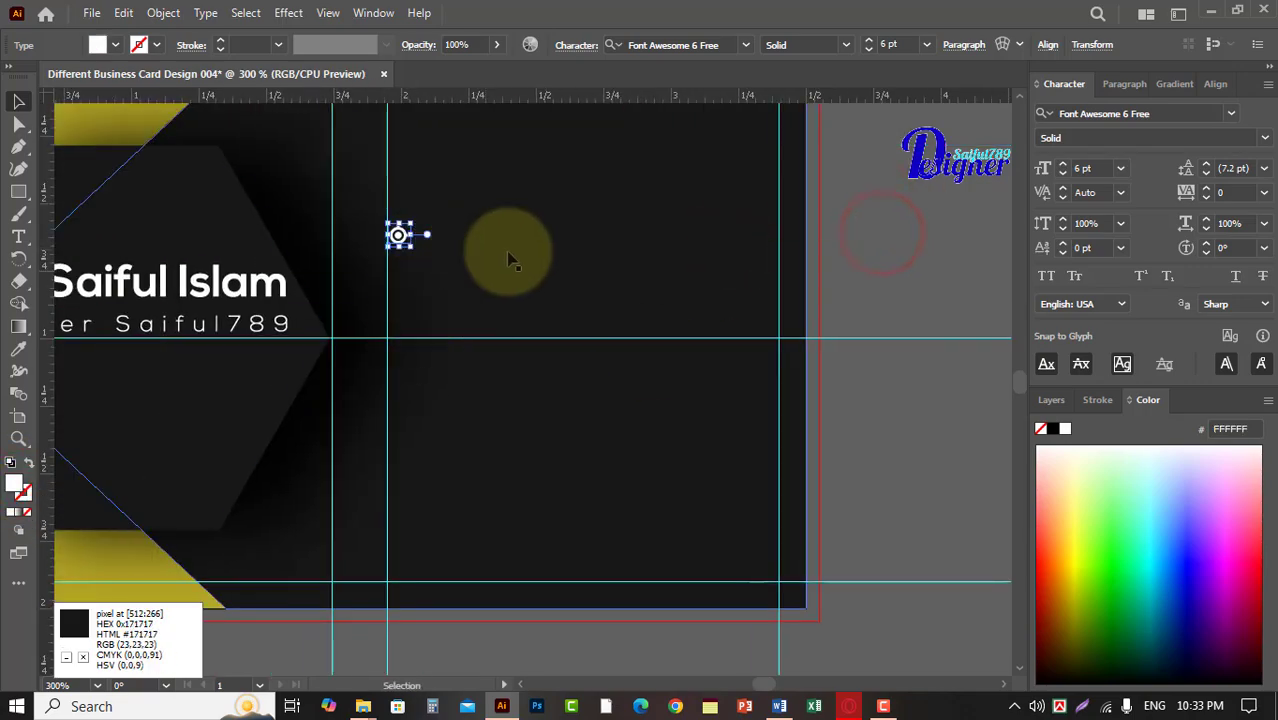
click(891, 231)
Switch to Font Awesome in the browser, close the location icon's details and search for Phone icons.
click(852, 707)
click(1153, 131)
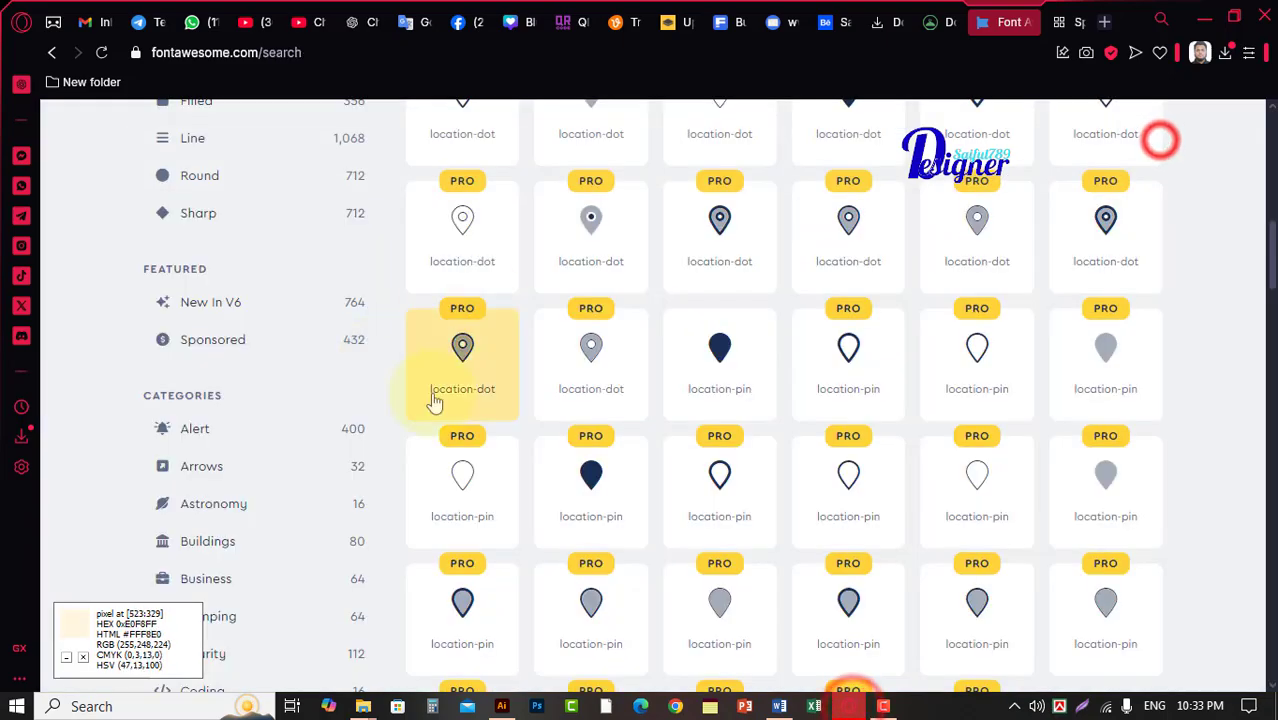
scroll(436, 371, up, 10)
drag(380, 367, 271, 365)
text(Phonee)
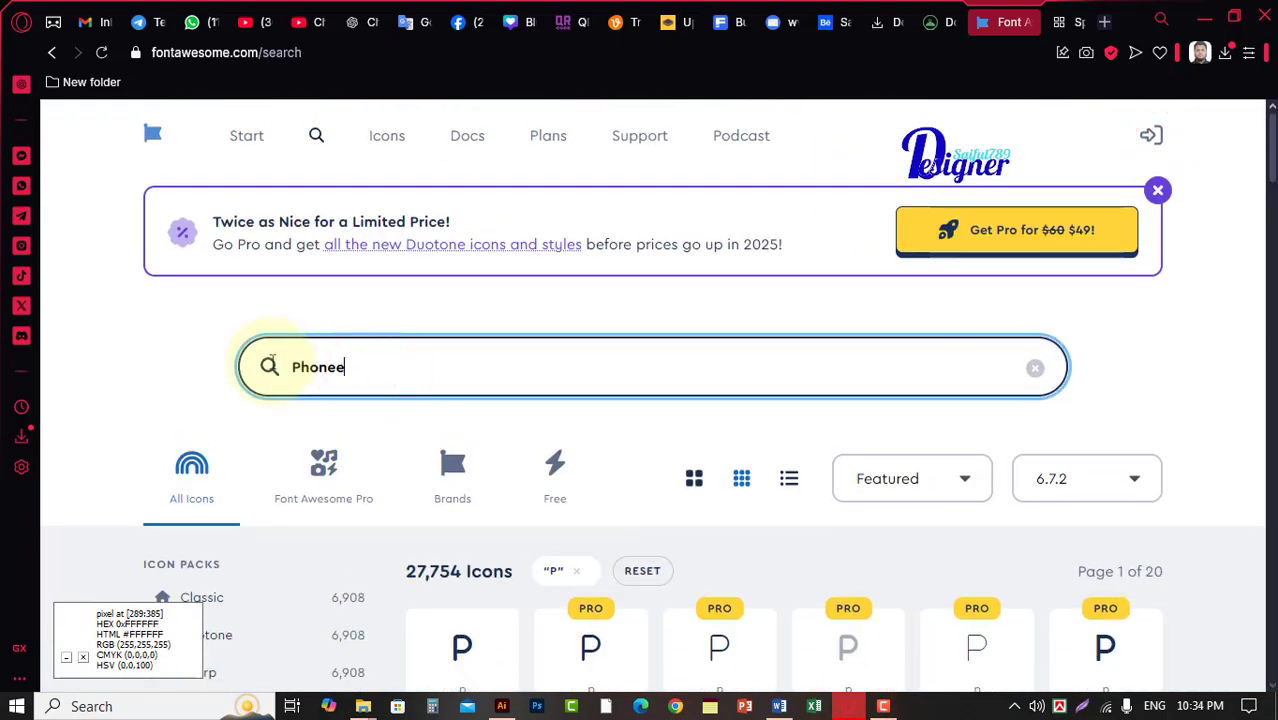
Browse the phone icons, open the classic solid phone icon and copy its glyph.
scroll(448, 578, down, 5)
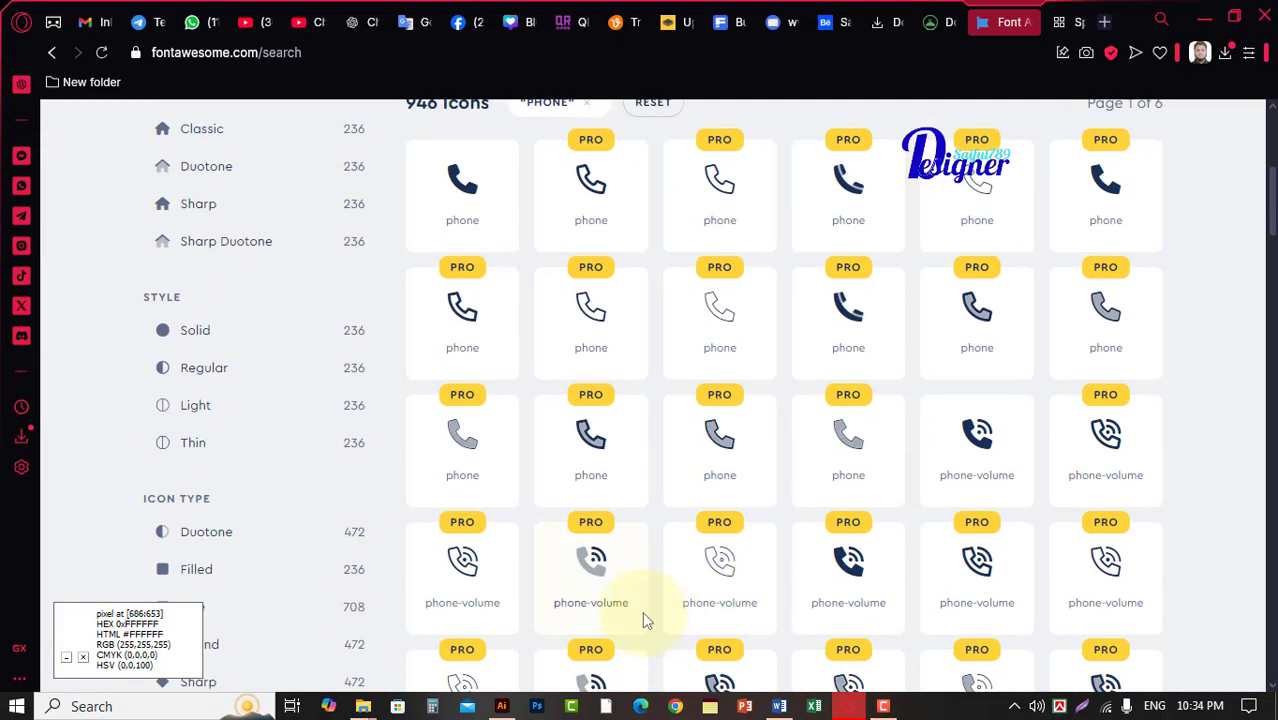
scroll(642, 611, down, 8)
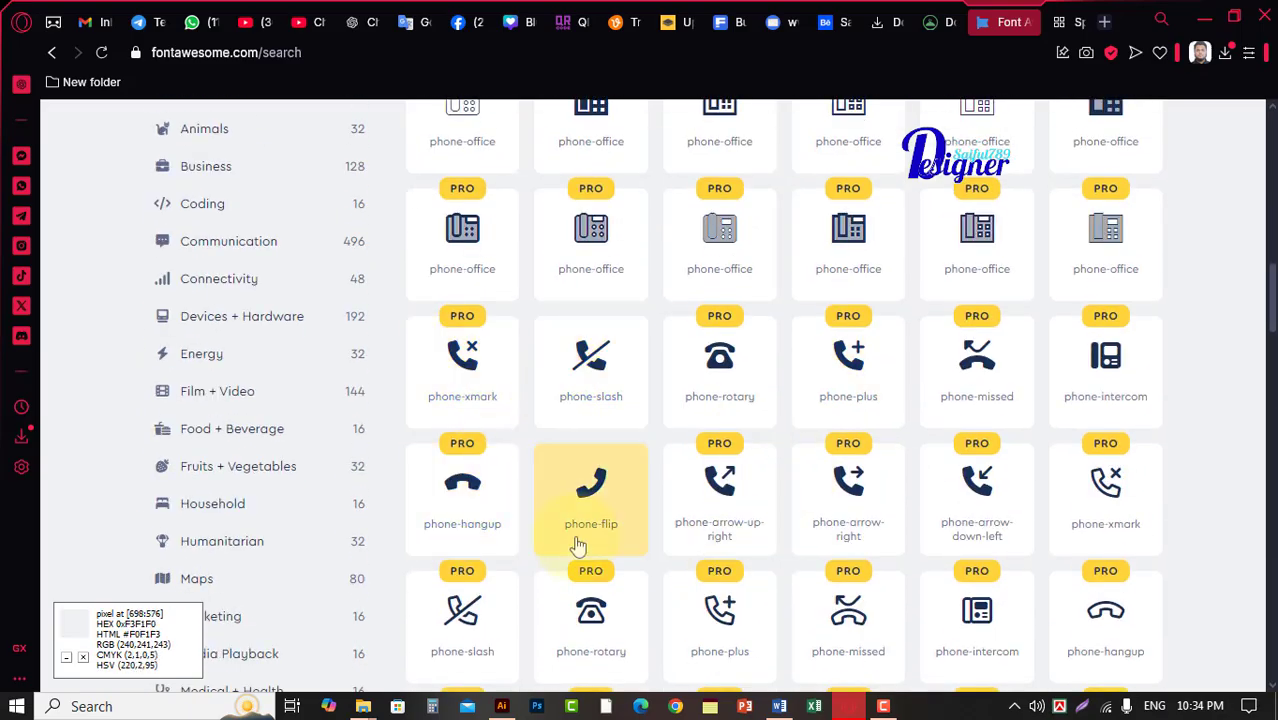
scroll(566, 549, down, 11)
scroll(556, 550, up, 12)
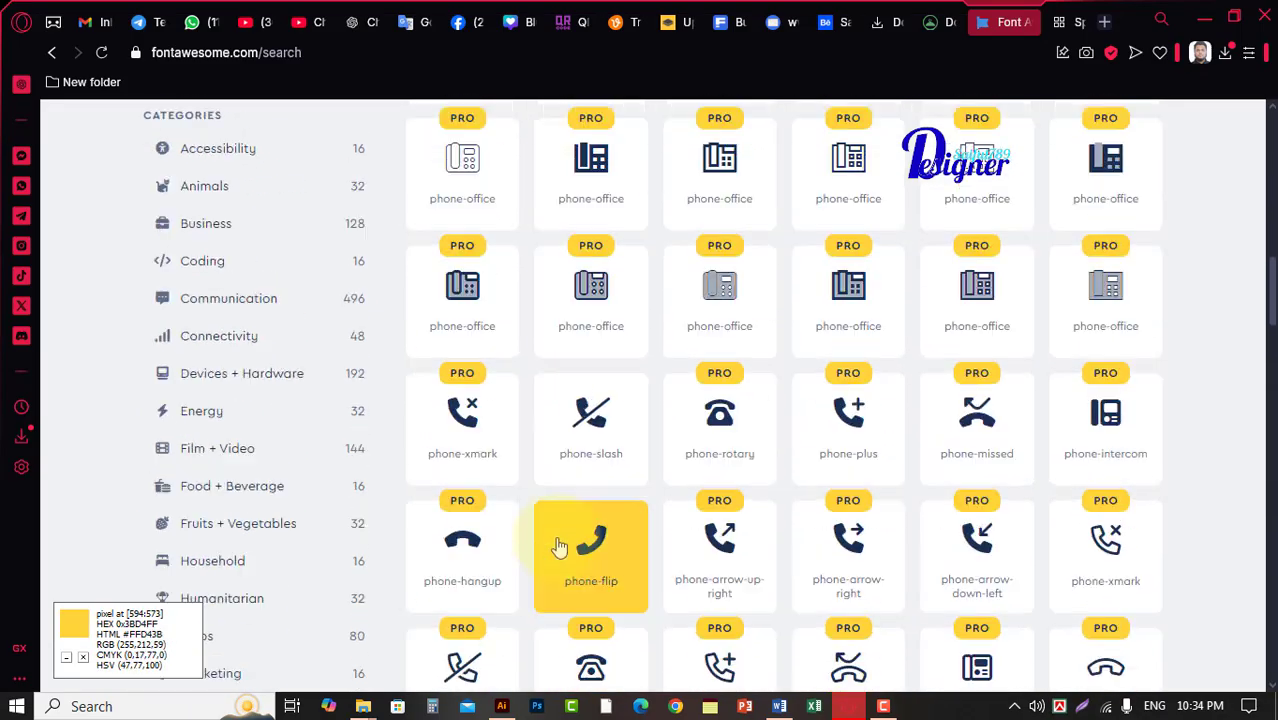
scroll(560, 540, up, 10)
right_click(487, 370)
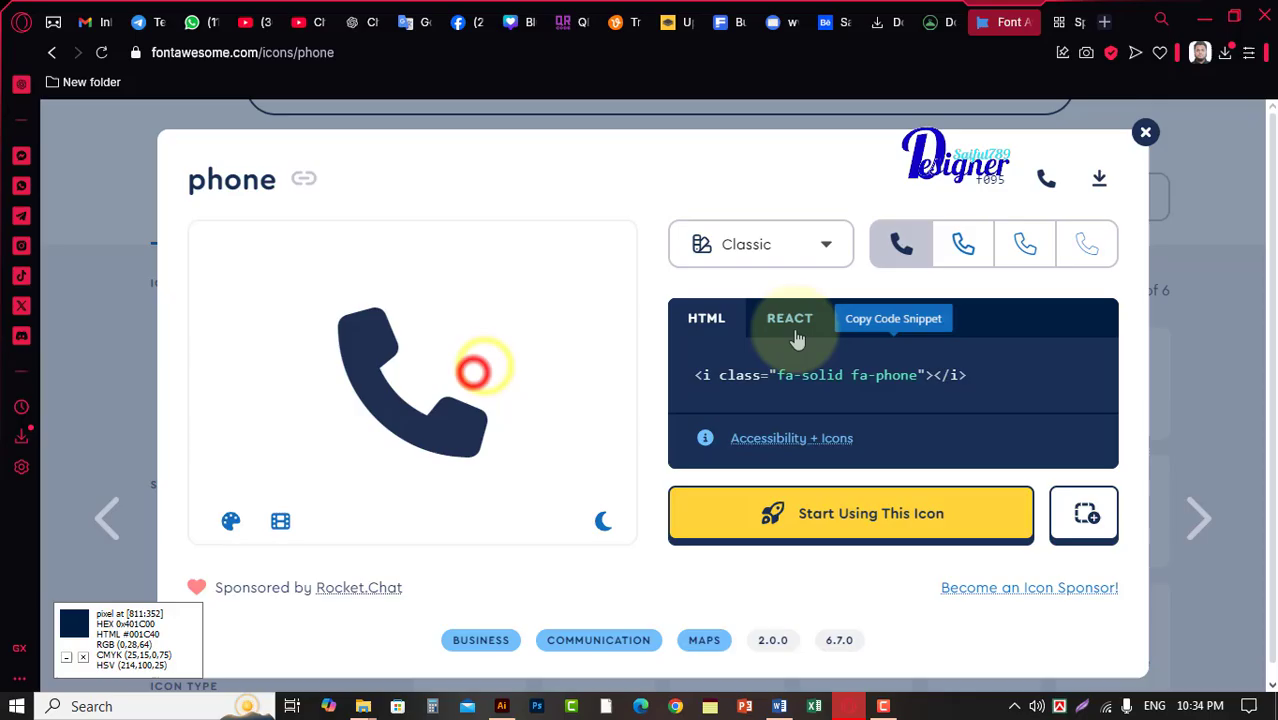
click(1046, 178)
Back in Illustrator, add the phone glyph as text in Font Awesome 6 Free Solid and place it below the location icon.
click(502, 706)
click(843, 253)
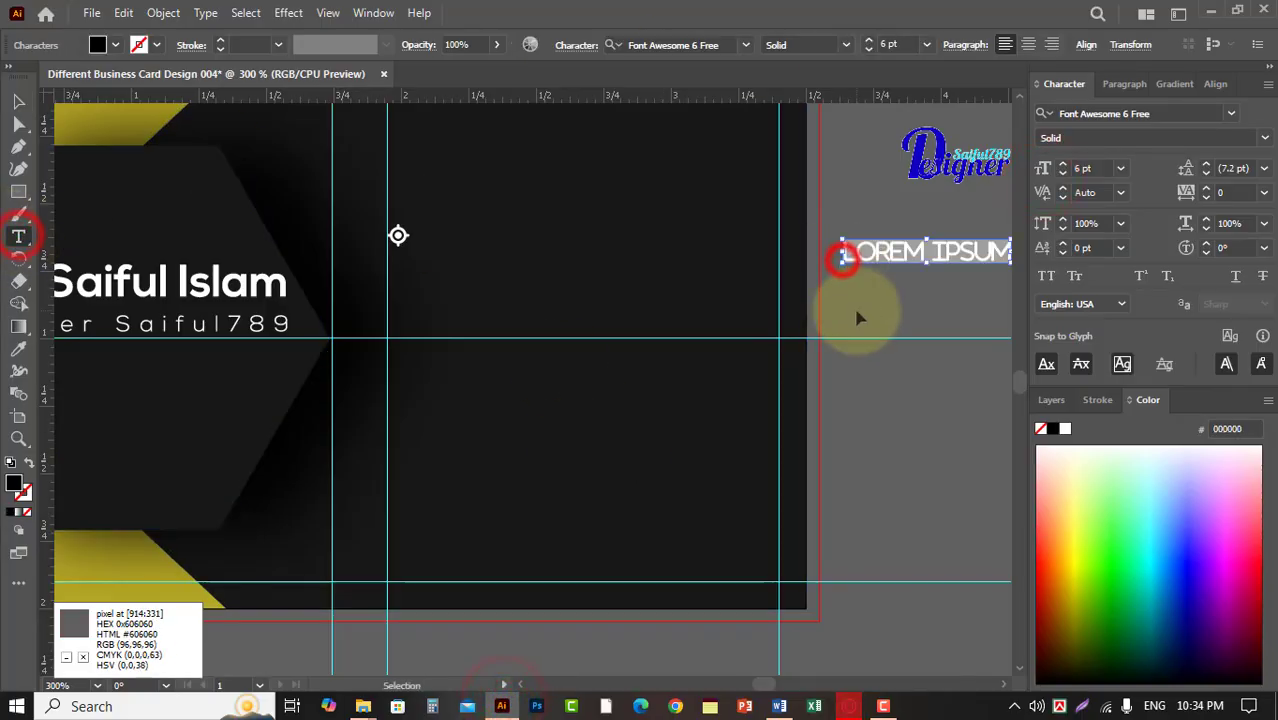
click(16, 100)
drag(851, 252, 403, 291)
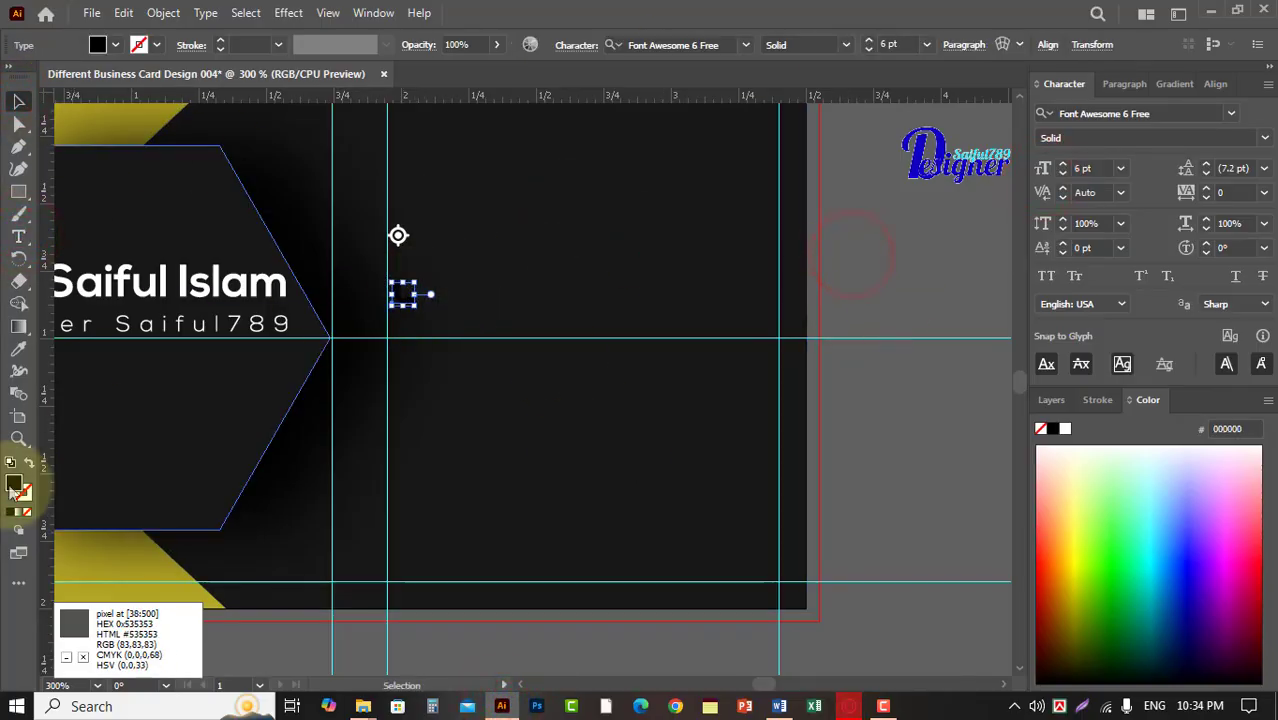
Fill the phone icon with near-white FCFCFC.
double_click(14, 485)
click(876, 205)
click(877, 264)
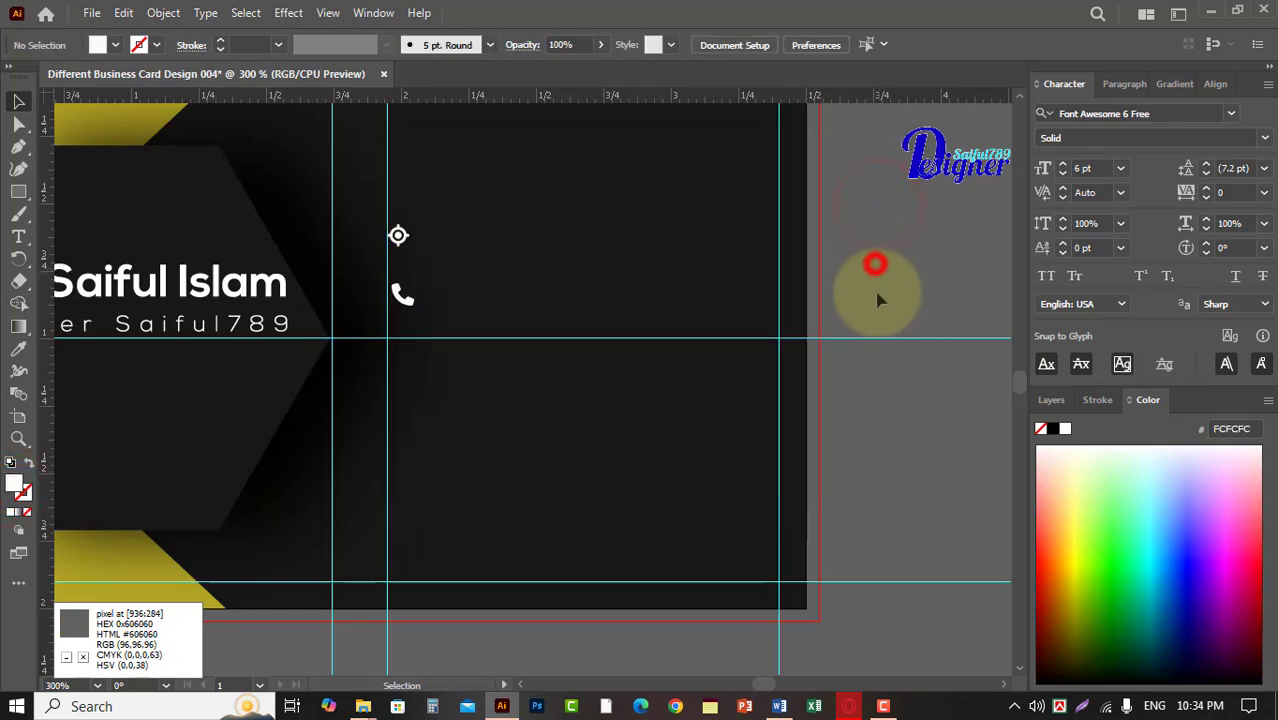
Add a vertical guide at the location icon's right edge and line the phone icon up within the two guides.
click(403, 298)
mouse_move(399, 239)
mouse_down()
mouse_move(406, 274)
mouse_move(400, 239)
mouse_up()
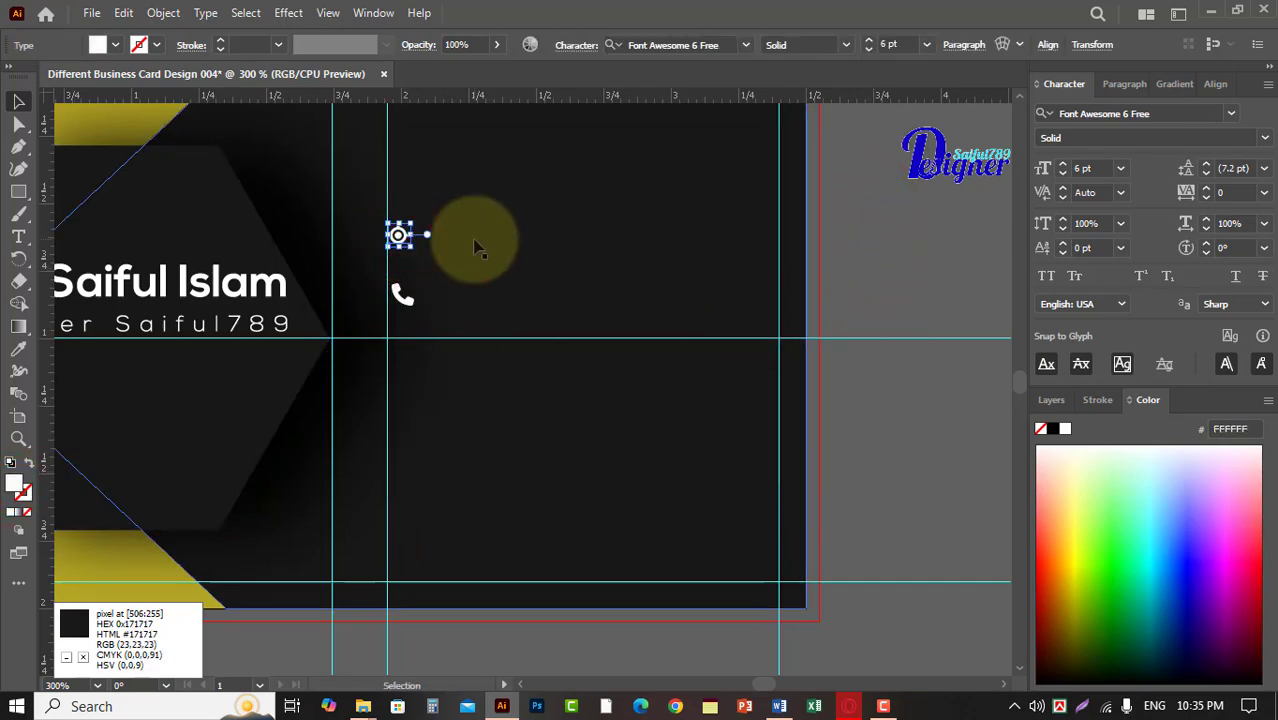
drag(48, 175, 284, 210)
drag(398, 234, 398, 234)
click(883, 237)
drag(403, 295, 403, 297)
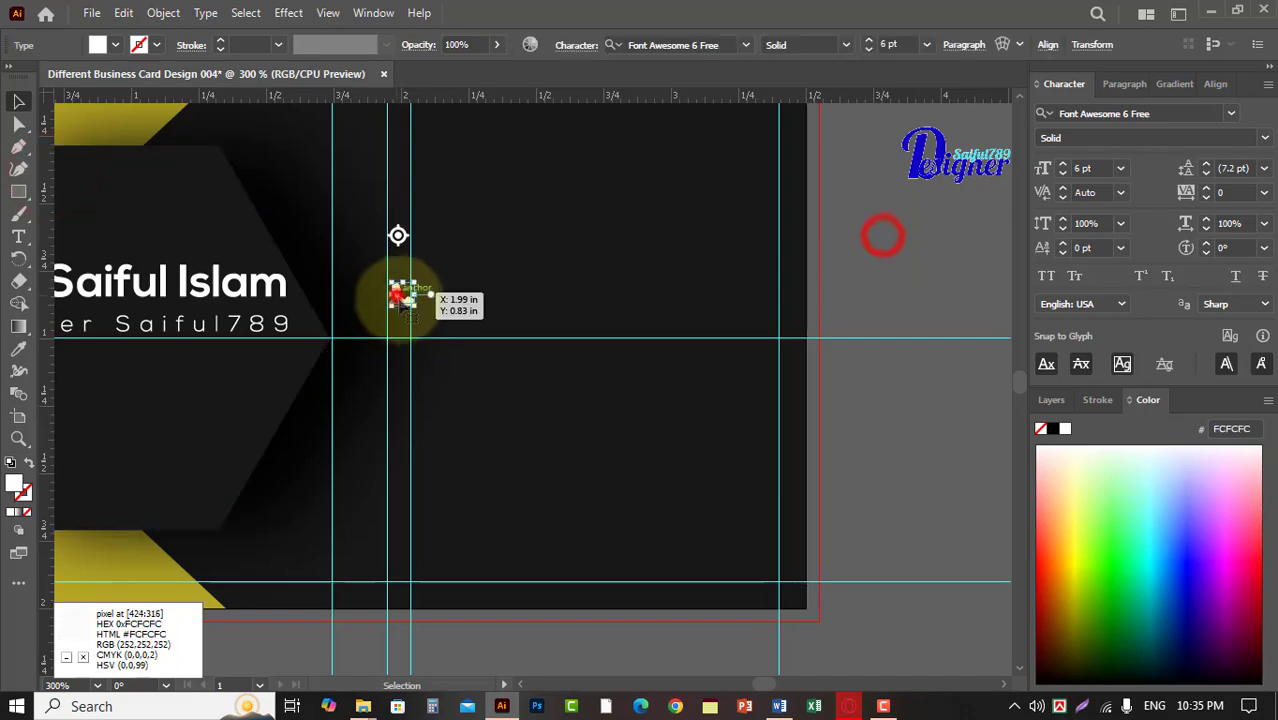
click(899, 296)
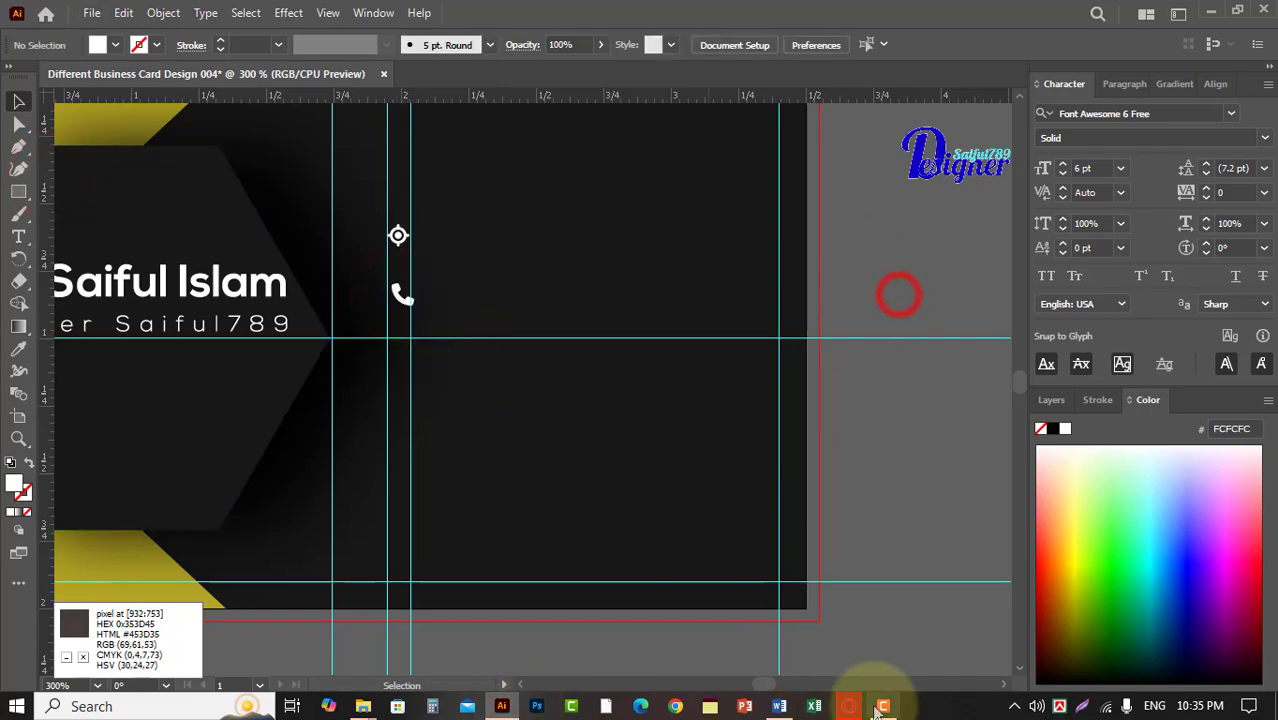
Switch to Font Awesome in the browser, search for Email and copy the envelope icon's glyph.
click(850, 706)
click(1010, 24)
click(371, 176)
drag(361, 180, 252, 181)
text(Email)
scroll(500, 440, down, 2)
click(619, 489)
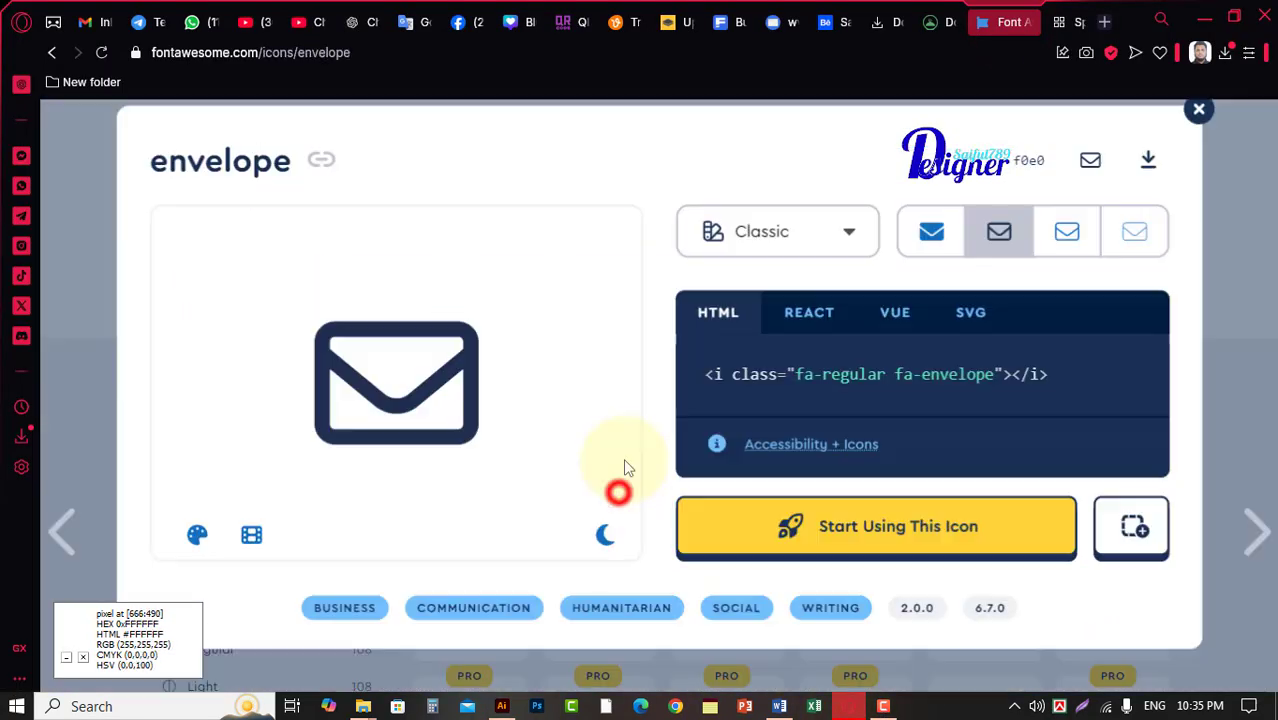
click(1055, 182)
Back in Illustrator, paste the envelope glyph as a text object outside the card's right edge.
click(501, 706)
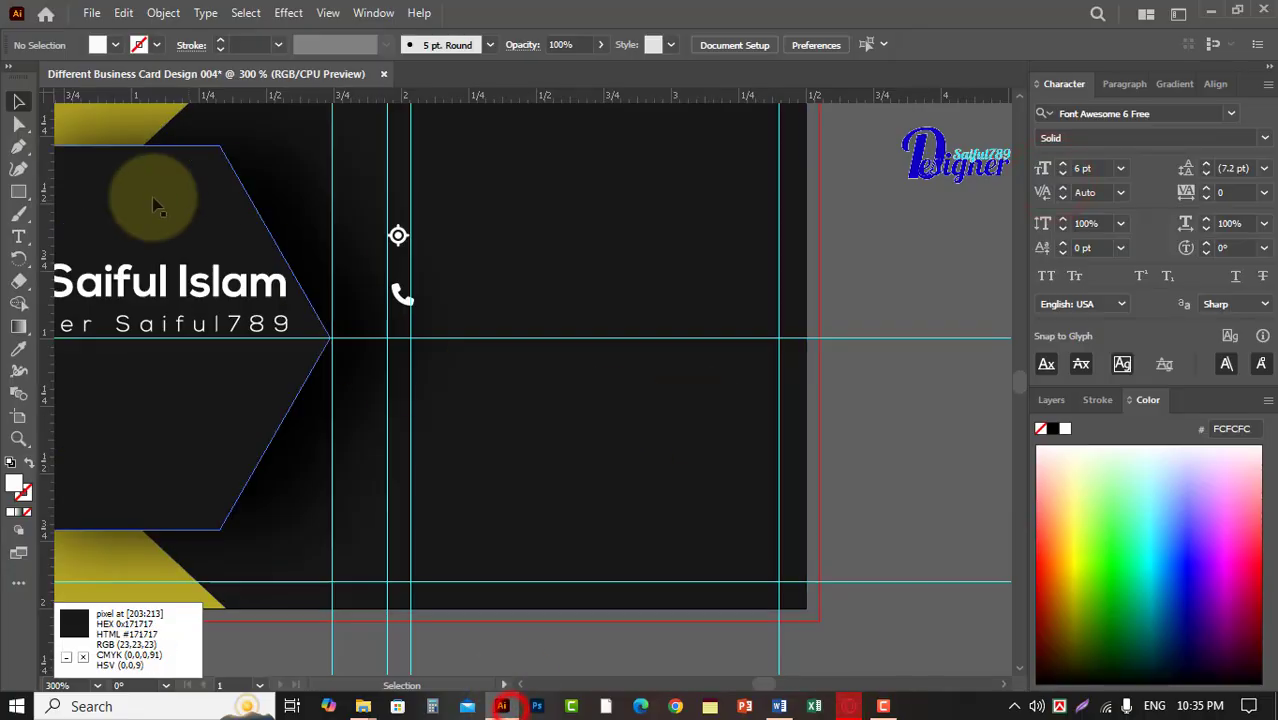
click(19, 240)
click(850, 265)
key(ctrl+v)
Fill the envelope icon with white (FFFFFF) and place it below the phone icon, between the two vertical guides.
click(19, 101)
double_click(14, 483)
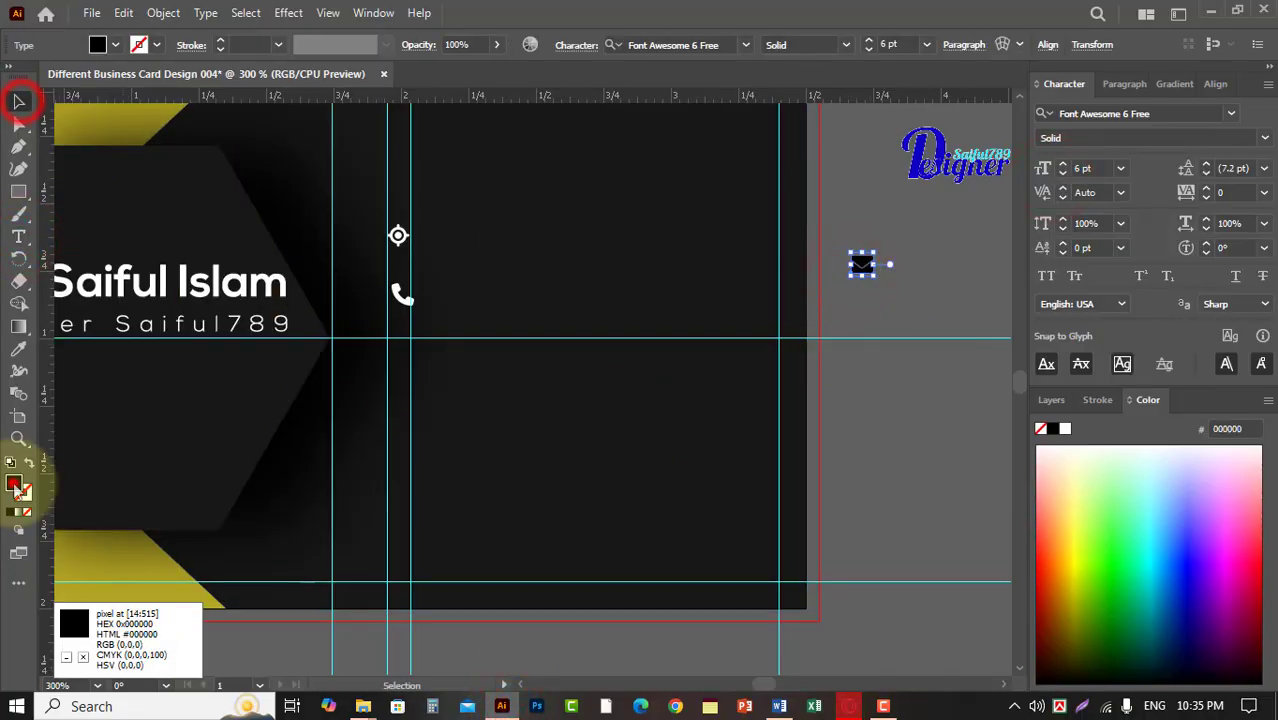
click(850, 212)
drag(855, 264, 399, 358)
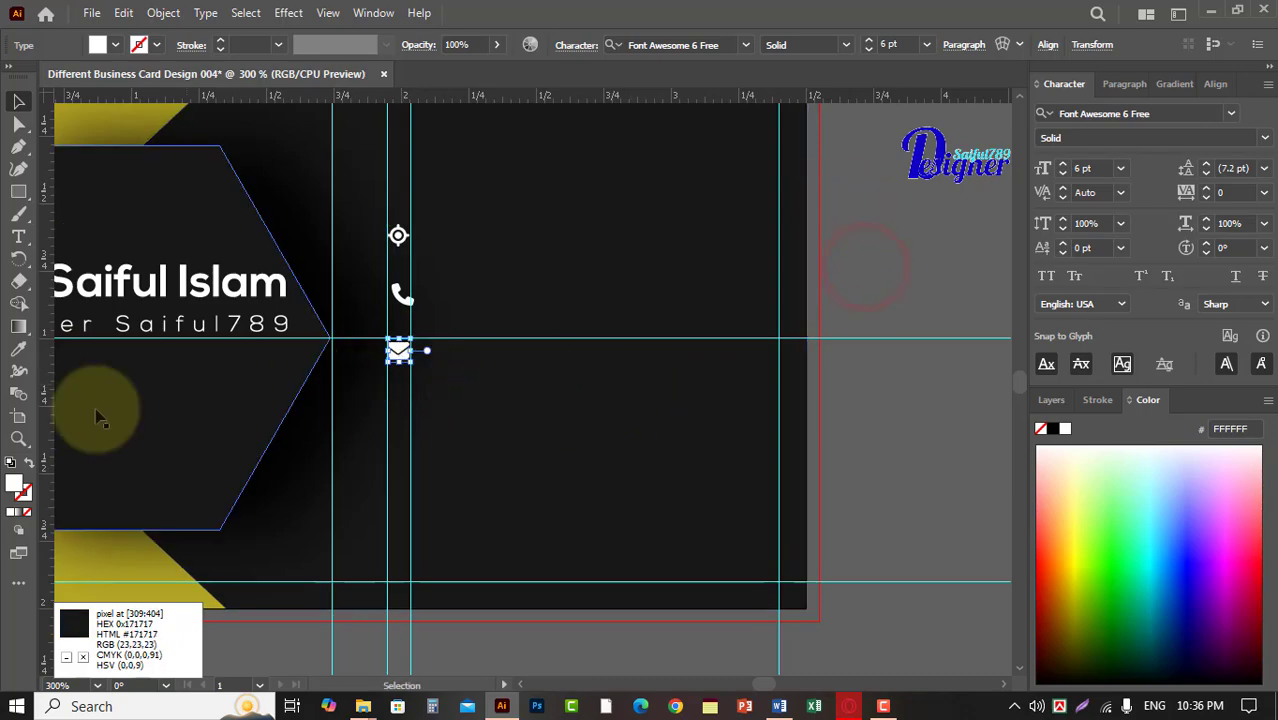
Switch to Font Awesome in the browser and search the icon library for Website.
click(849, 706)
click(1152, 133)
click(350, 173)
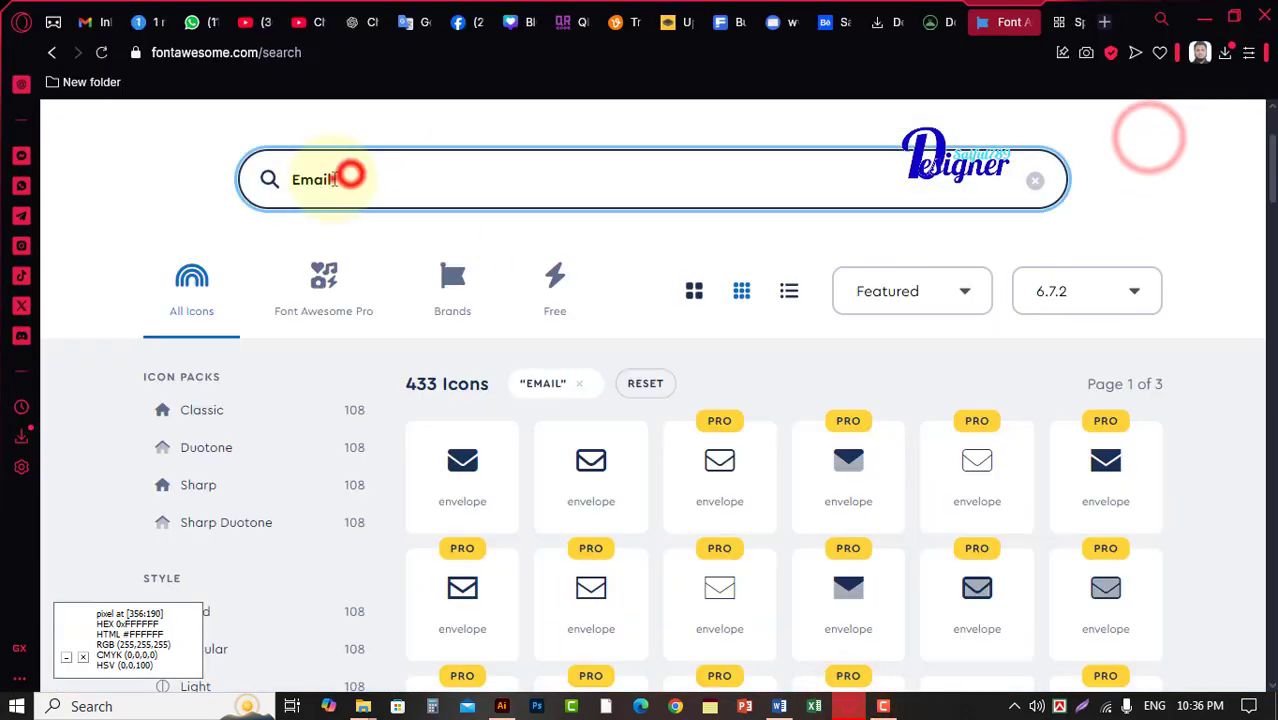
drag(334, 178, 270, 183)
text(e)
key(BackSpace)
text(Web site)
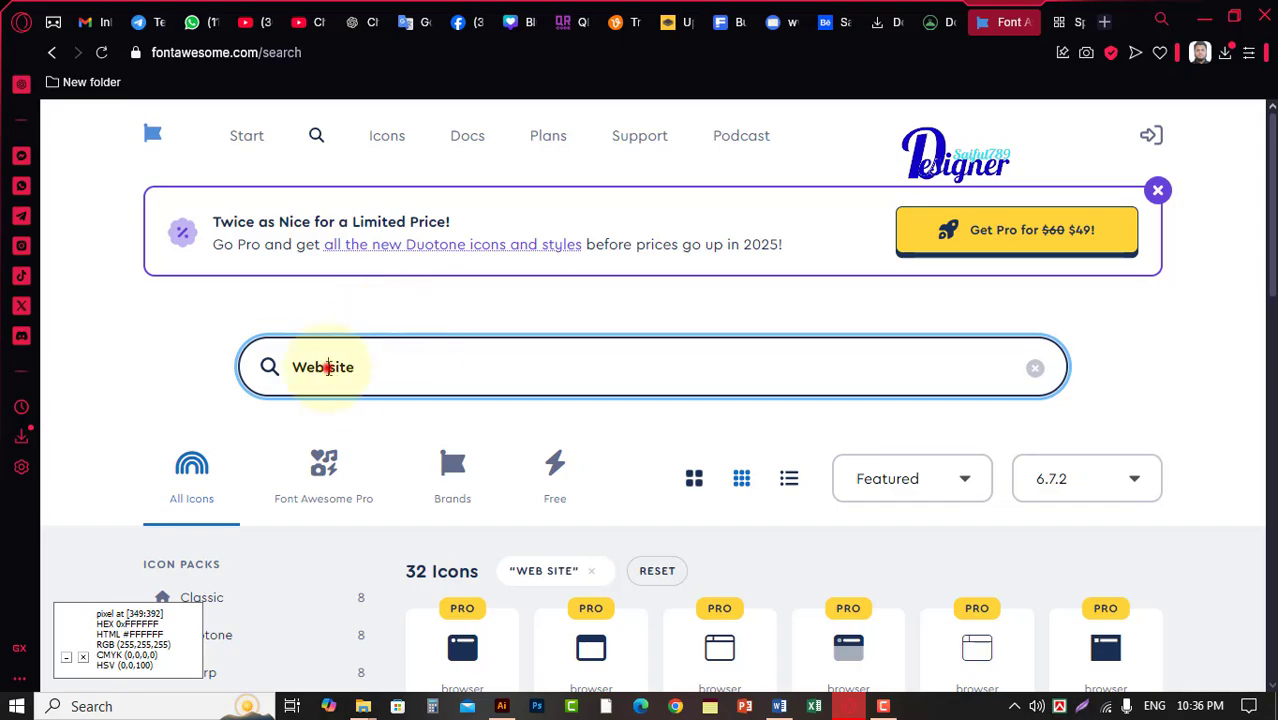
scroll(328, 368, down, 7)
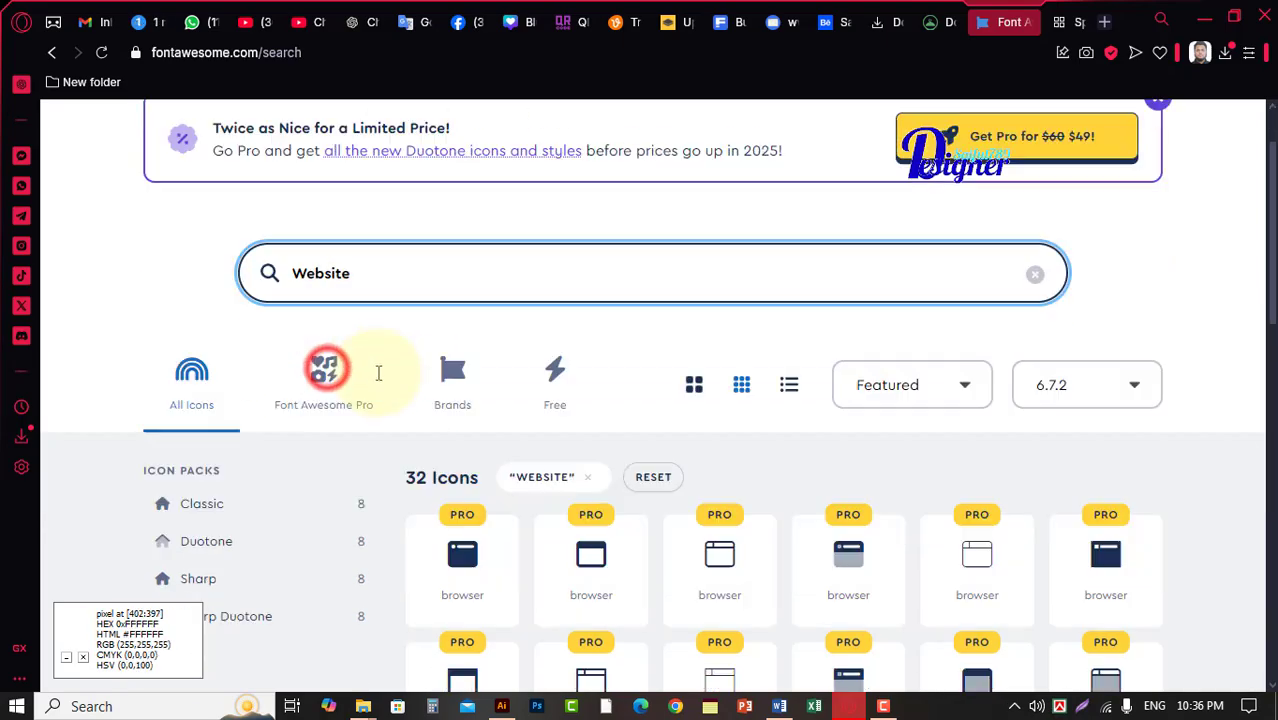
Search the icon library for Link and copy the first link icon's glyph.
scroll(743, 328, up, 8)
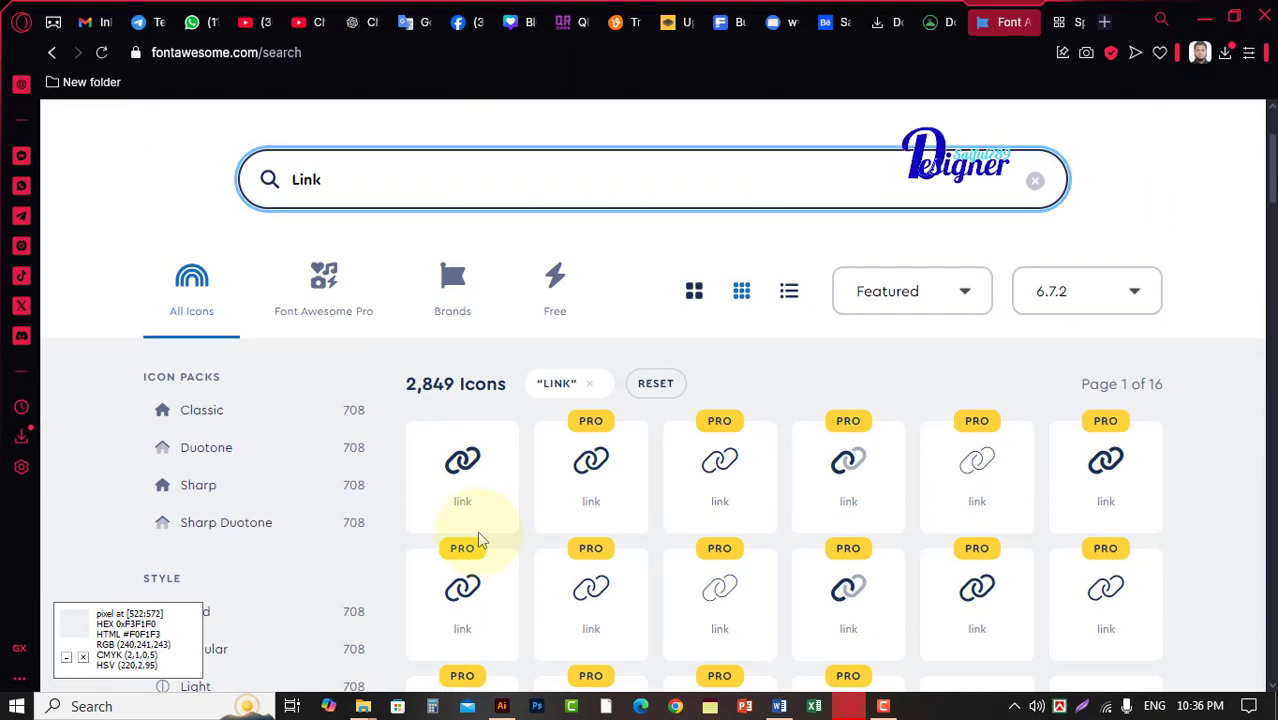
click(474, 482)
click(1055, 176)
Back in Illustrator, paste the link glyph as a text object outside the card's right edge.
key(alt+Tab)
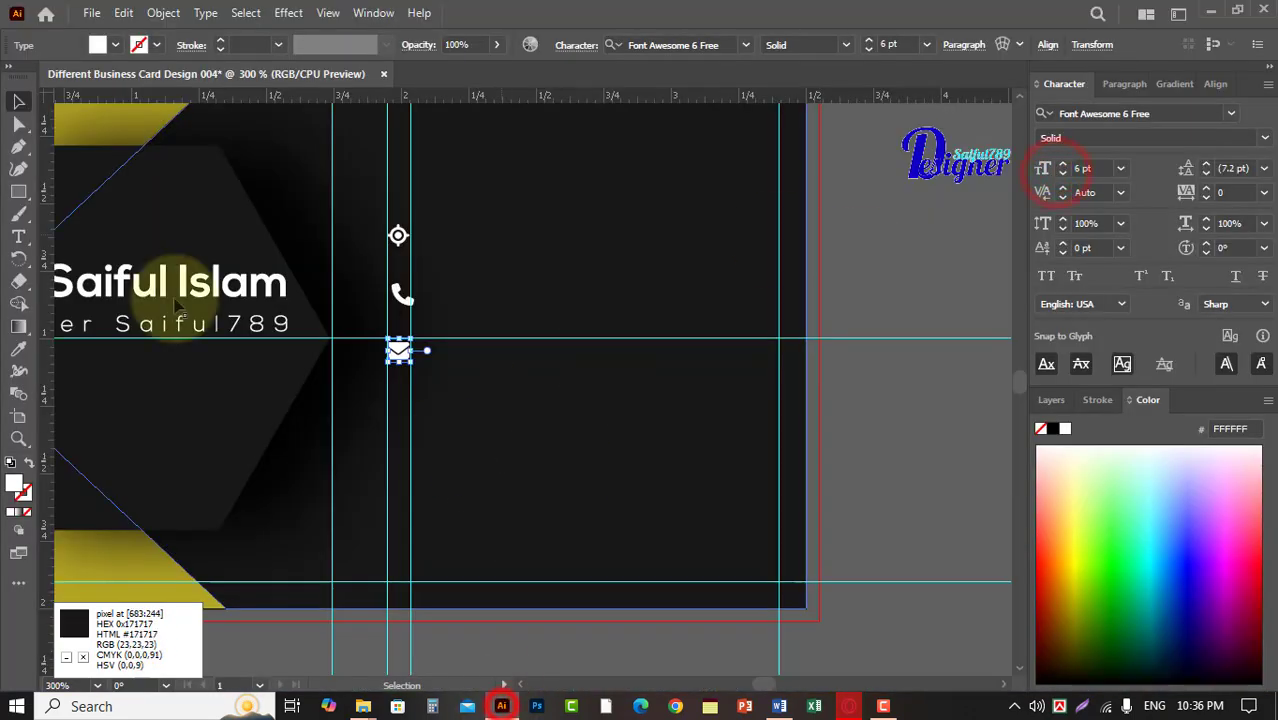
click(18, 236)
click(864, 242)
key(ctrl+v)
click(20, 98)
Fill the link icon with FCFCFC and fit it below the envelope icon, between the two vertical guides.
double_click(18, 485)
drag(553, 257, 387, 203)
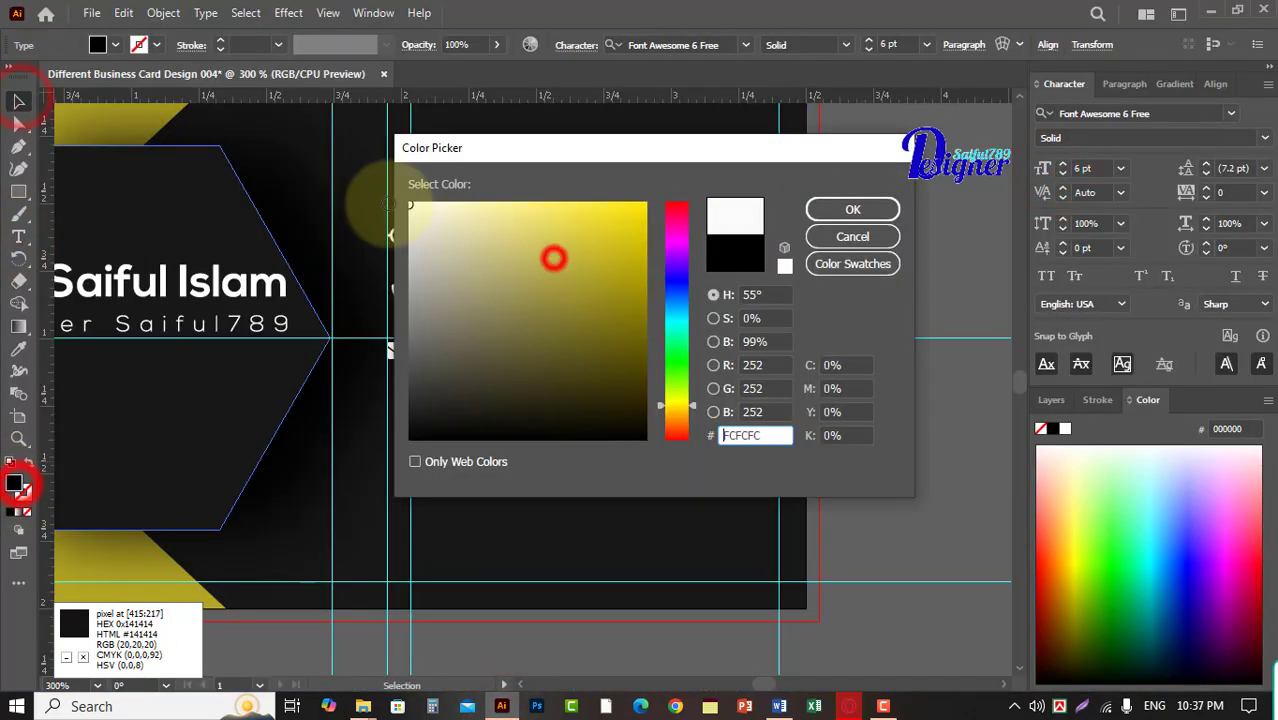
click(839, 209)
drag(873, 236, 398, 407)
scroll(486, 464, up, 1)
scroll(489, 474, up, 1)
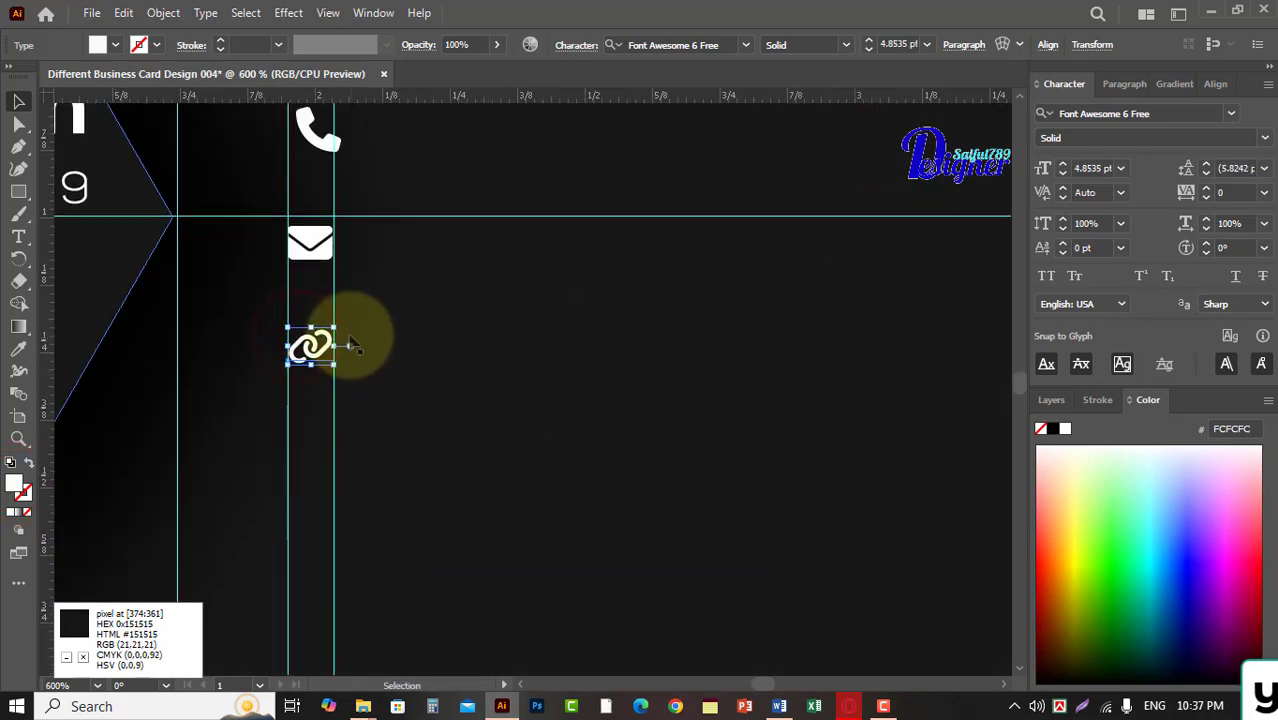
Shift the phone icon about 0.01 in to the left so it sits between the two vertical guides.
click(308, 240)
scroll(394, 383, up, 3)
click(318, 338)
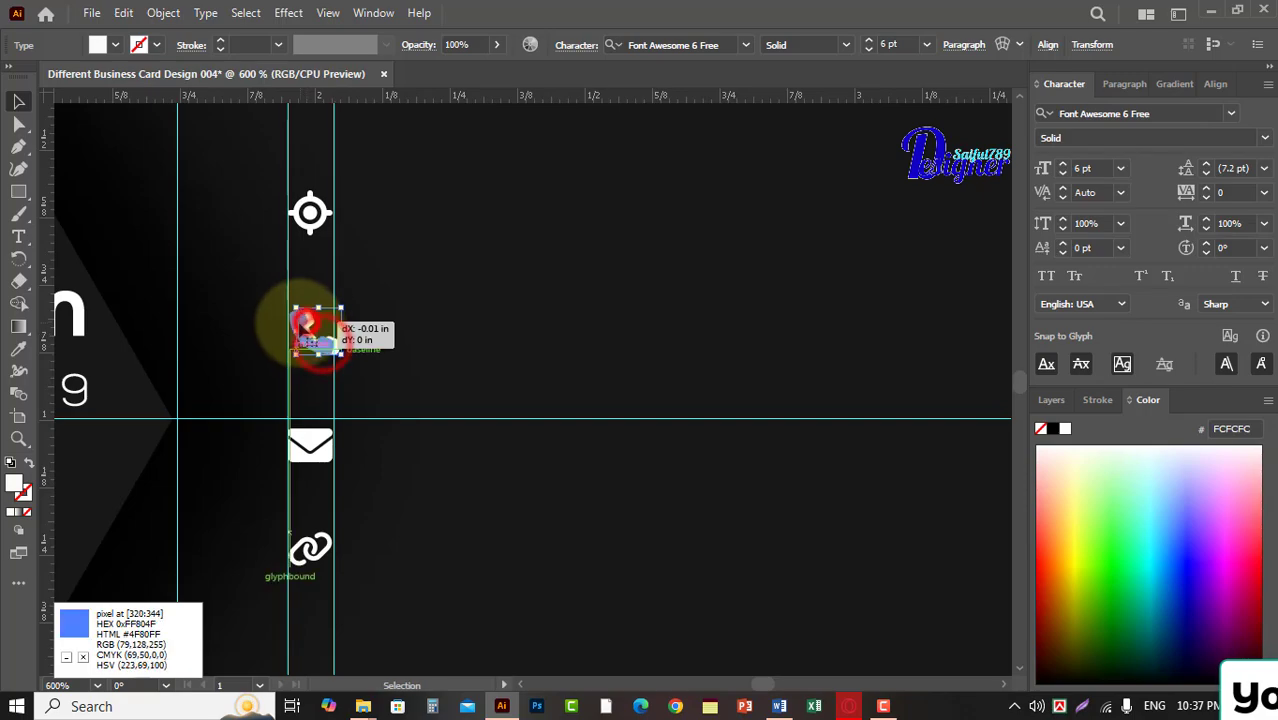
drag(300, 327, 300, 326)
scroll(318, 285, up, 3)
Select the location, phone, envelope and link icons and distribute them evenly by their vertical centers.
click(321, 281)
scroll(317, 262, down, 2)
shift+click(323, 368)
shift+click(316, 468)
shift+click(318, 563)
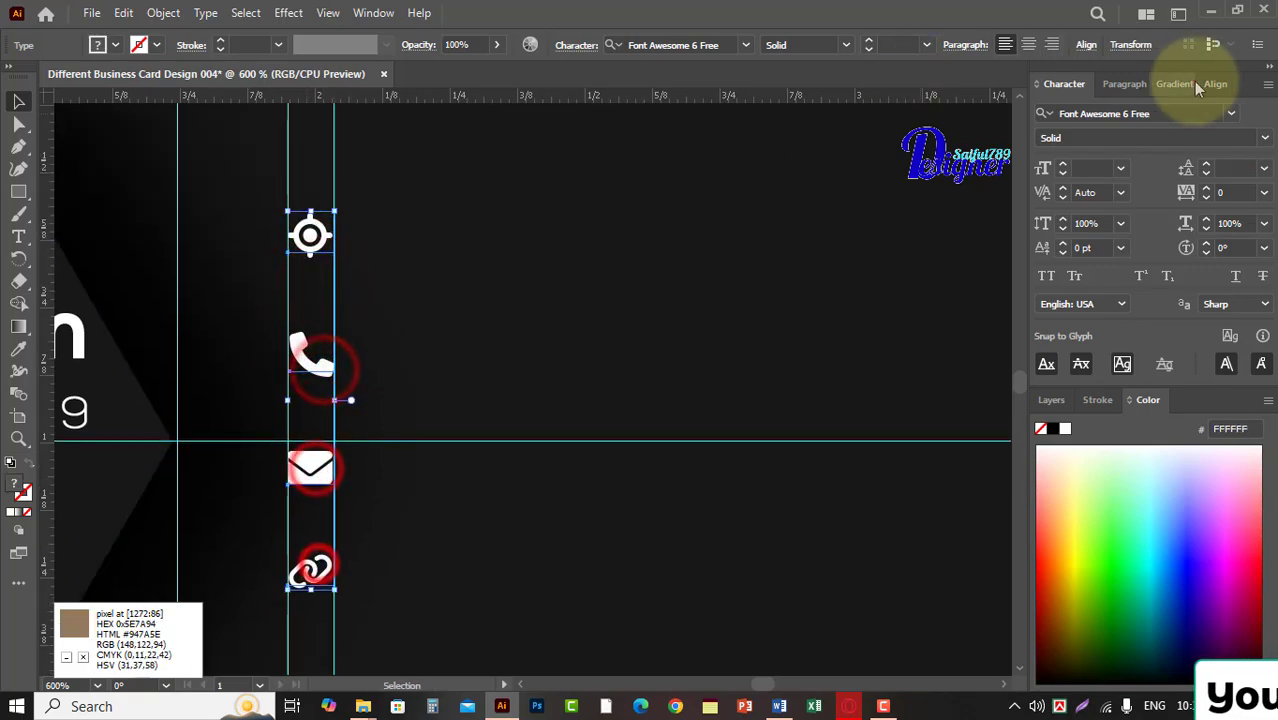
click(1208, 85)
click(1083, 191)
scroll(575, 295, down, 2)
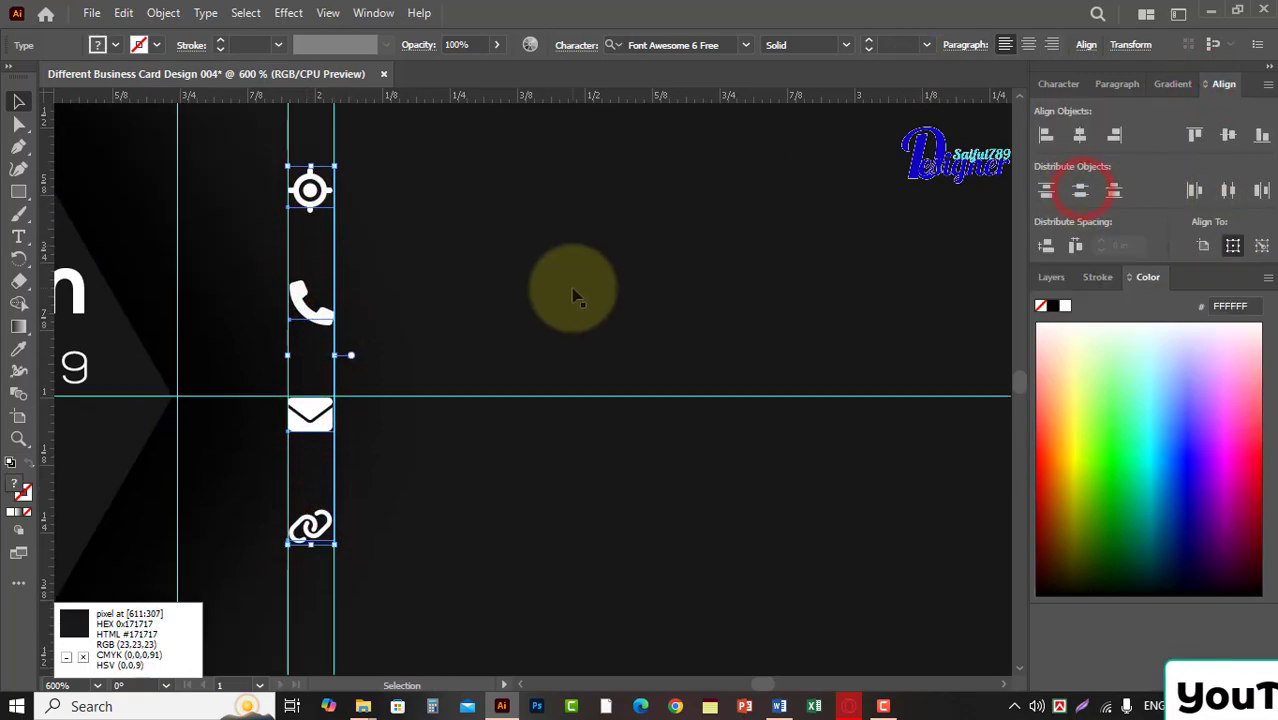
Center the four icons vertically on the card's middle guide and fit their left edge to the left icon guide.
click(313, 226)
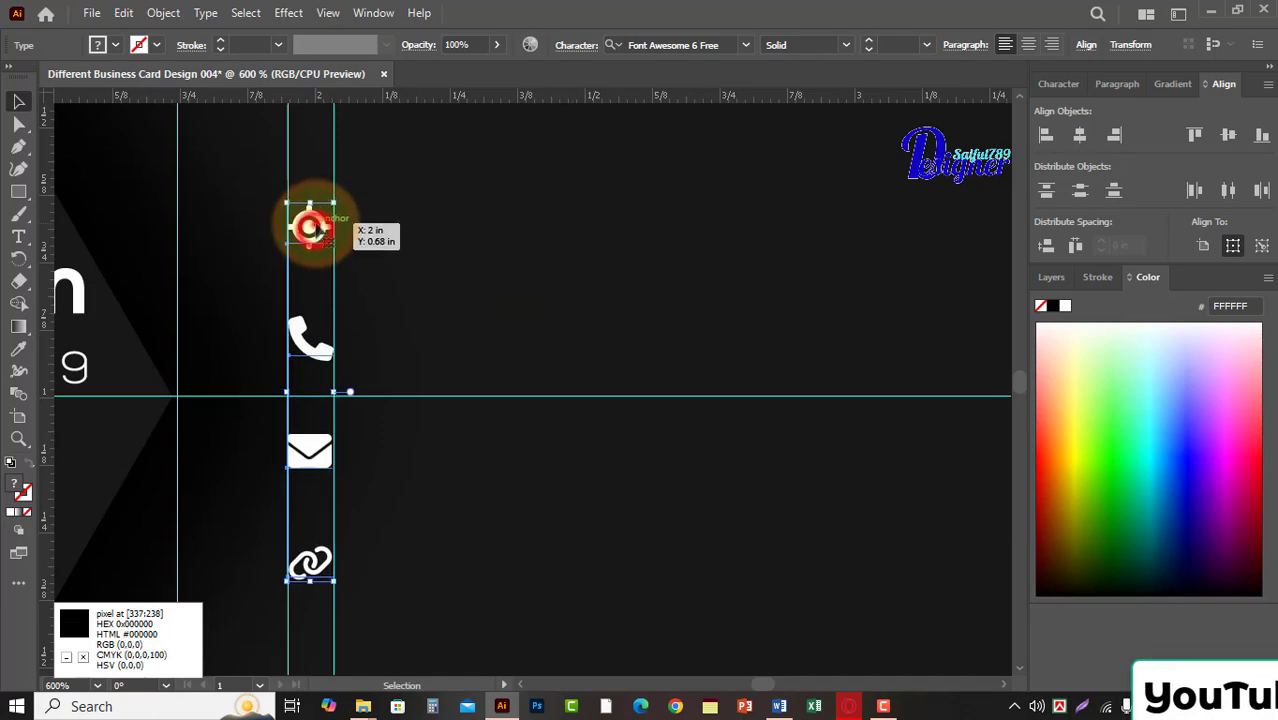
scroll(827, 362, down, 2)
scroll(825, 361, up, 7)
key(space)
drag(305, 294, 790, 270)
drag(266, 357, 770, 300)
drag(239, 304, 750, 288)
drag(295, 305, 760, 299)
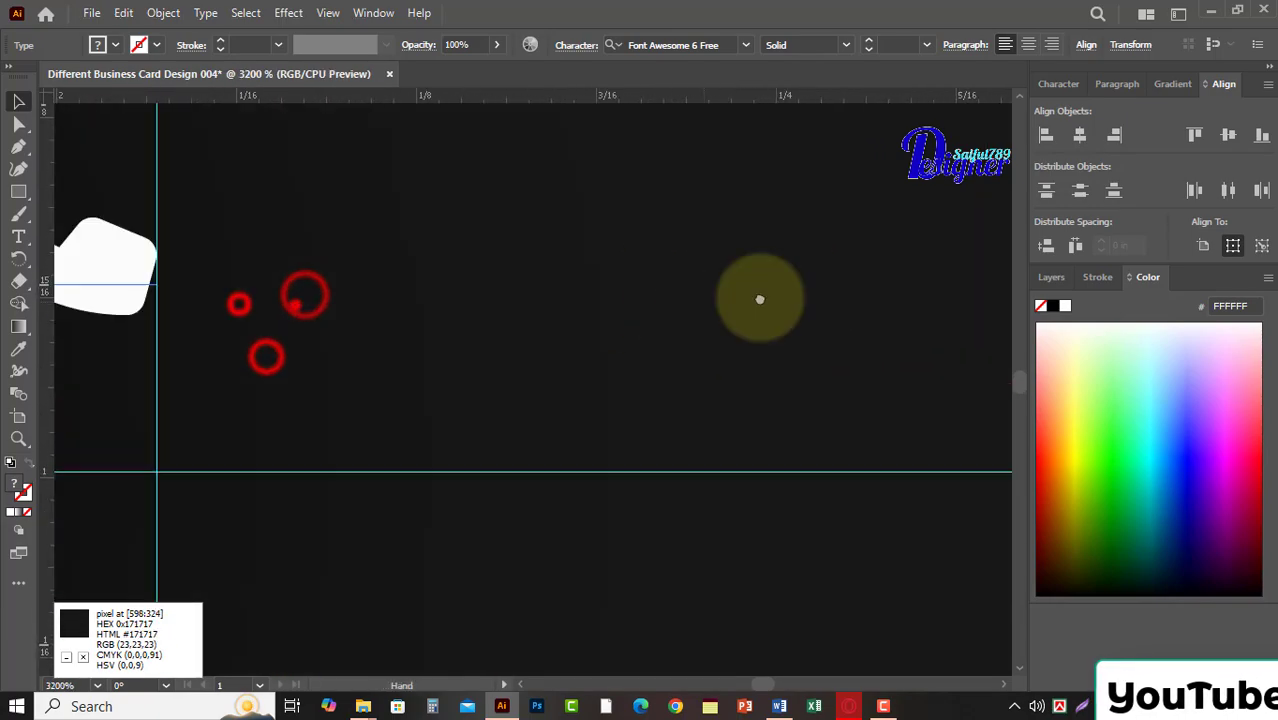
drag(362, 294, 718, 214)
drag(485, 225, 485, 216)
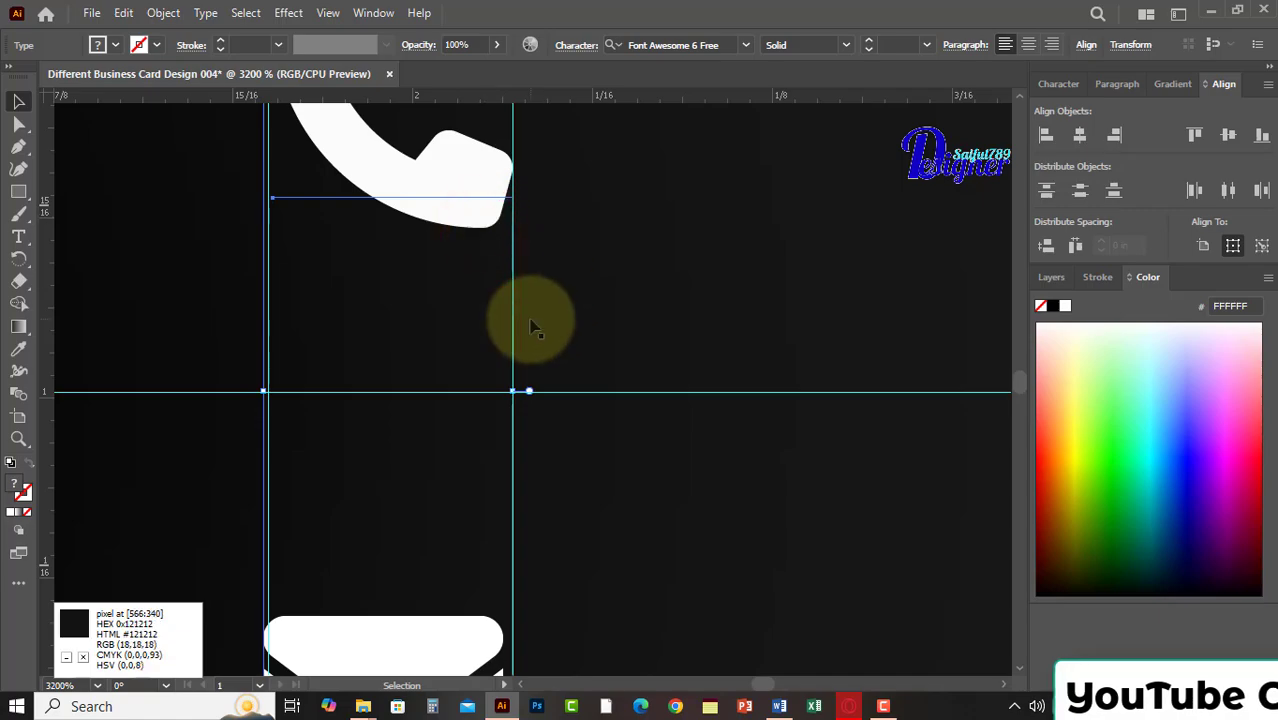
drag(265, 391, 280, 397)
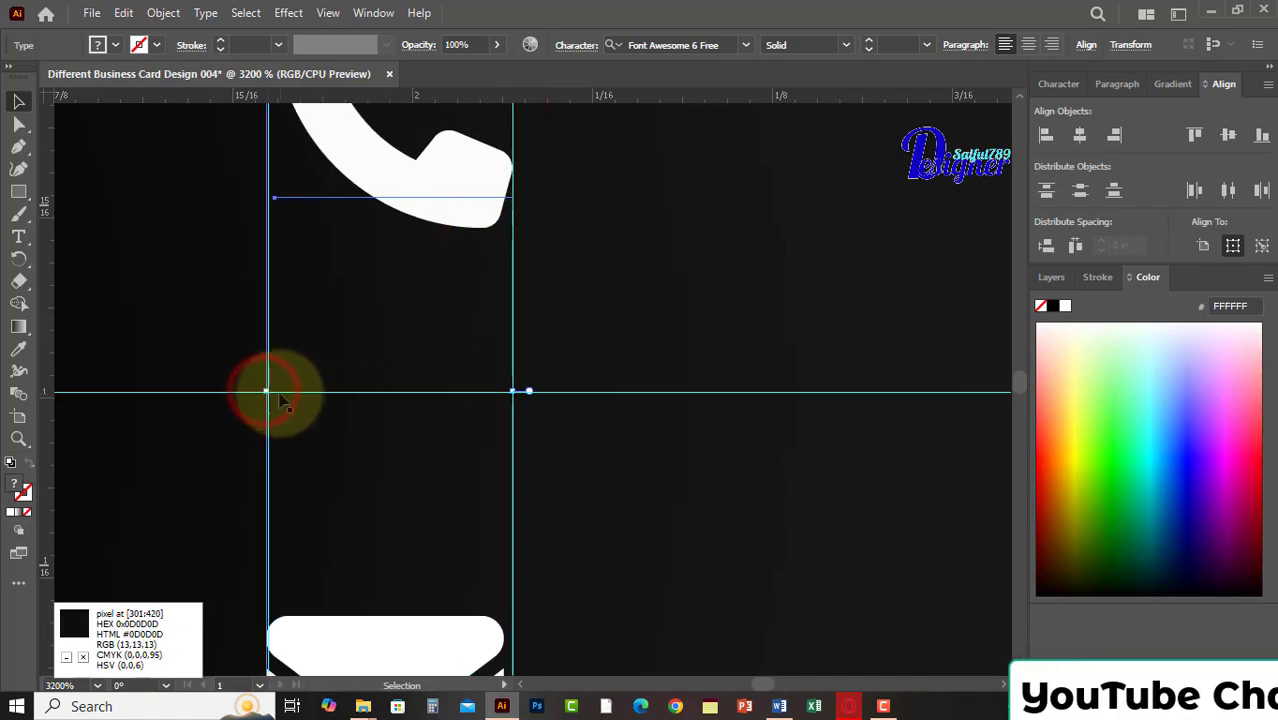
scroll(571, 371, down, 10)
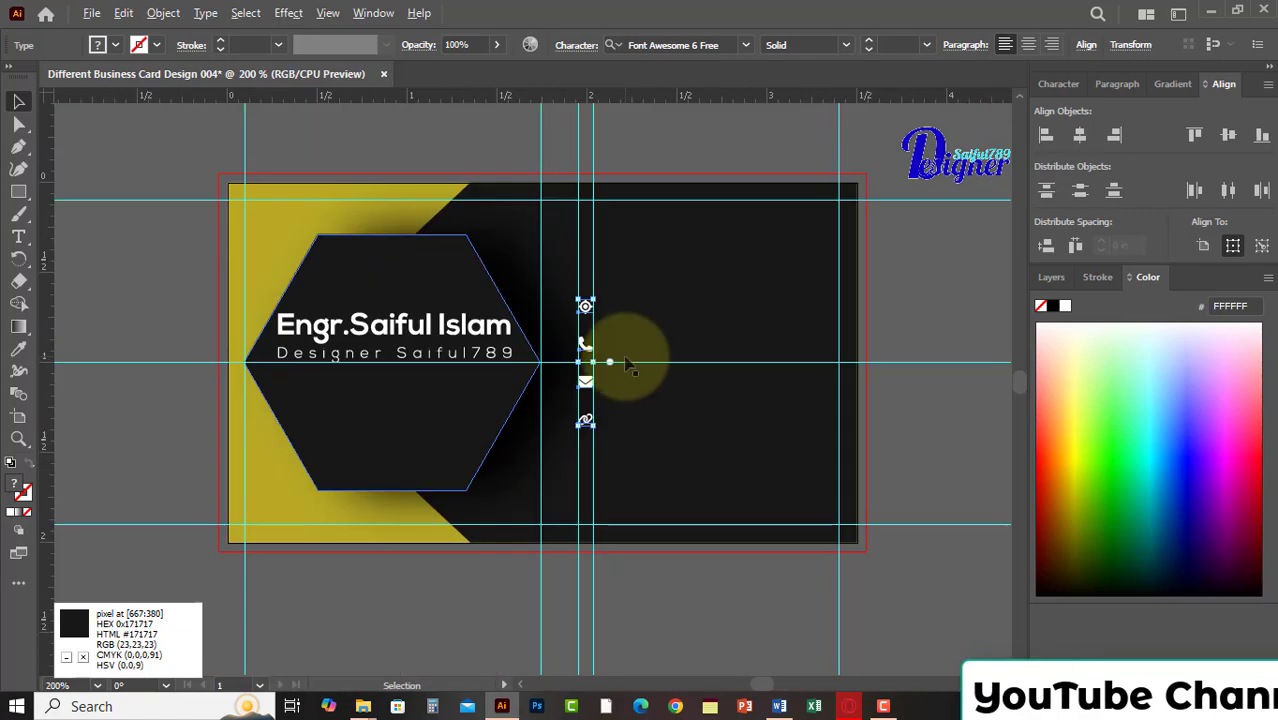
Group the location, phone, envelope and link icons, then deselect them.
click(916, 280)
click(585, 309)
shift+click(586, 345)
shift+click(586, 382)
shift+click(586, 419)
key(ctrl+g)
click(924, 279)
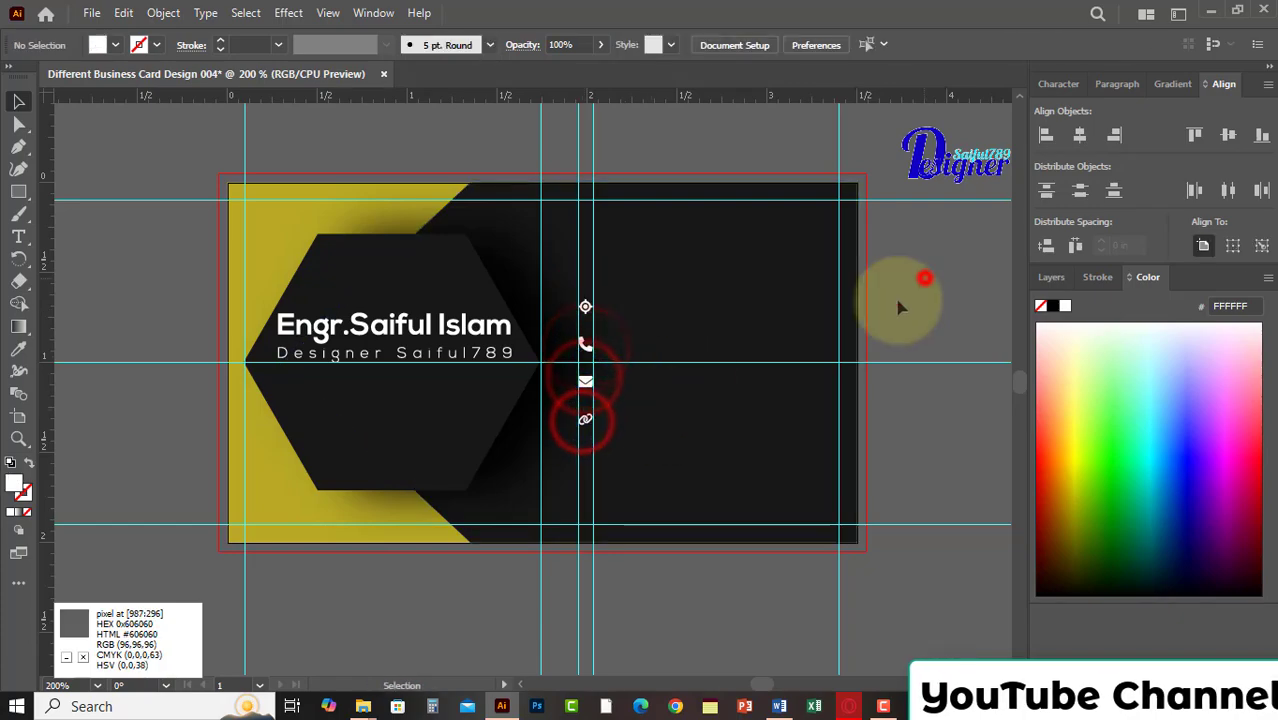
Add a Lorem ipsum placeholder text outside the card's right edge and set its font to Nexa Light.
click(18, 236)
click(888, 277)
click(745, 44)
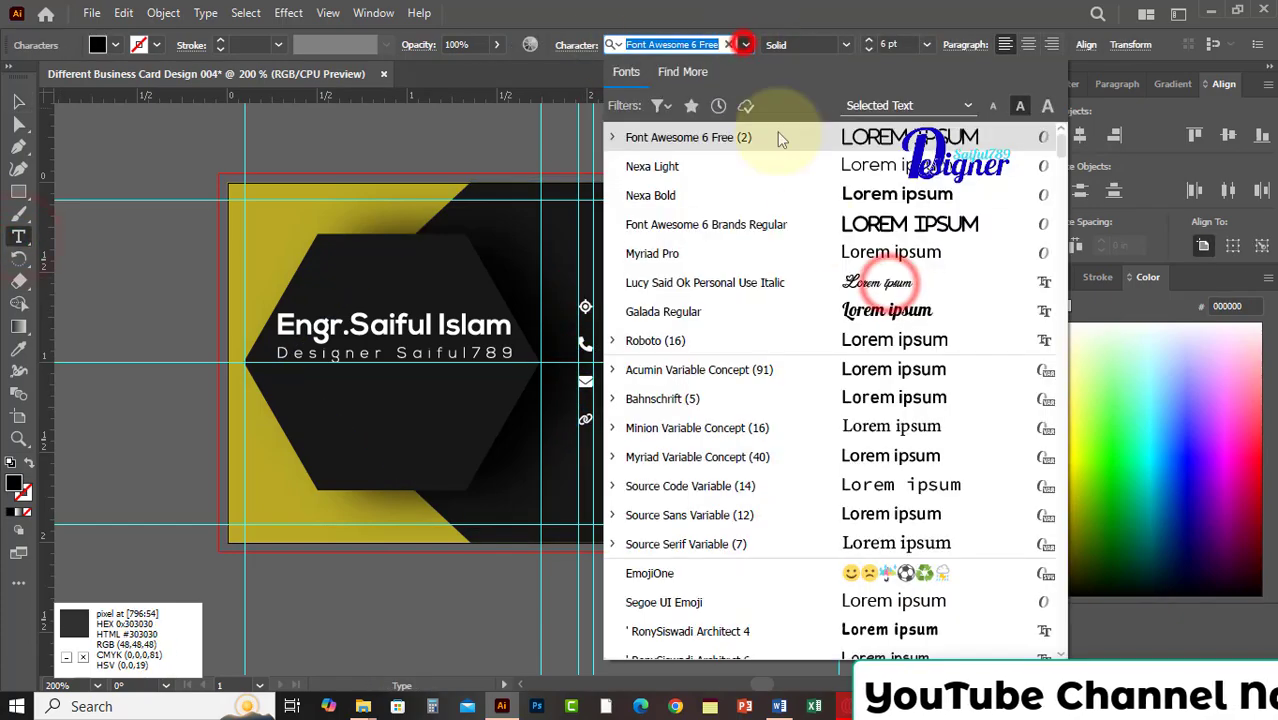
click(814, 175)
click(18, 101)
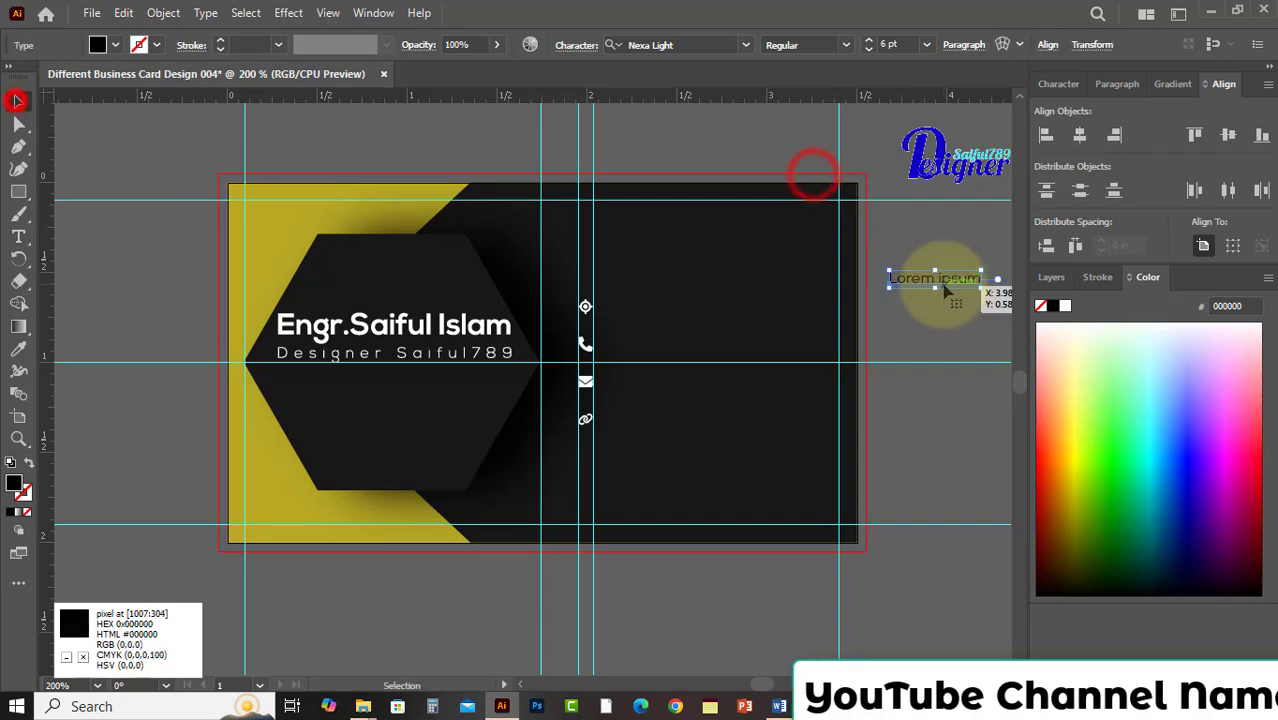
Fill the placeholder text with white (FFFFFF) and turn it into the postal address line beside the location icon.
double_click(17, 483)
drag(440, 228, 402, 200)
click(852, 209)
drag(955, 279, 673, 307)
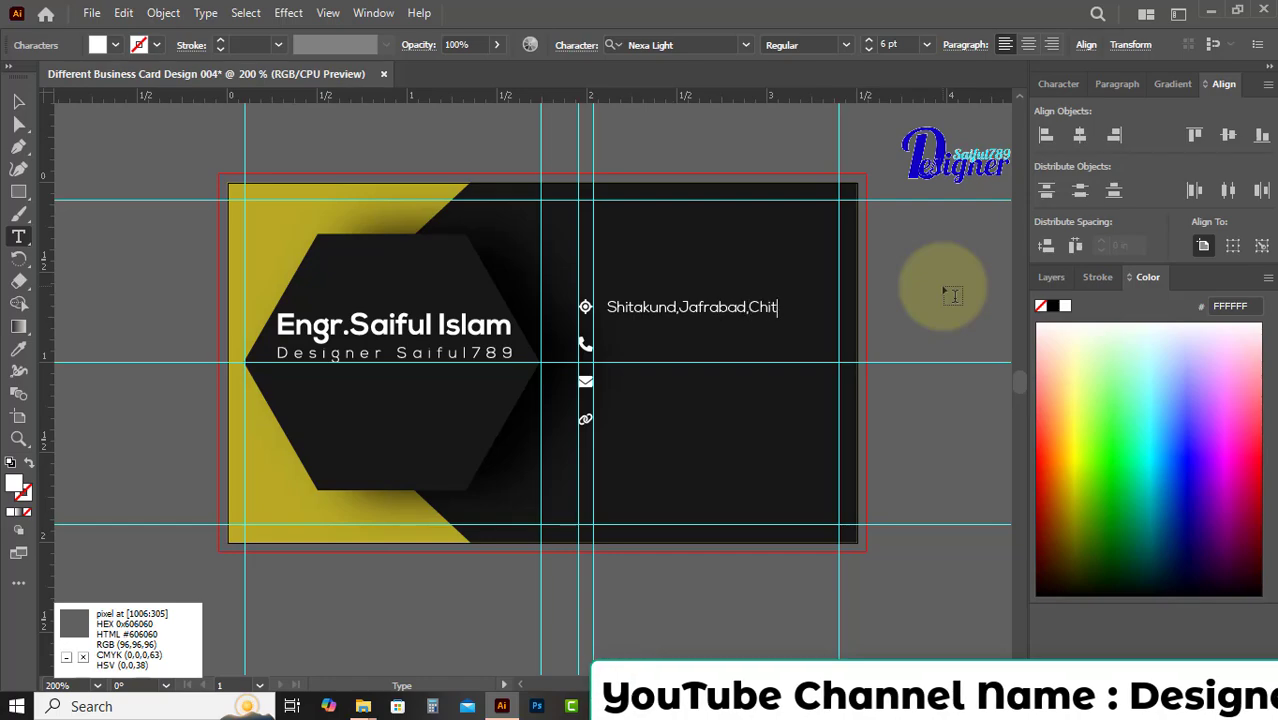
click(18, 101)
Duplicate the address line beside the phone icon and replace its text with the two phone numbers.
drag(676, 313, 676, 360)
double_click(673, 357)
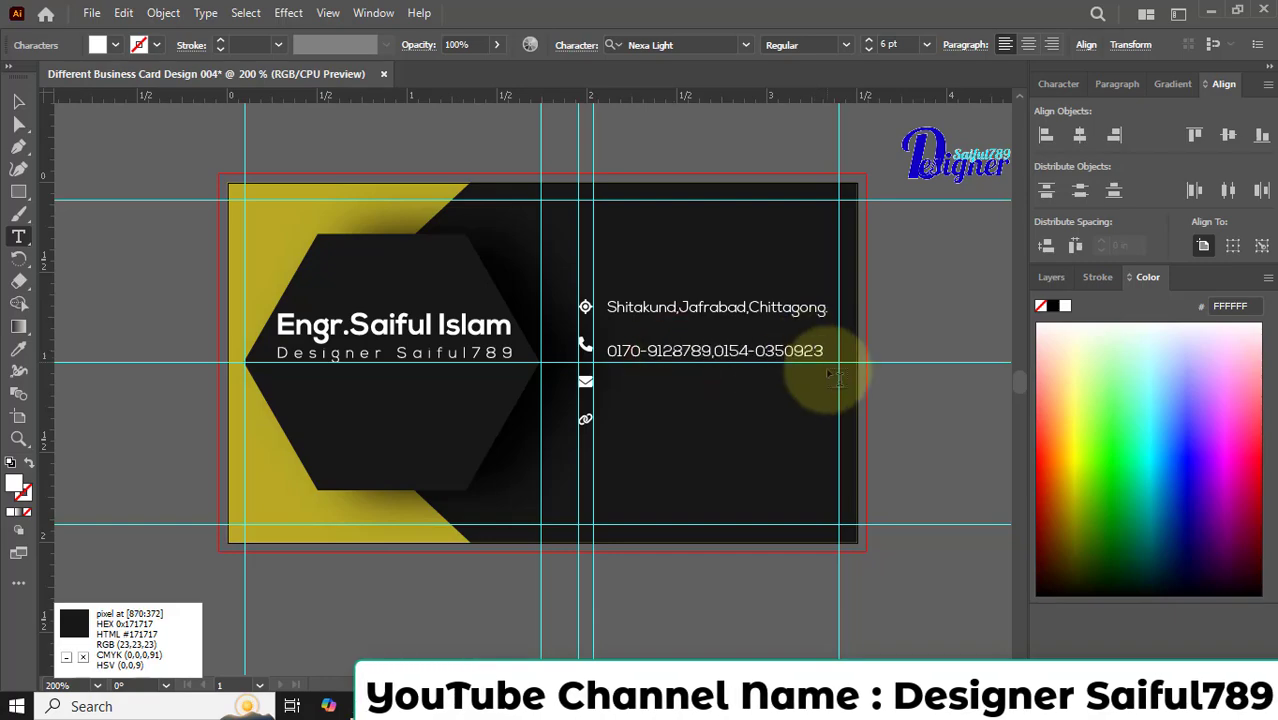
click(18, 101)
Duplicate the phone line beside the envelope icon and replace its text with the contact's e-mail address.
drag(644, 350, 652, 383)
double_click(652, 383)
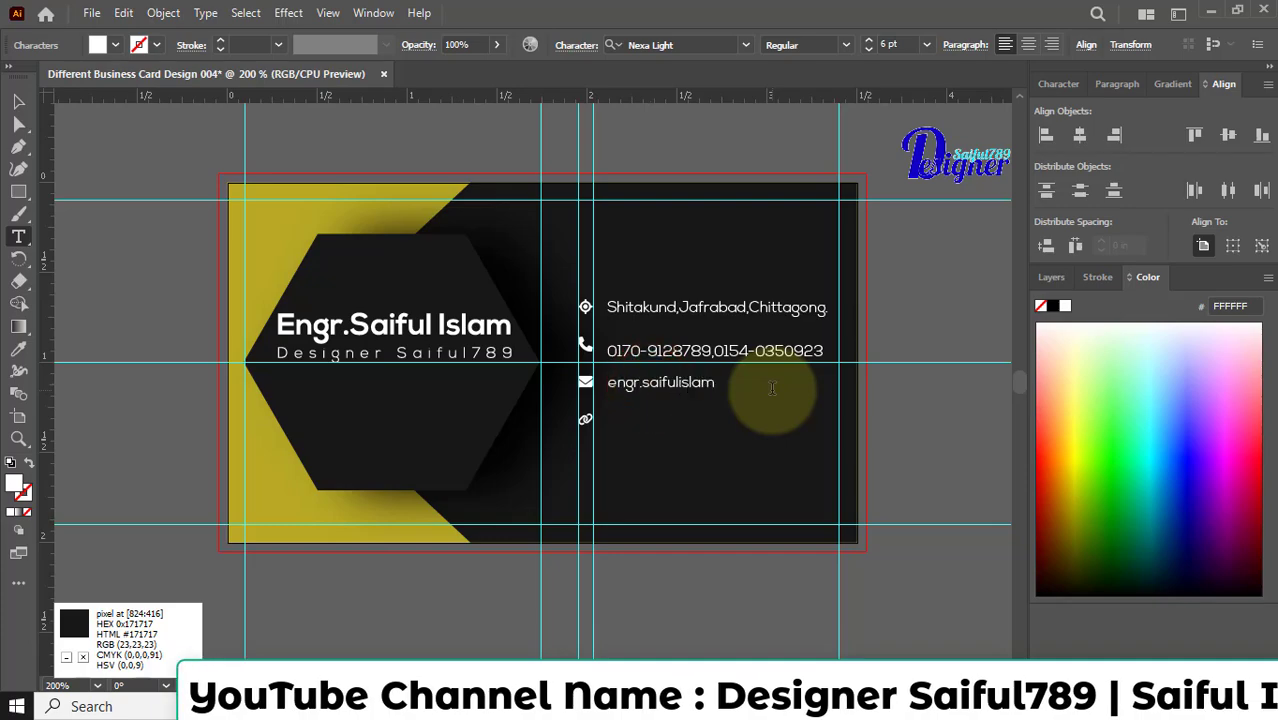
text(com)
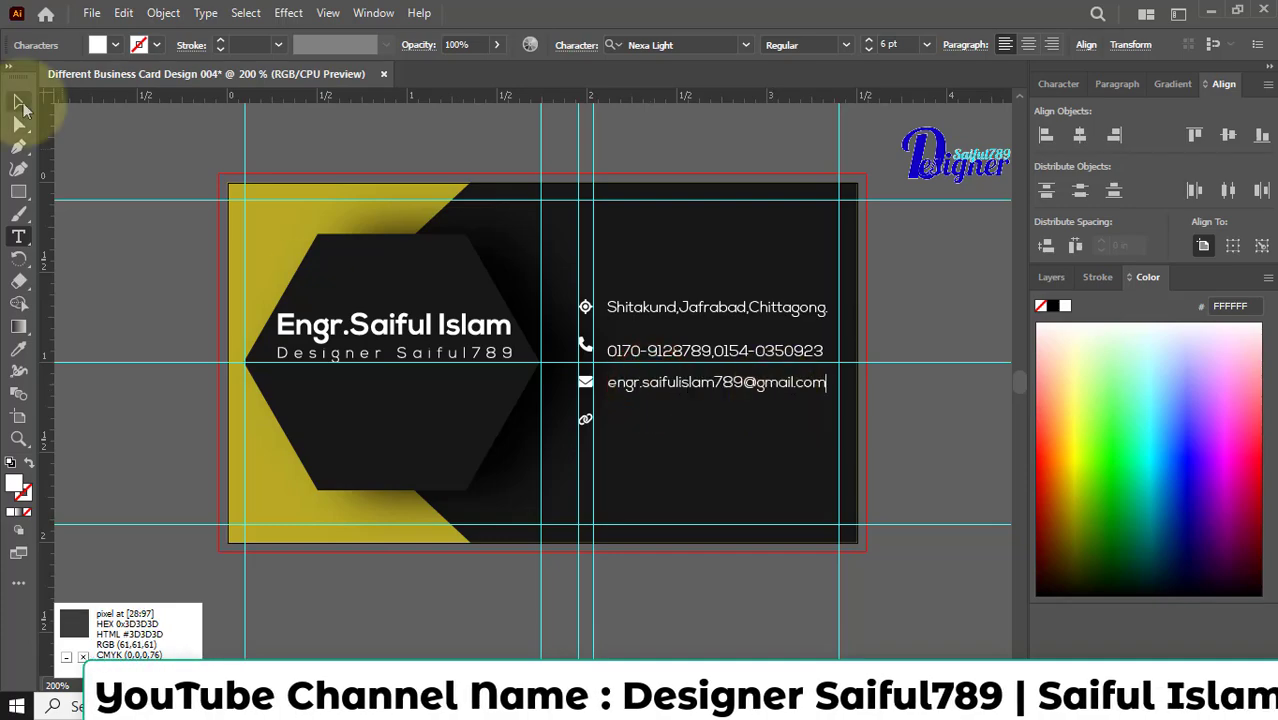
click(18, 101)
Duplicate the e-mail line beside the link icon and replace its text with the YouTube channel URL.
drag(644, 381, 643, 418)
double_click(643, 418)
key(ctrl+a)
text(w)
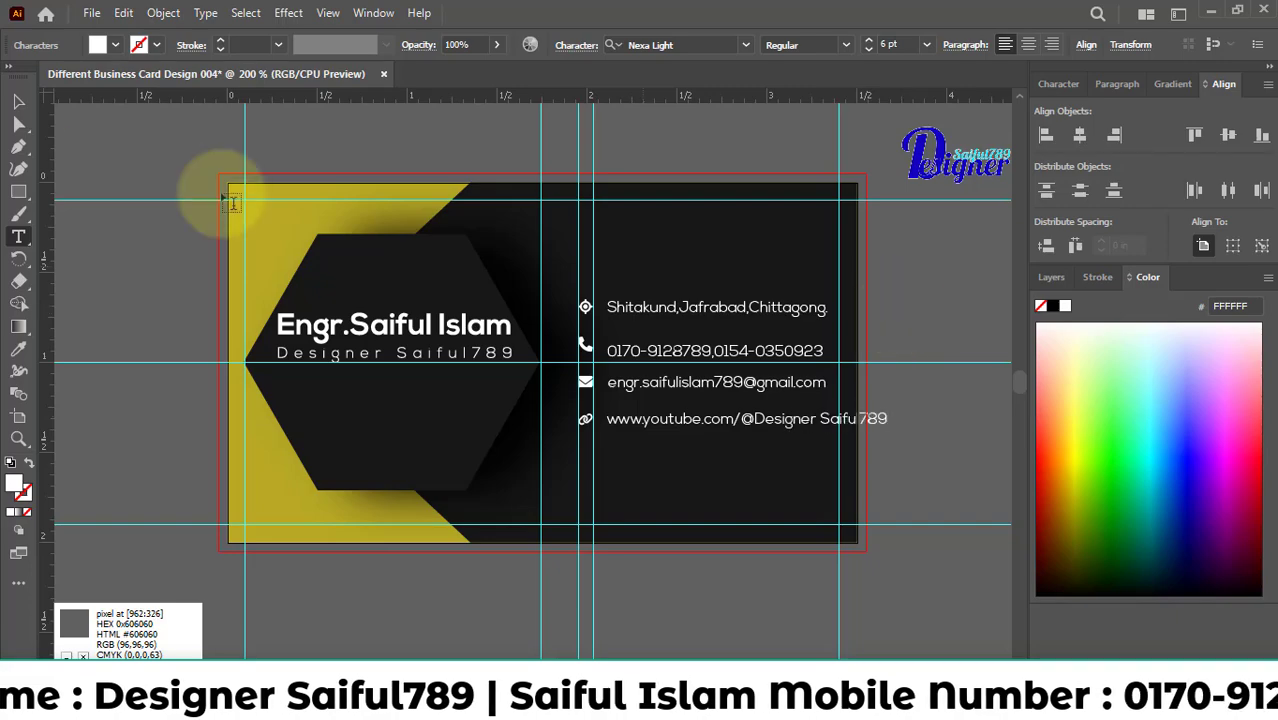
click(19, 101)
Nudge the phone, e-mail and YouTube lines slightly upward to match their icons.
click(660, 347)
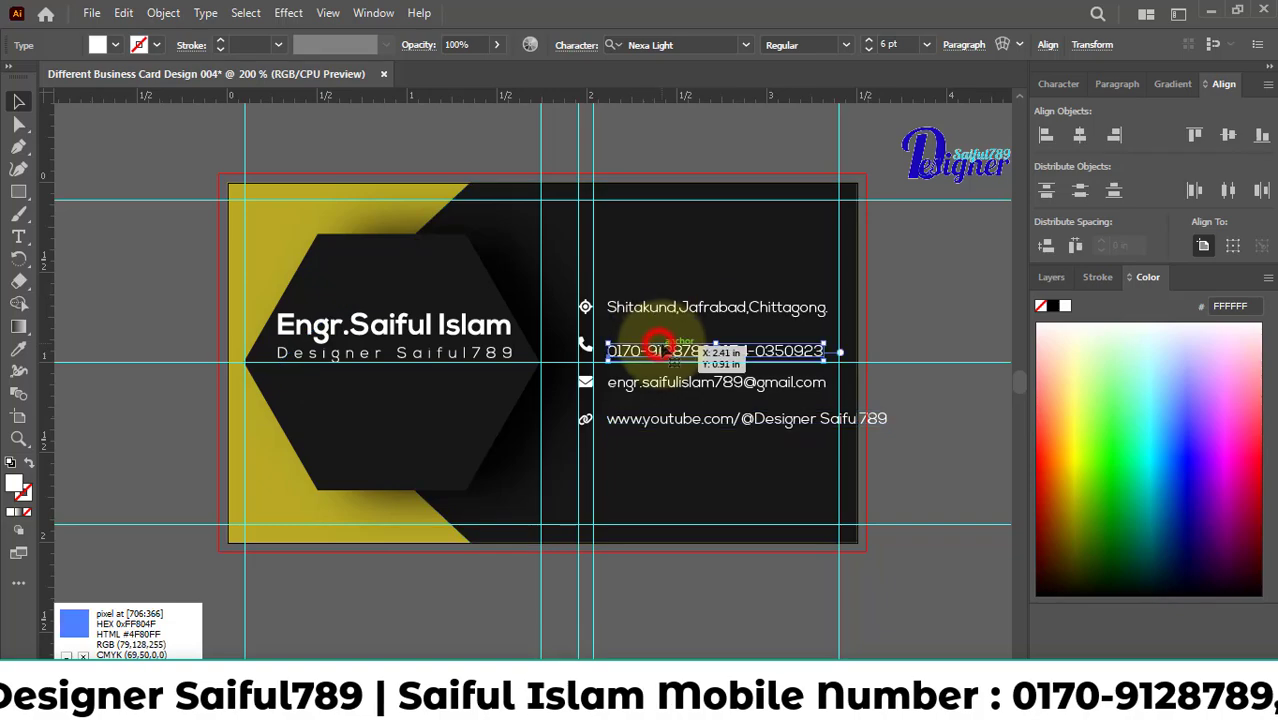
click(673, 378)
key(Up)
click(680, 418)
key(Up)
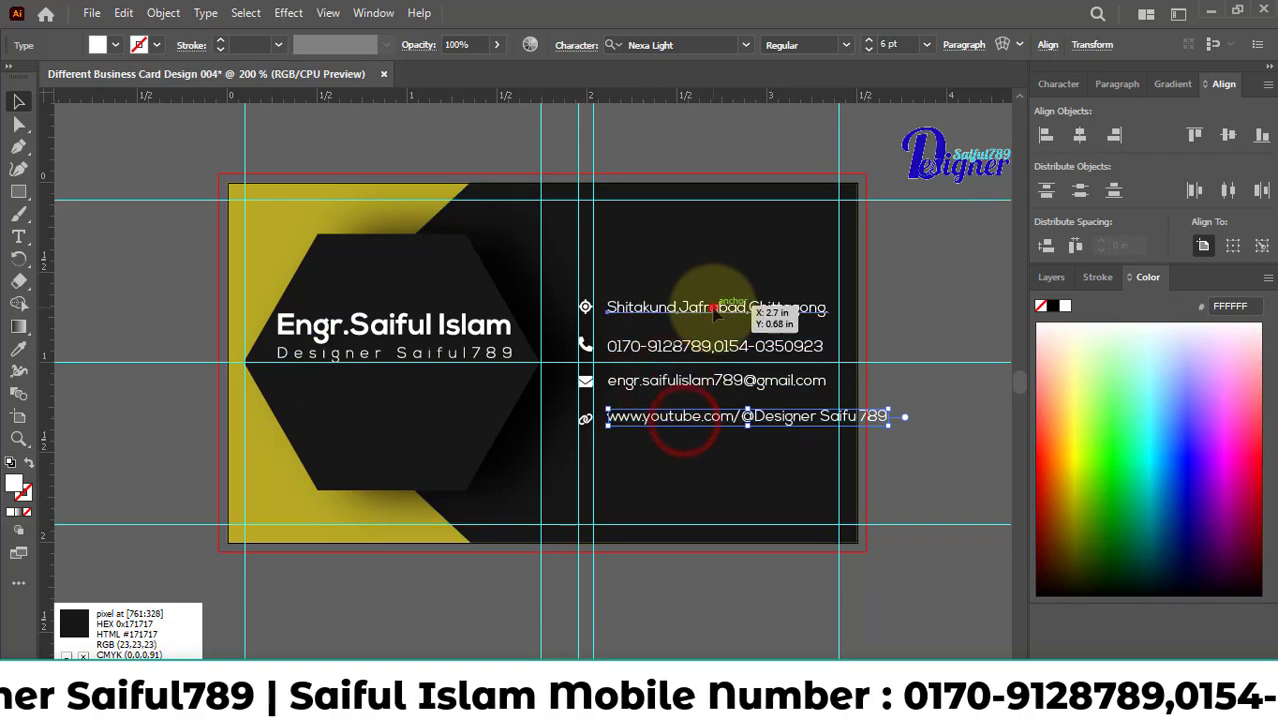
Left-align the four contact lines with each other and move them slightly closer to the icons.
click(713, 307)
shift+click(725, 345)
shift+click(737, 376)
shift+click(740, 415)
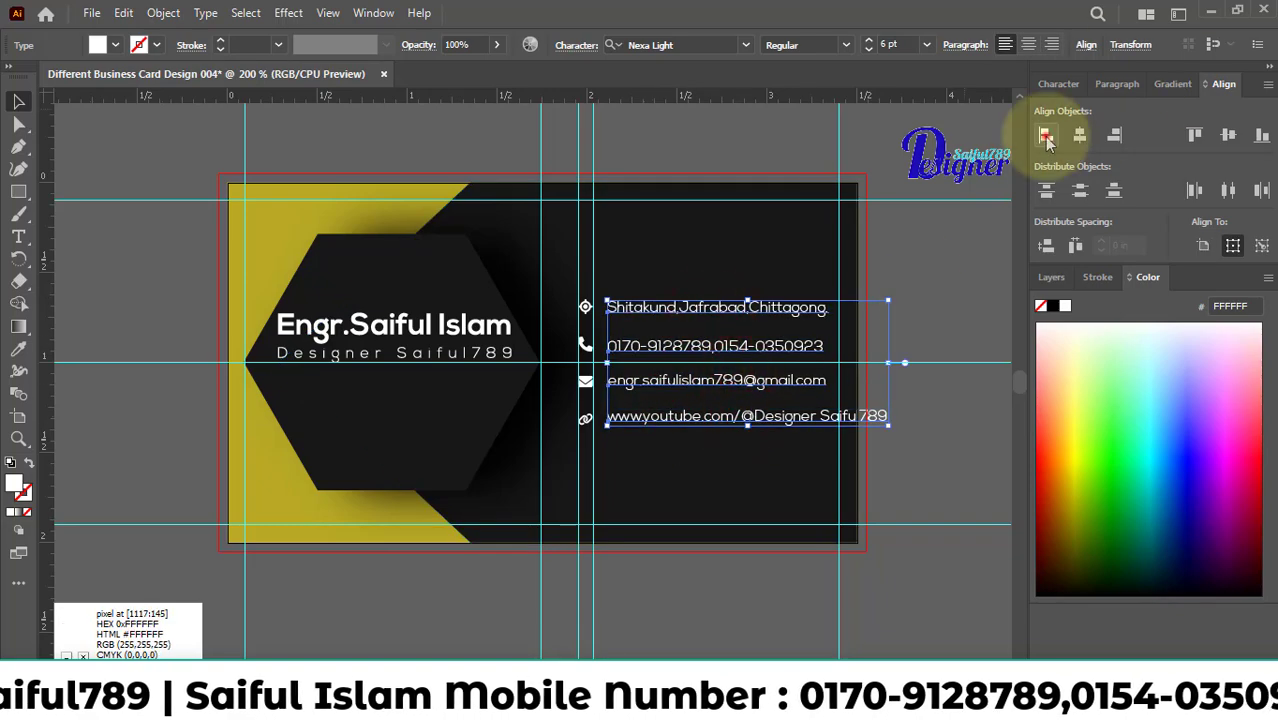
click(1046, 138)
click(876, 414)
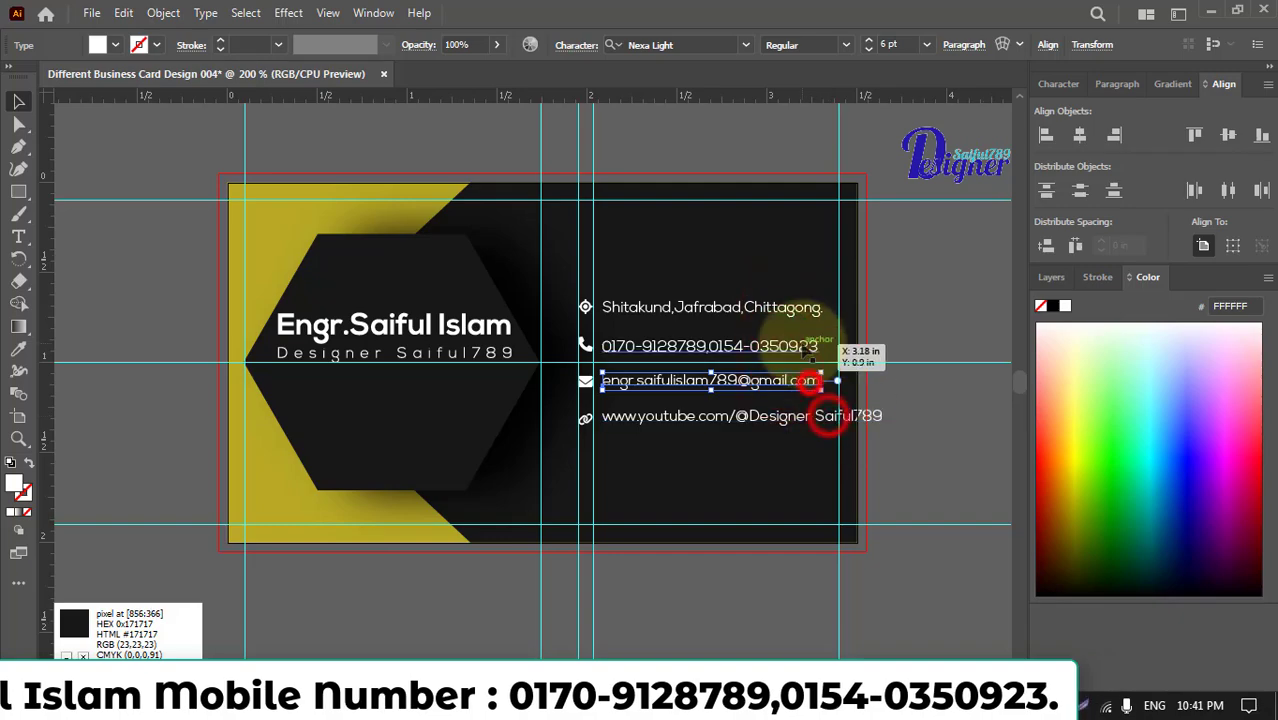
Convert the address, phone, e-mail and YouTube text lines to outlines.
click(805, 381)
right_click(813, 418)
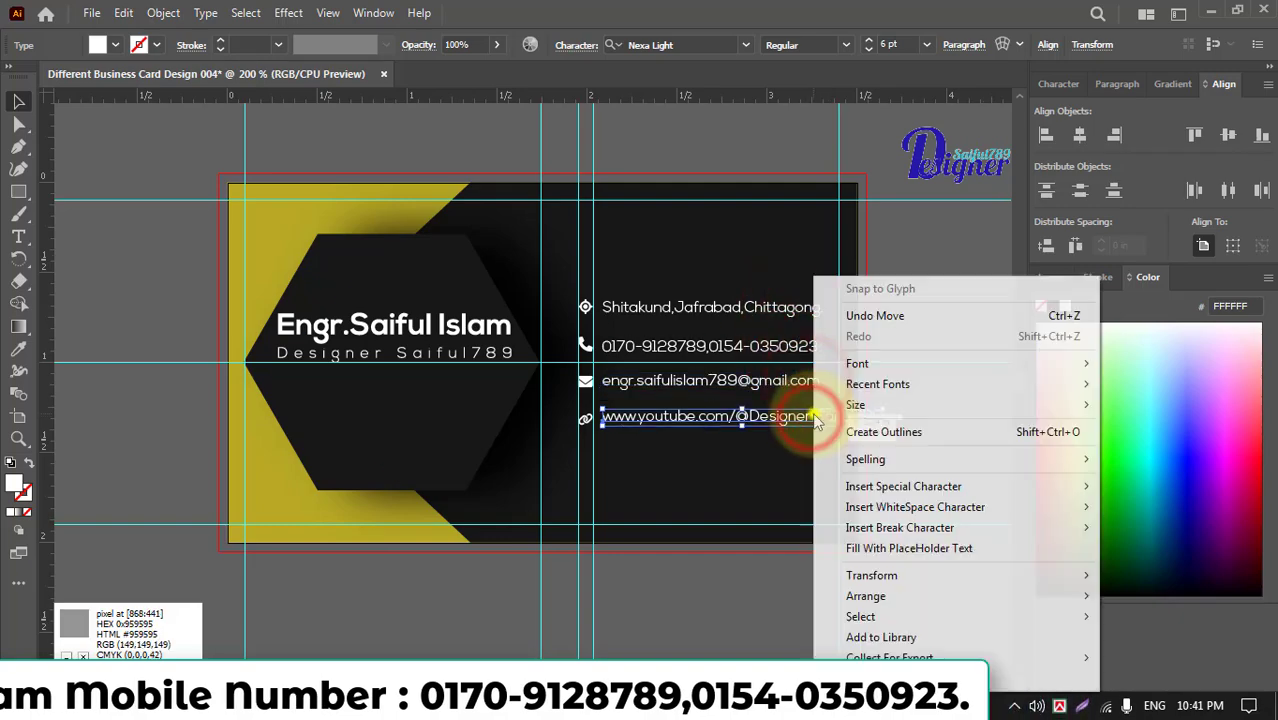
click(813, 419)
click(813, 380)
right_click(810, 348)
click(858, 432)
right_click(787, 311)
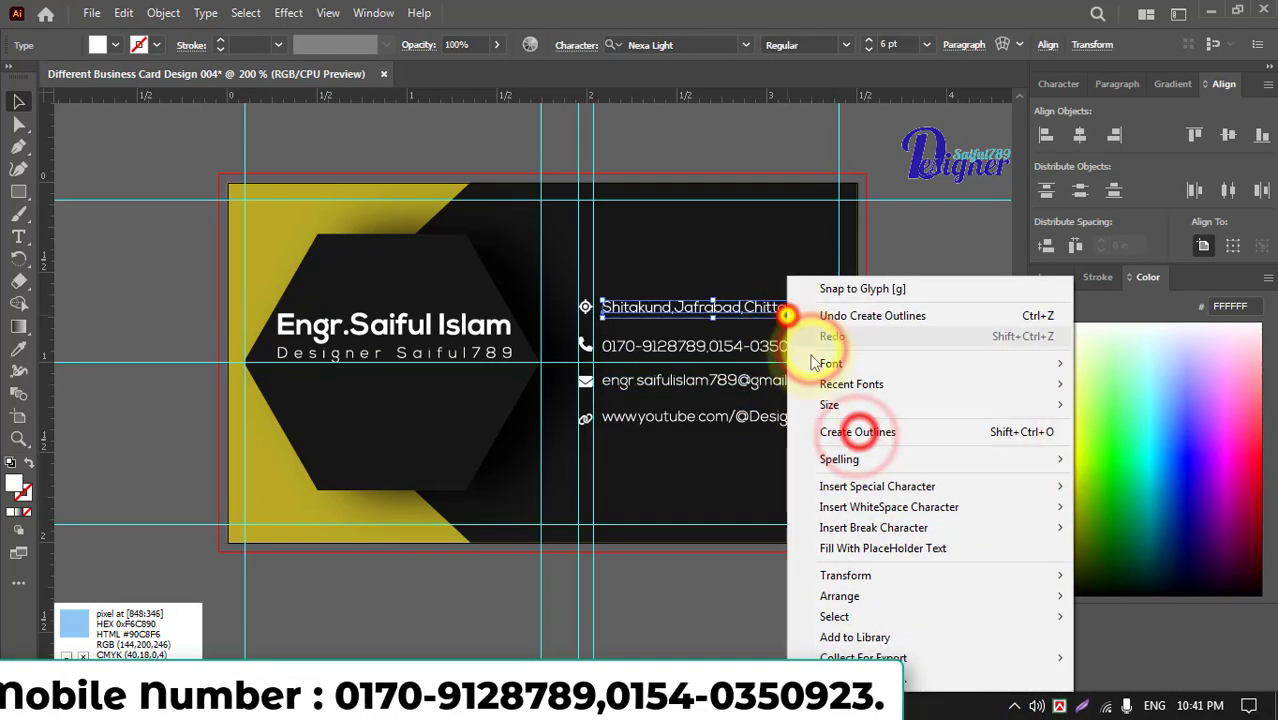
click(830, 430)
Resize the four outlined contact lines so their right ends meet the card's right margin guide.
drag(825, 309, 838, 309)
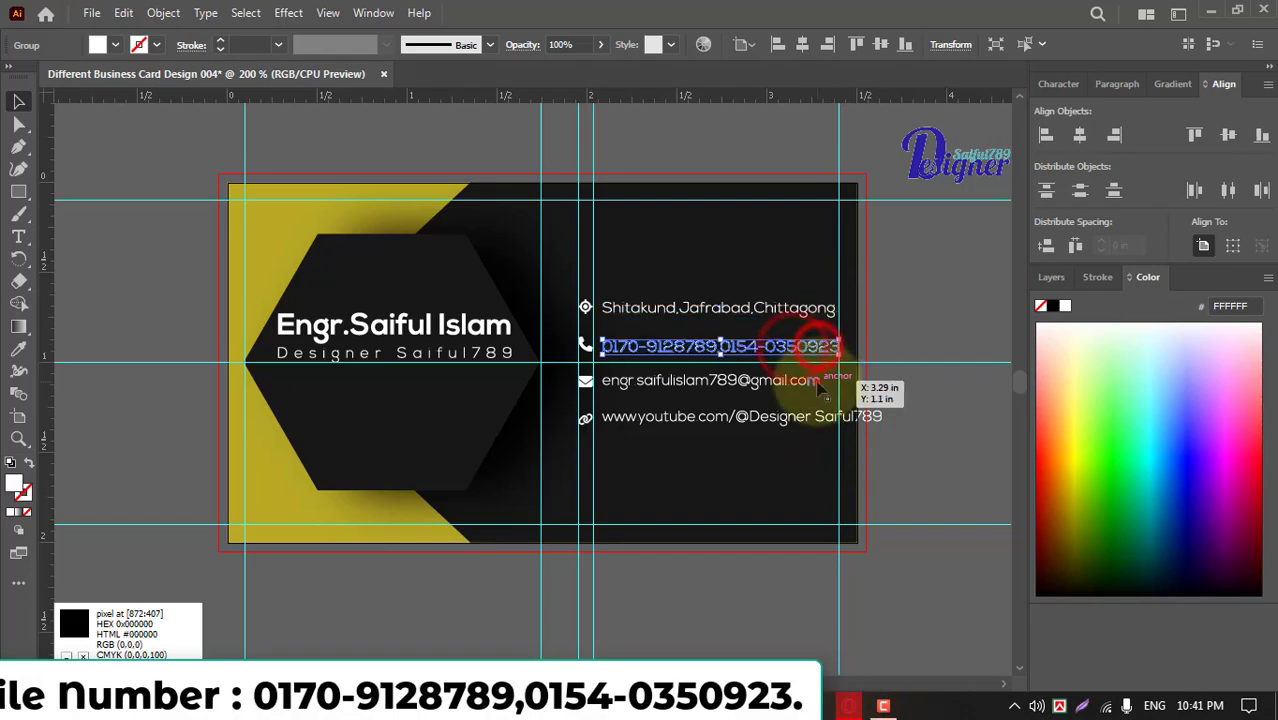
scroll(860, 422, up, 2)
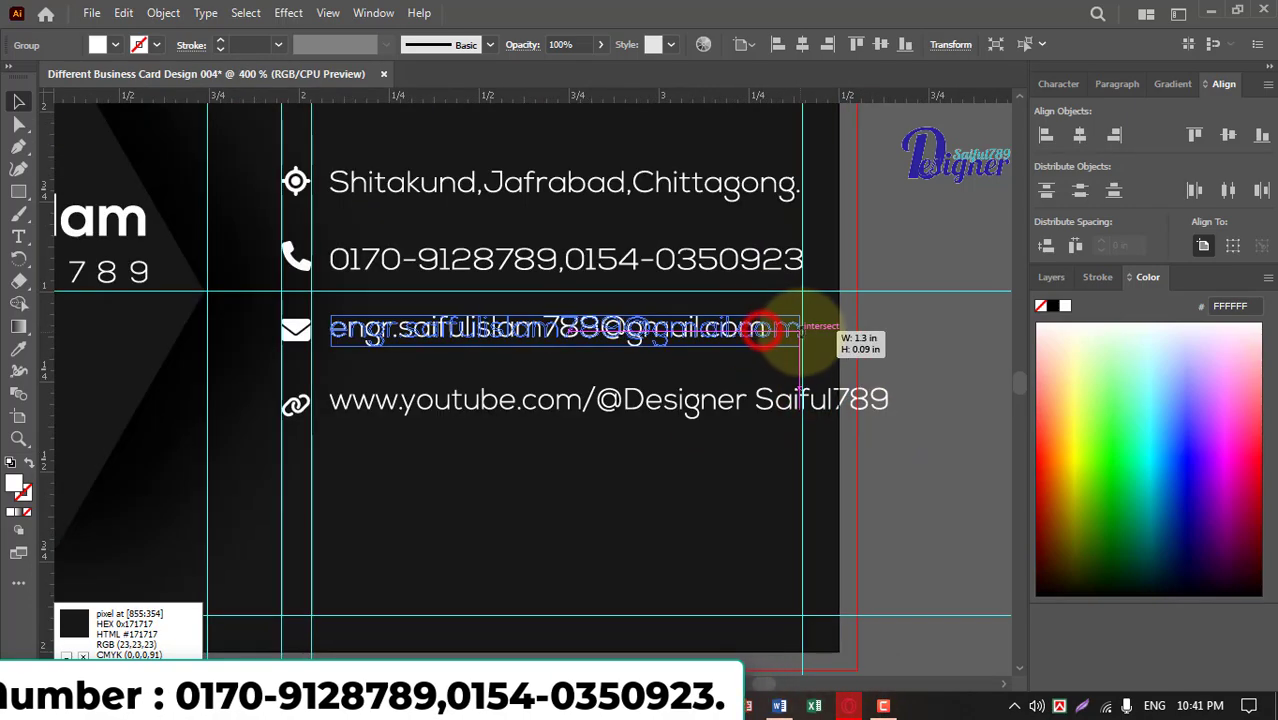
drag(800, 330, 802, 328)
click(886, 400)
drag(886, 400, 800, 405)
click(879, 340)
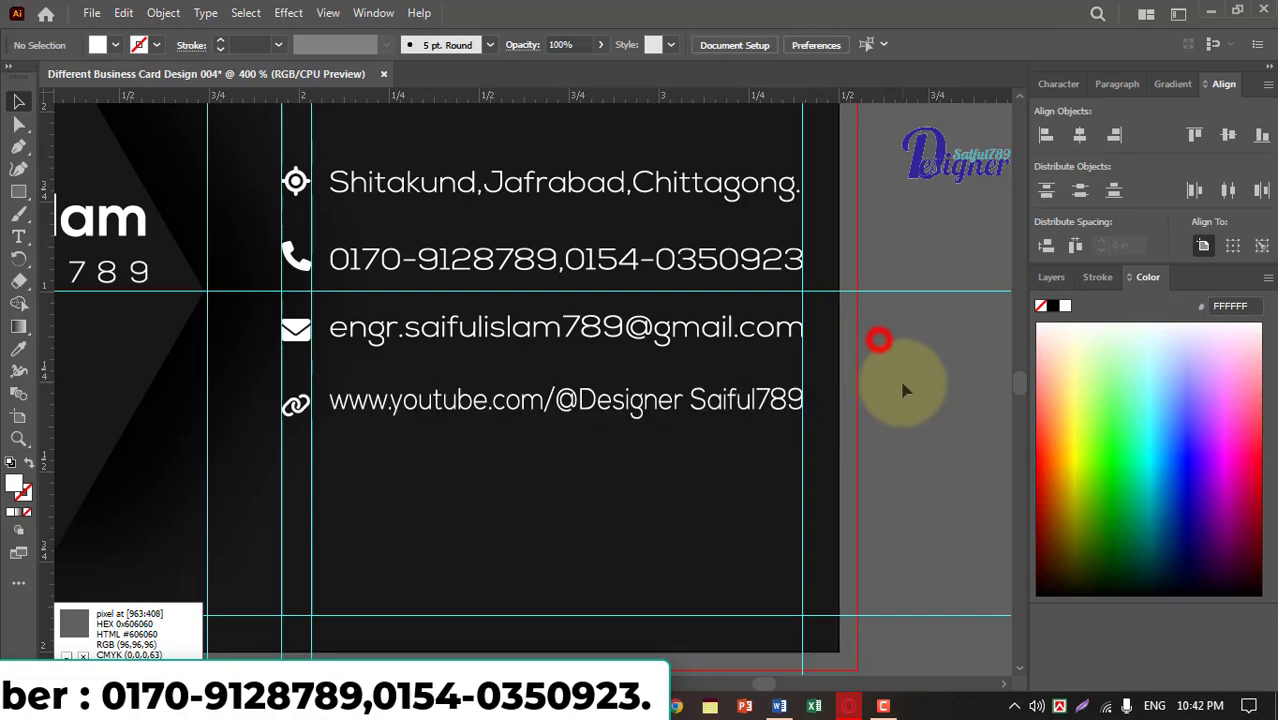
scroll(899, 376, up, 1)
click(756, 352)
scroll(902, 358, up, 3)
click(800, 270)
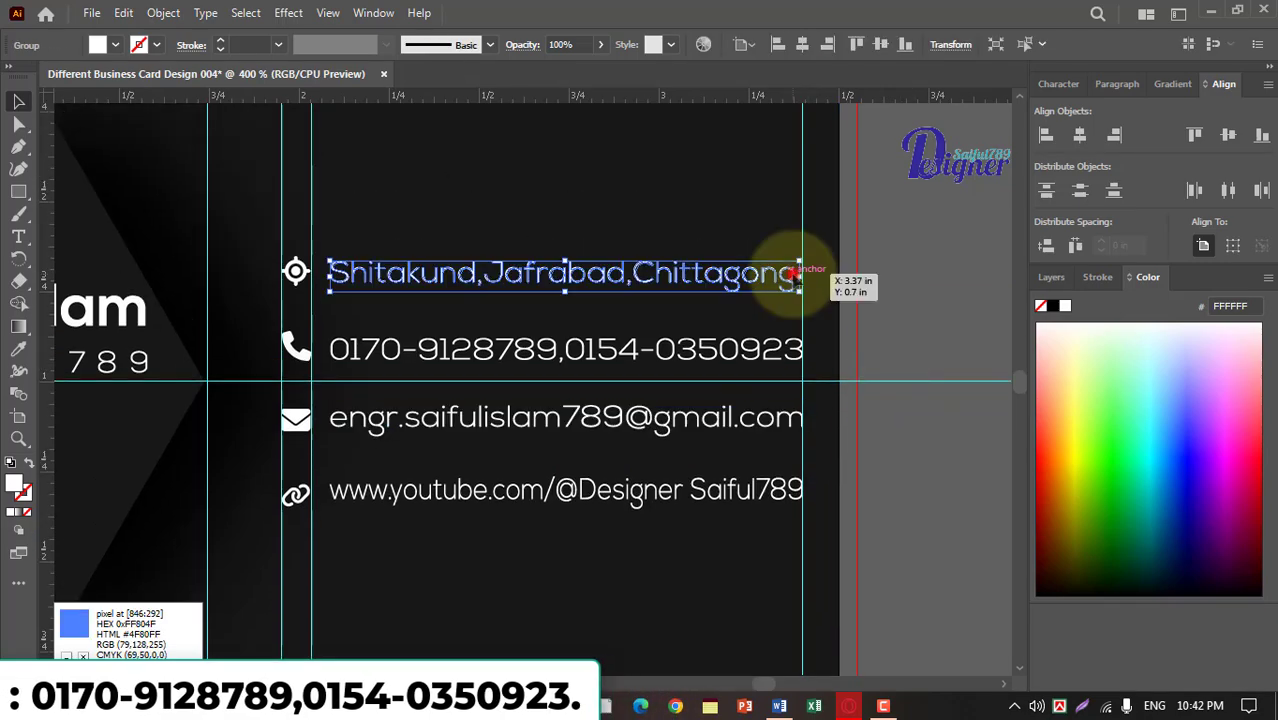
click(725, 348)
Reduce the height of the outlined YouTube line and nudge it vertically to line up with the link icon.
click(650, 491)
click(567, 505)
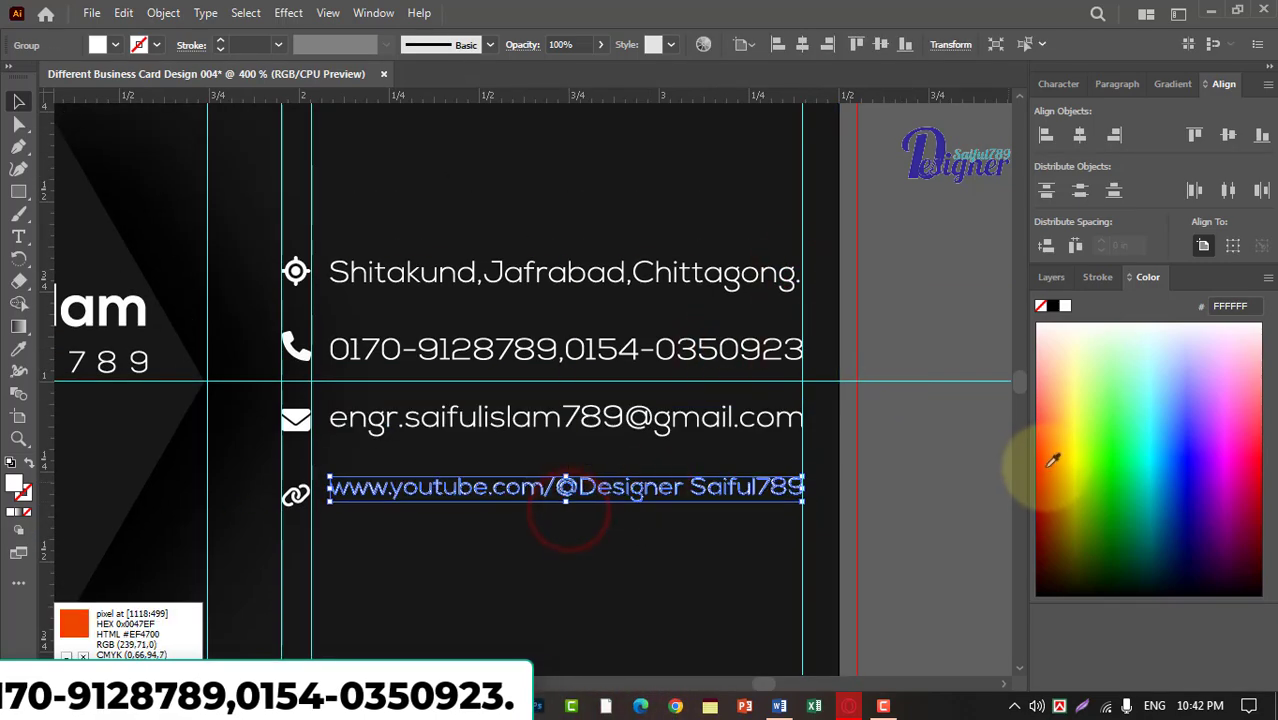
key(Down)
scroll(563, 484, up, 1)
drag(558, 481, 558, 477)
click(922, 446)
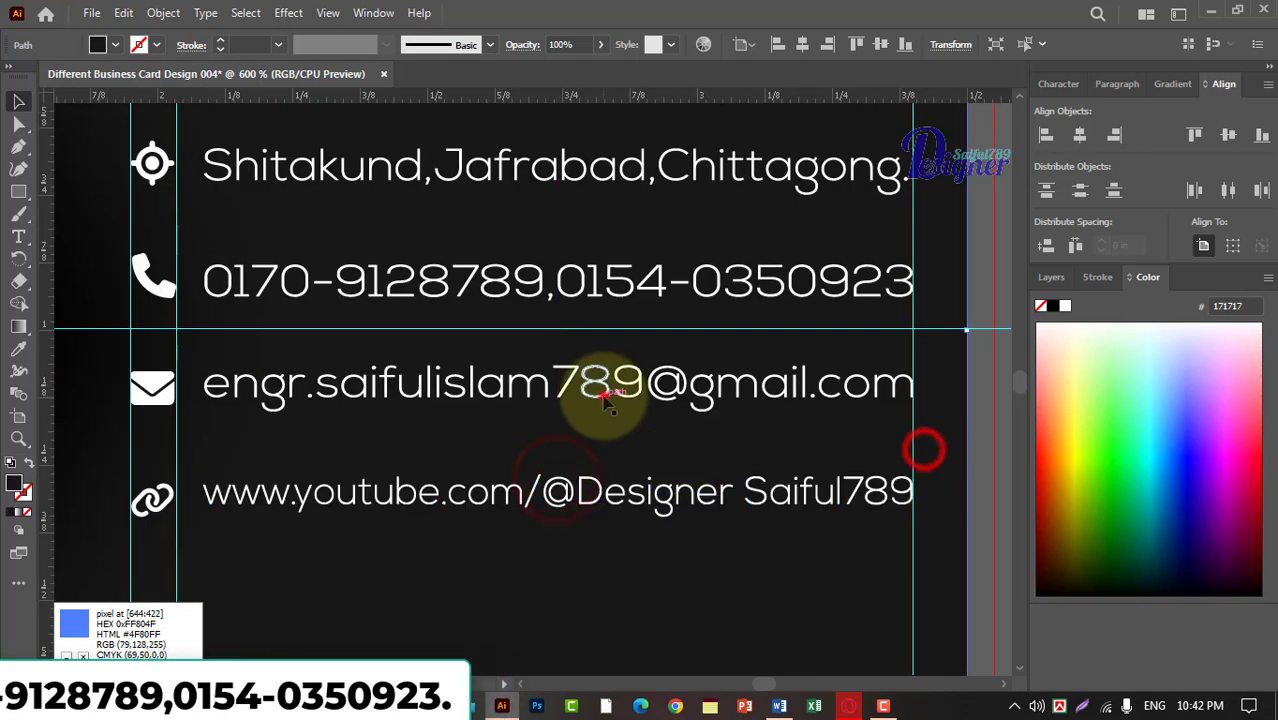
Nudge the outlined phone number line slightly upward to line up with the phone icon.
click(590, 286)
drag(557, 298, 557, 300)
click(951, 243)
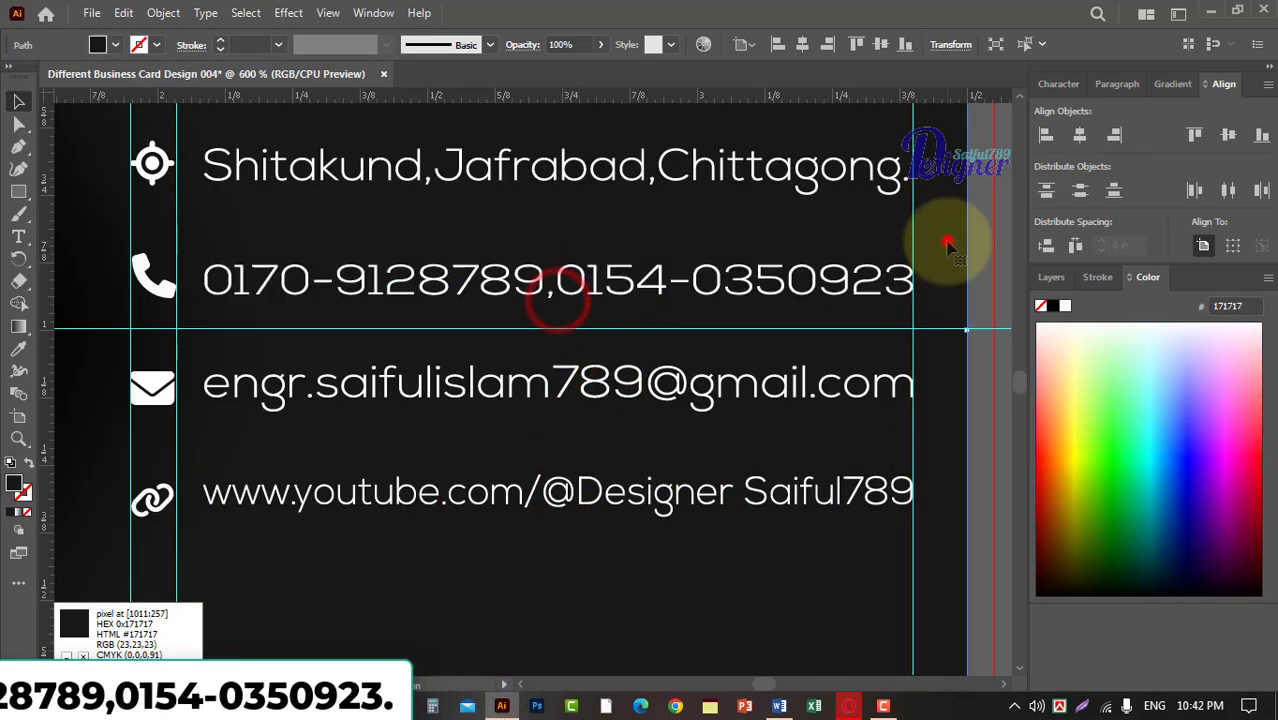
Left-align the four outlined contact lines with one another.
scroll(943, 243, down, 1)
click(785, 225)
shift+click(790, 298)
shift+click(777, 365)
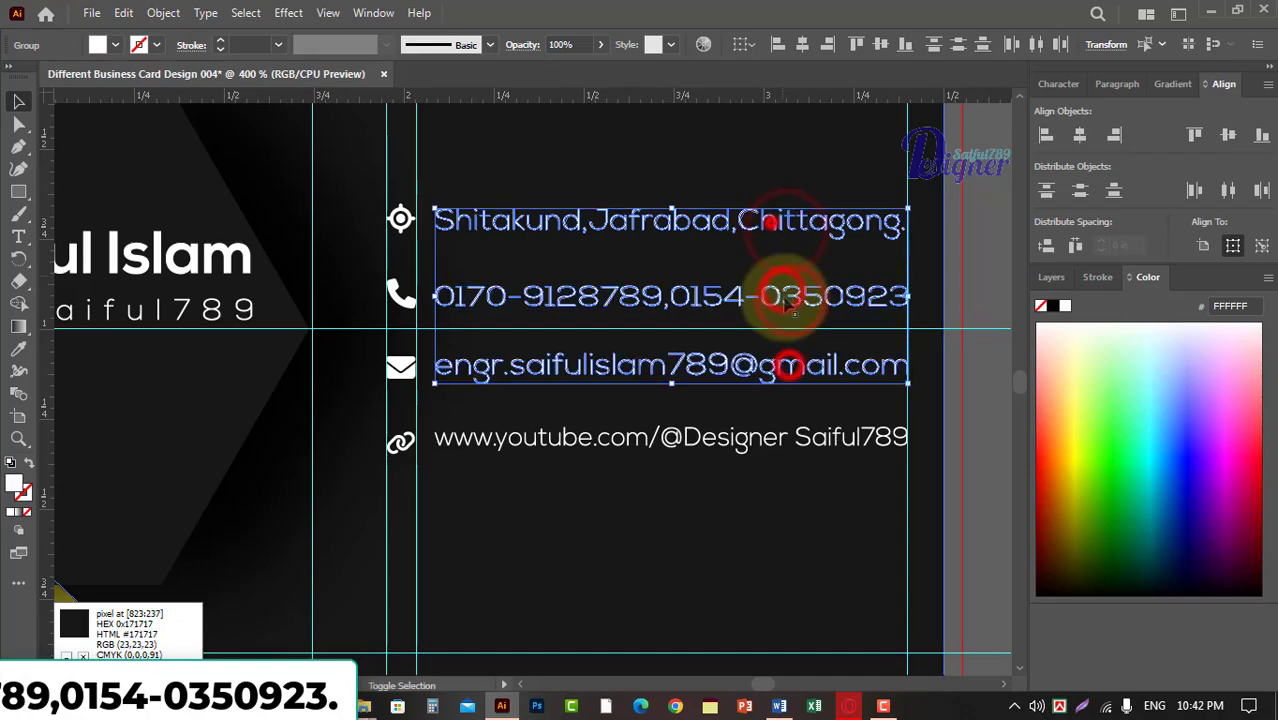
shift+click(775, 436)
click(1046, 135)
click(982, 275)
scroll(981, 271, down, 3)
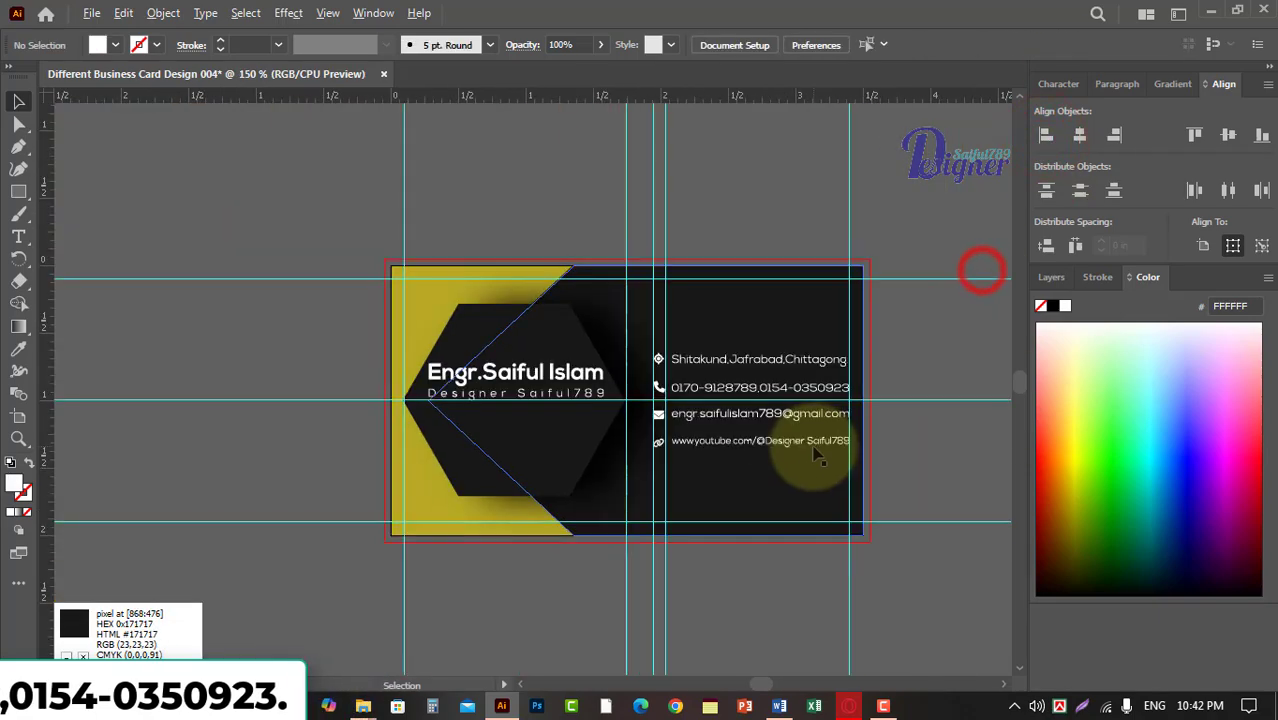
scroll(325, 250, up, 1)
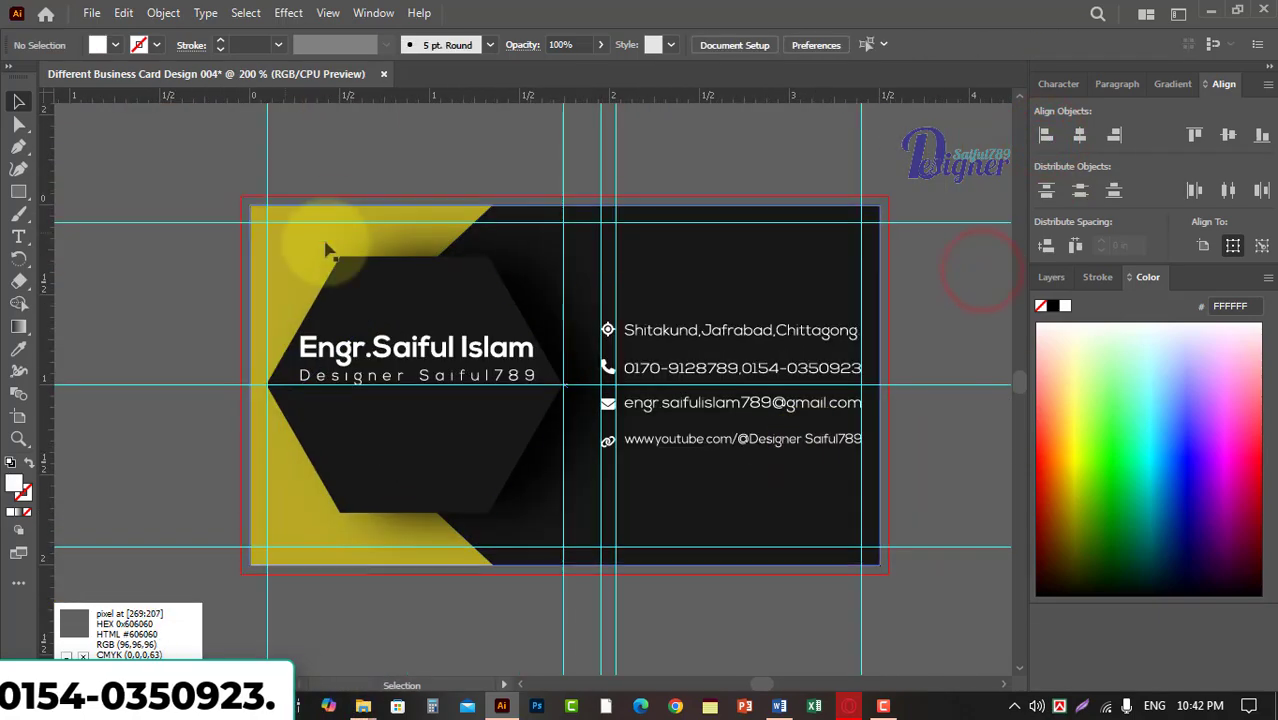
Save the document as Different Business Card Design 004.ai in the Ai File folder inside Chanel Information file, accepting the Illustrator options.
click(91, 13)
click(383, 157)
key(ctrl+shift+s)
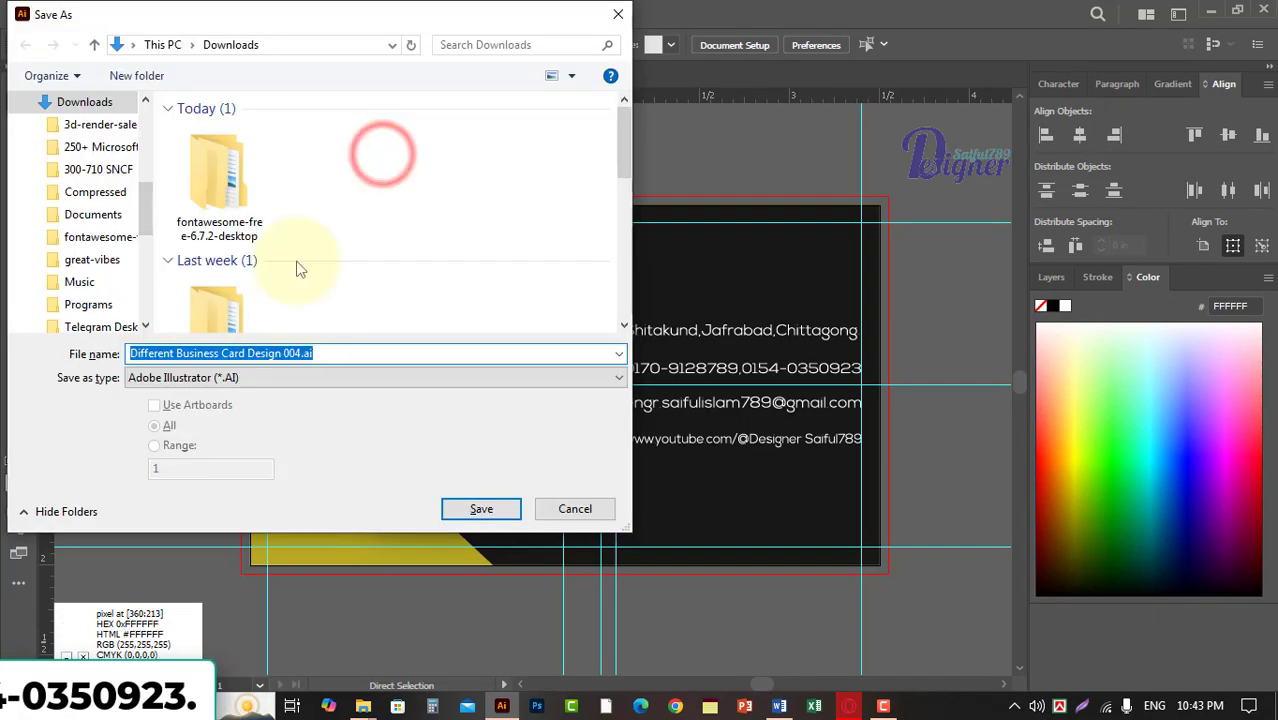
click(147, 200)
click(105, 287)
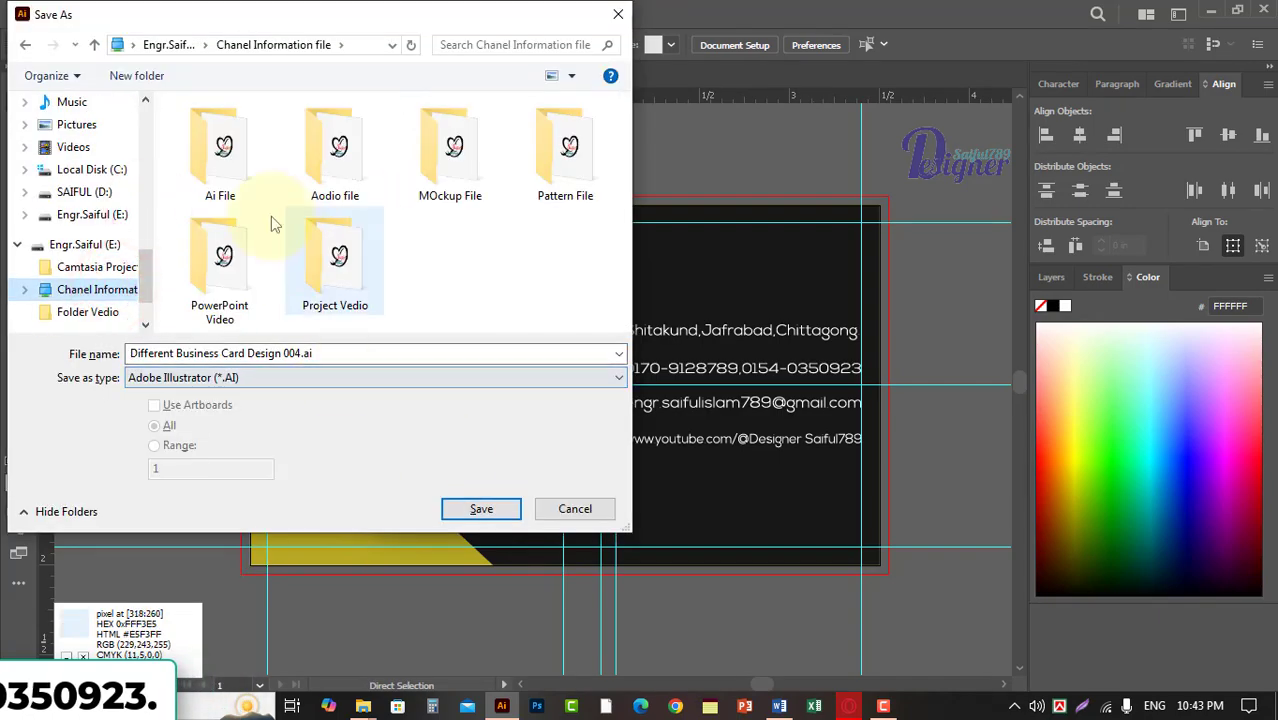
double_click(222, 155)
click(481, 509)
click(727, 610)
click(91, 13)
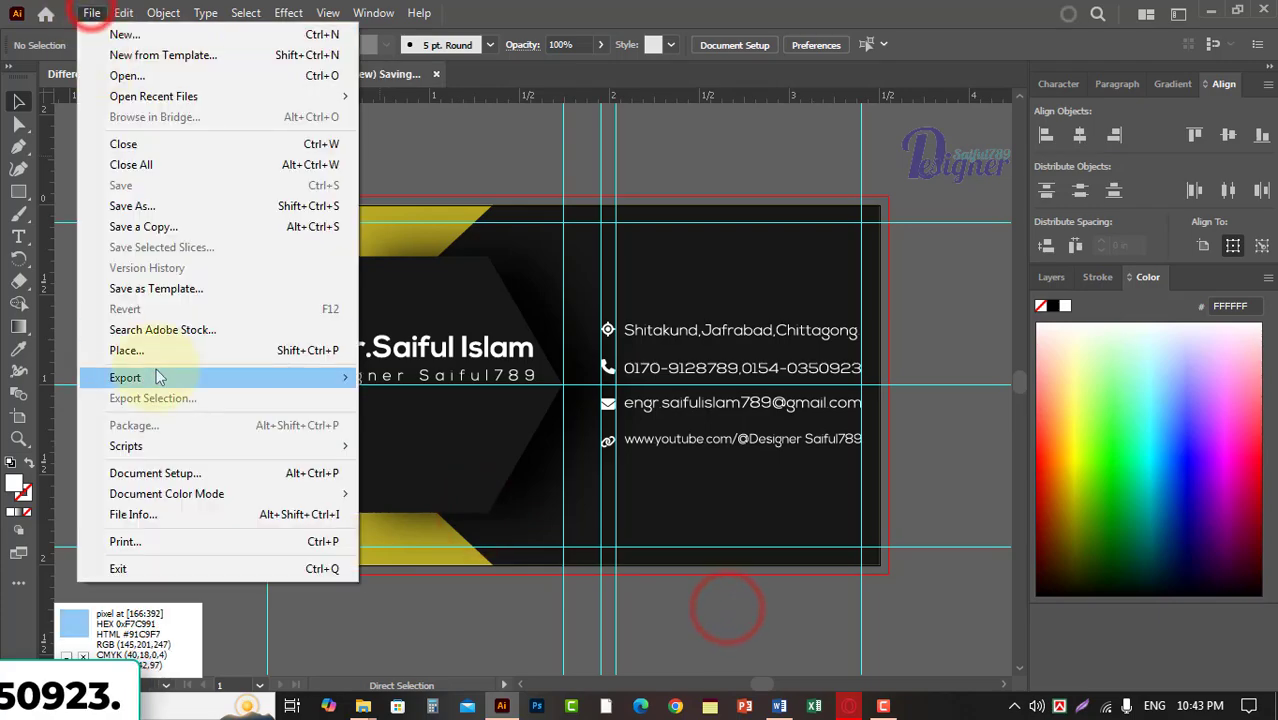
mouse_move(157, 374)
click(422, 416)
click(1060, 86)
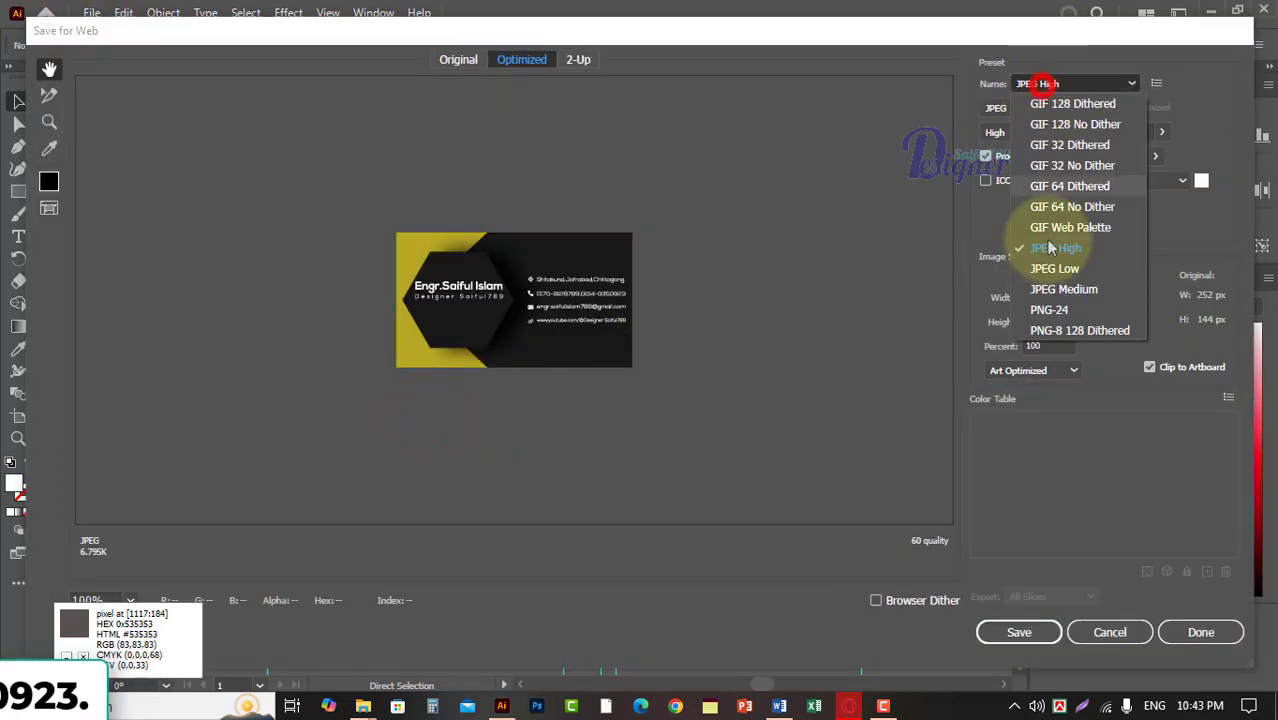
click(1041, 86)
double_click(1045, 345)
text(300)
click(1058, 298)
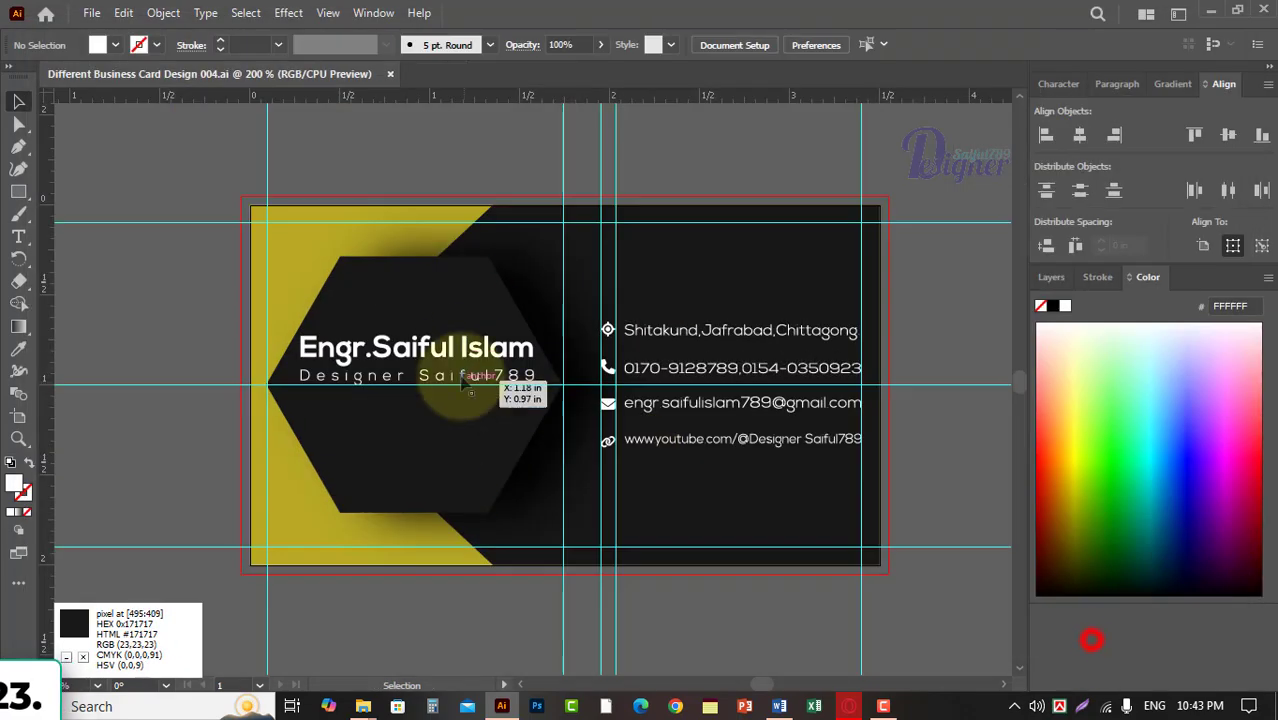
Lower the name and brand text group to centre it vertically in the hexagon on the horizontal guide, and save the document.
click(462, 352)
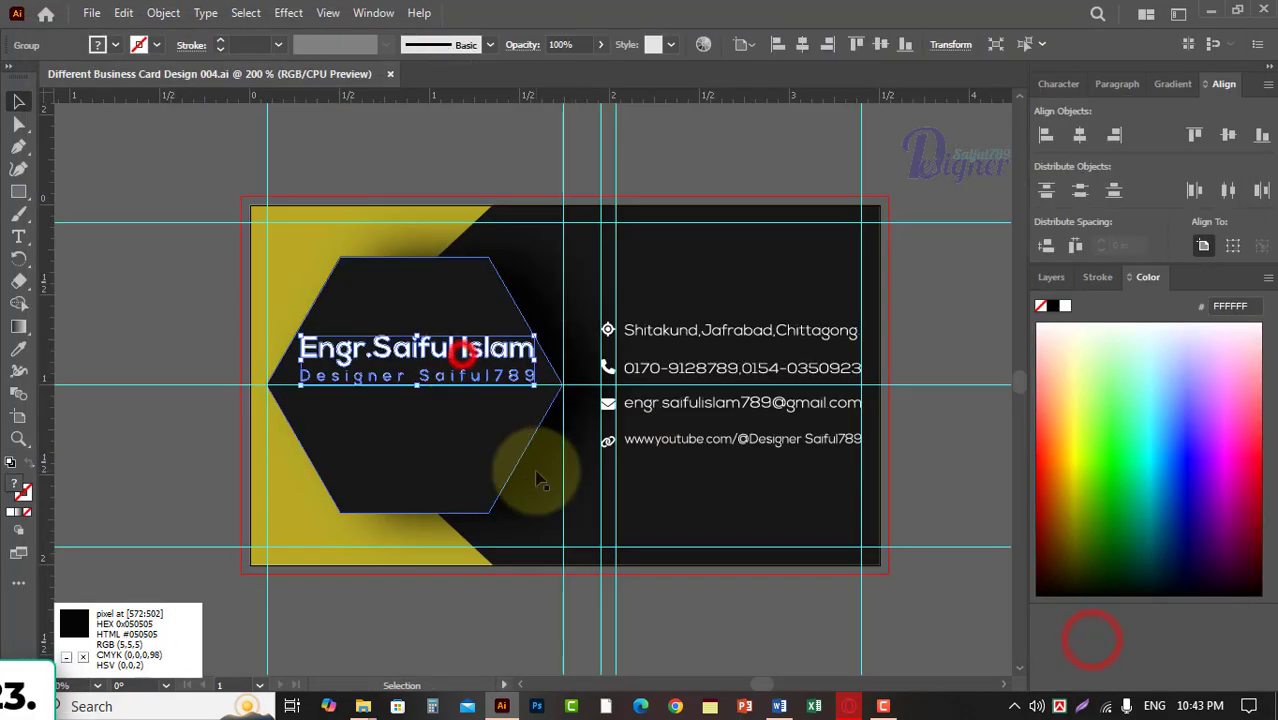
scroll(612, 508, up, 2)
drag(431, 368, 648, 382)
scroll(514, 440, up, 2)
drag(425, 328, 622, 525)
click(508, 286)
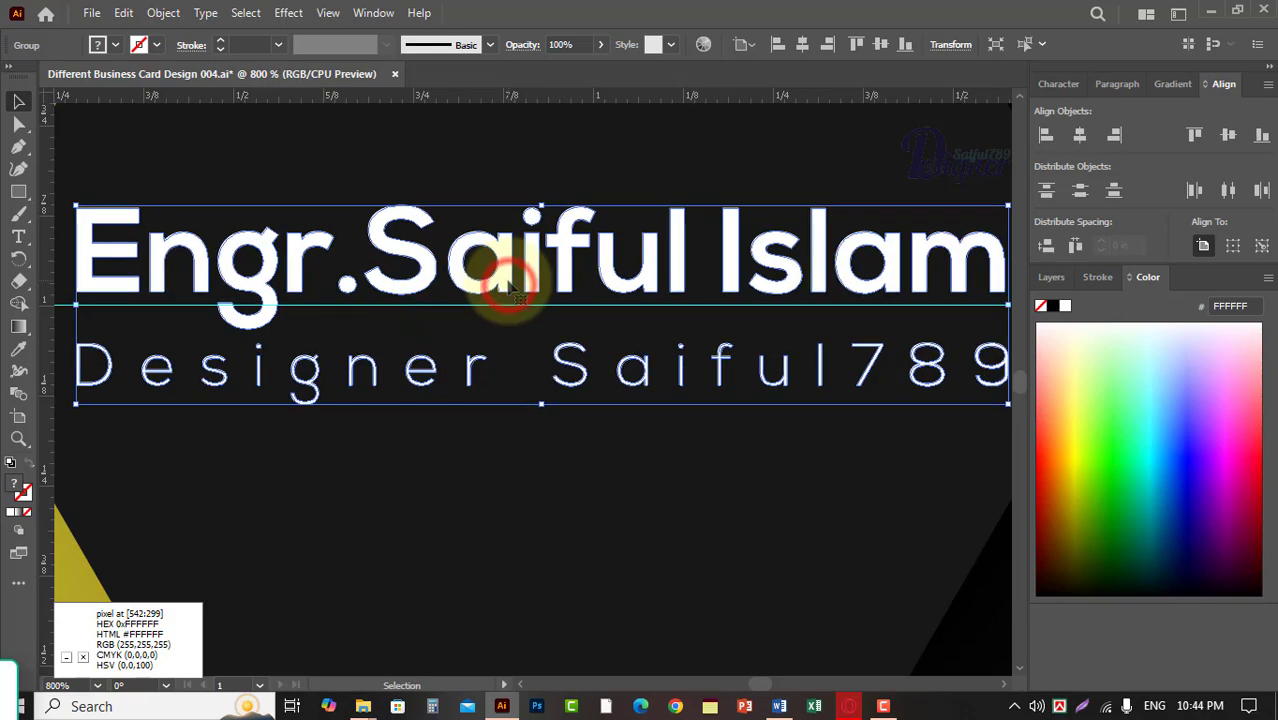
scroll(633, 418, down, 2)
click(423, 320)
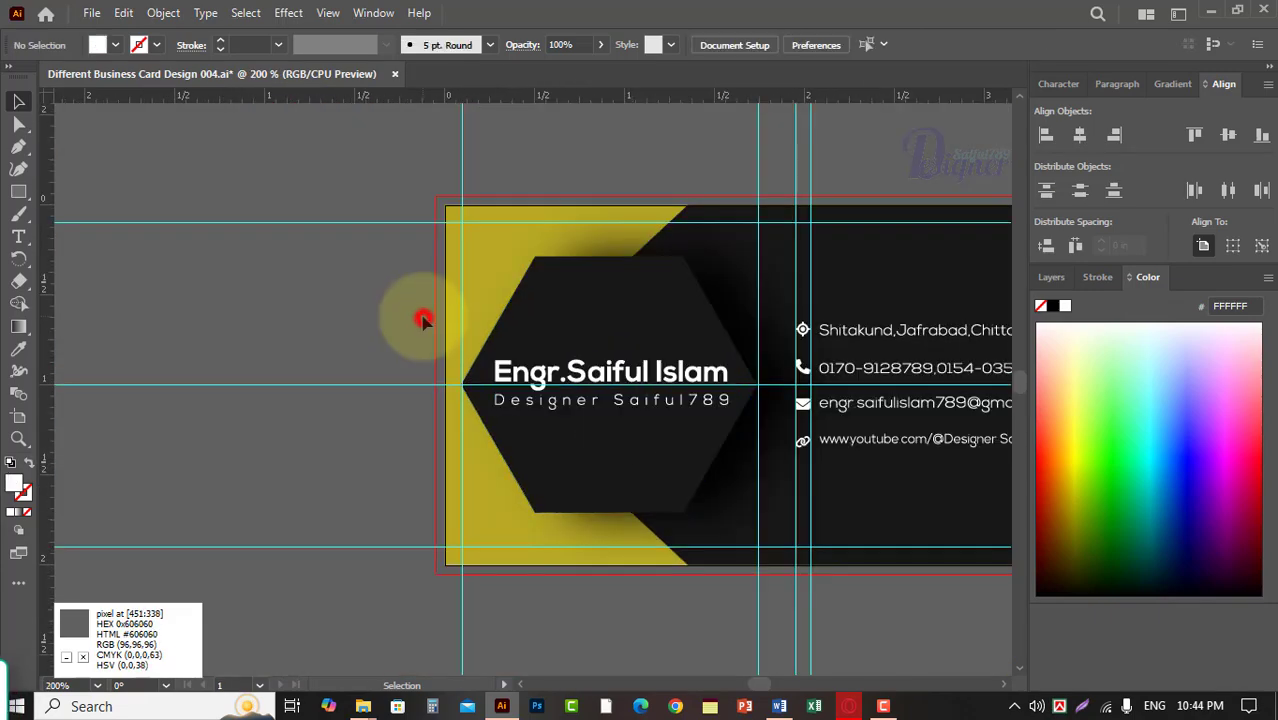
scroll(785, 234, right, 3)
click(785, 234)
Export the card for web as a JPEG High image at 300 percent, named Different-Business-Card-Design-004.jpg, in the Chanel Information file folder.
click(91, 12)
click(405, 417)
drag(1060, 345, 1002, 353)
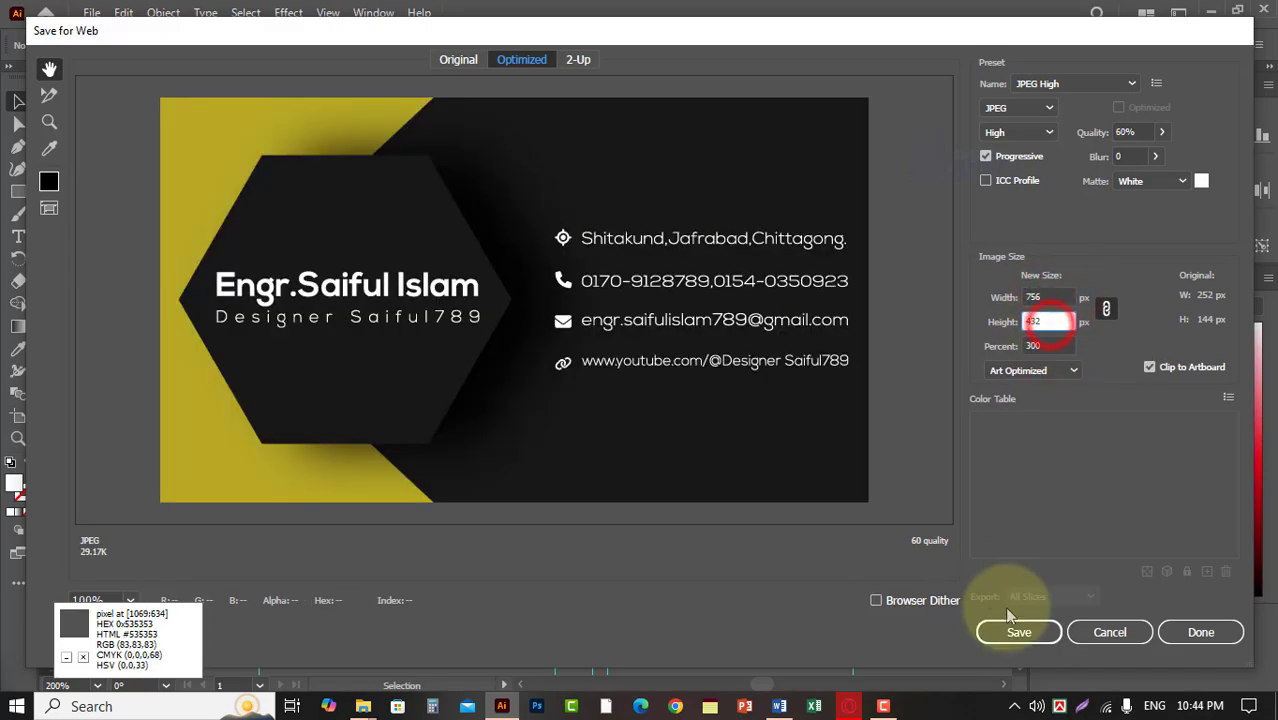
click(1019, 632)
click(120, 90)
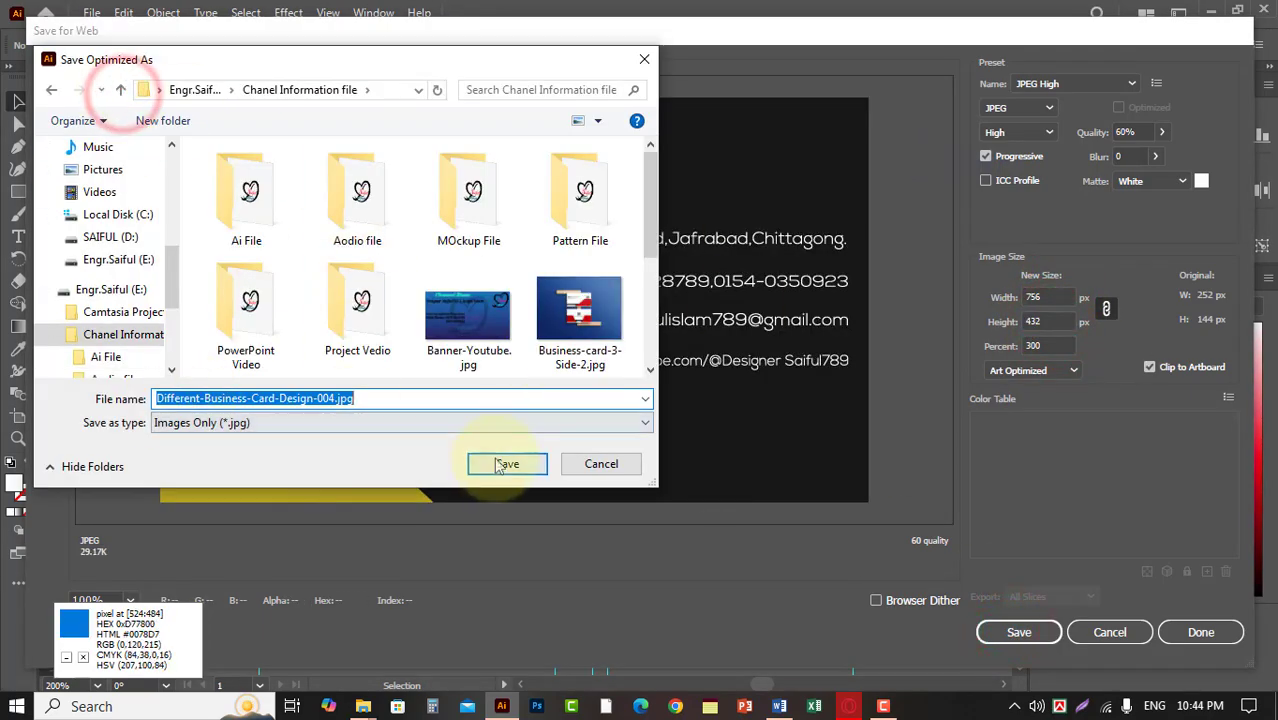
click(505, 464)
Switch to File Explorer and open Different-Business-Card-Design-004.jpg from the Chanel Information file folder to check the exported card.
click(363, 706)
click(295, 630)
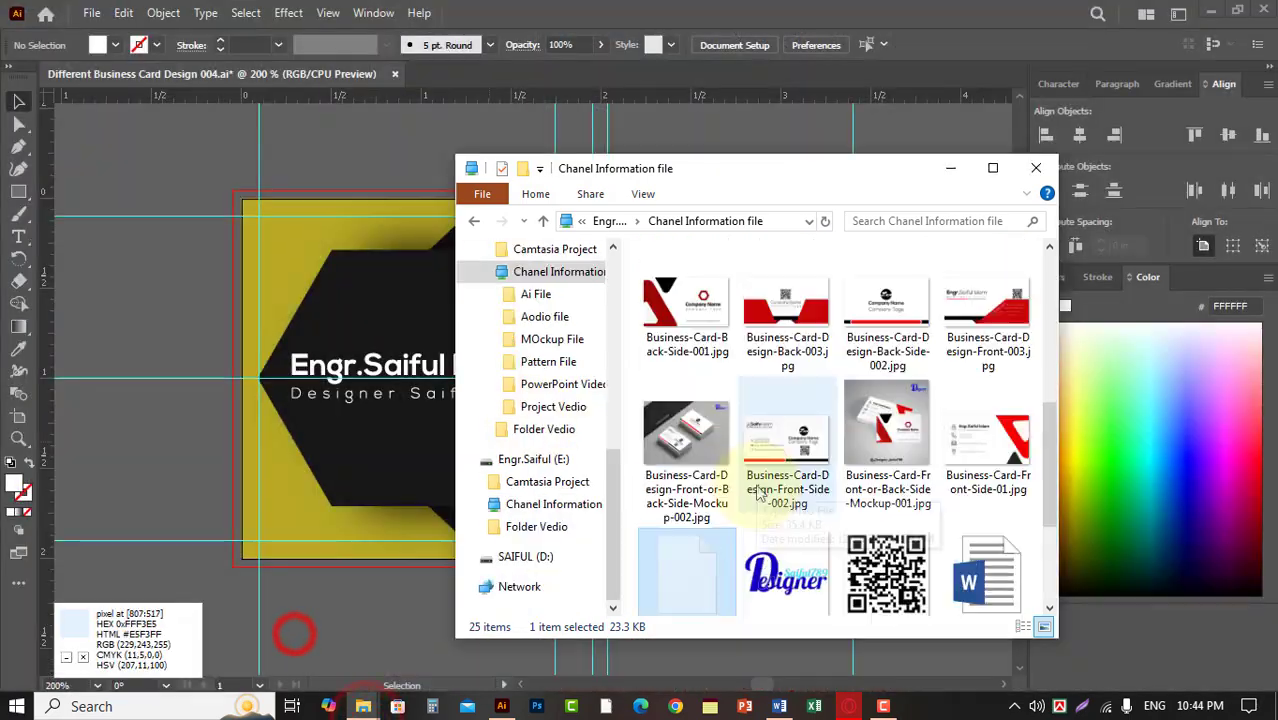
scroll(760, 493, down, 3)
double_click(690, 540)
click(910, 52)
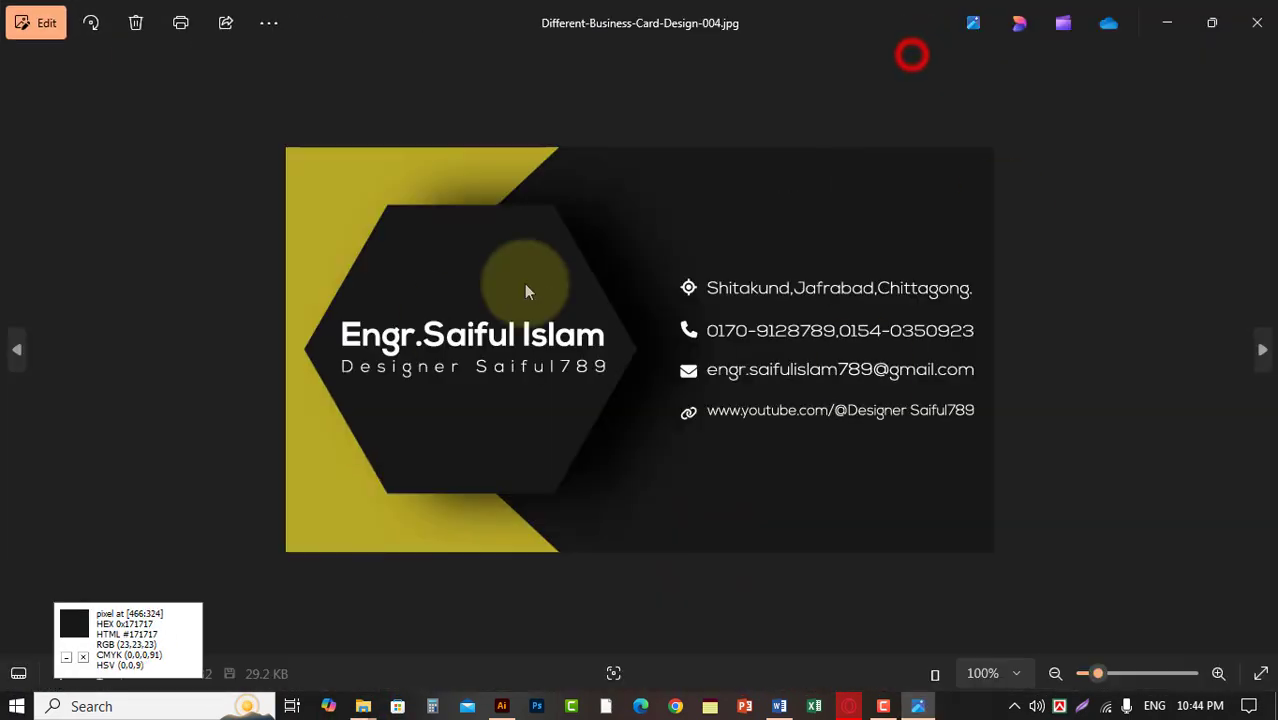